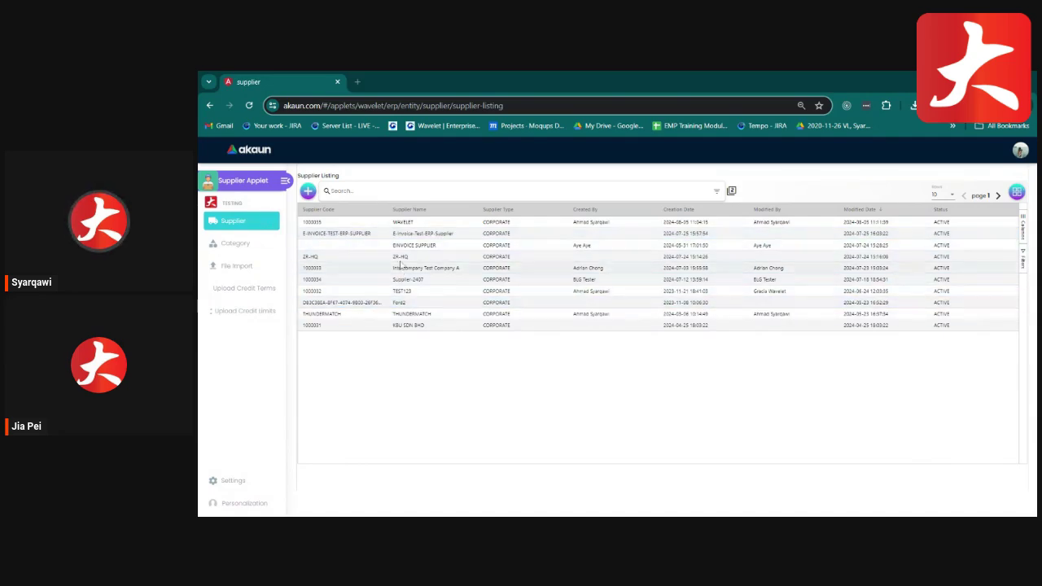
pyautogui.click(243, 246)
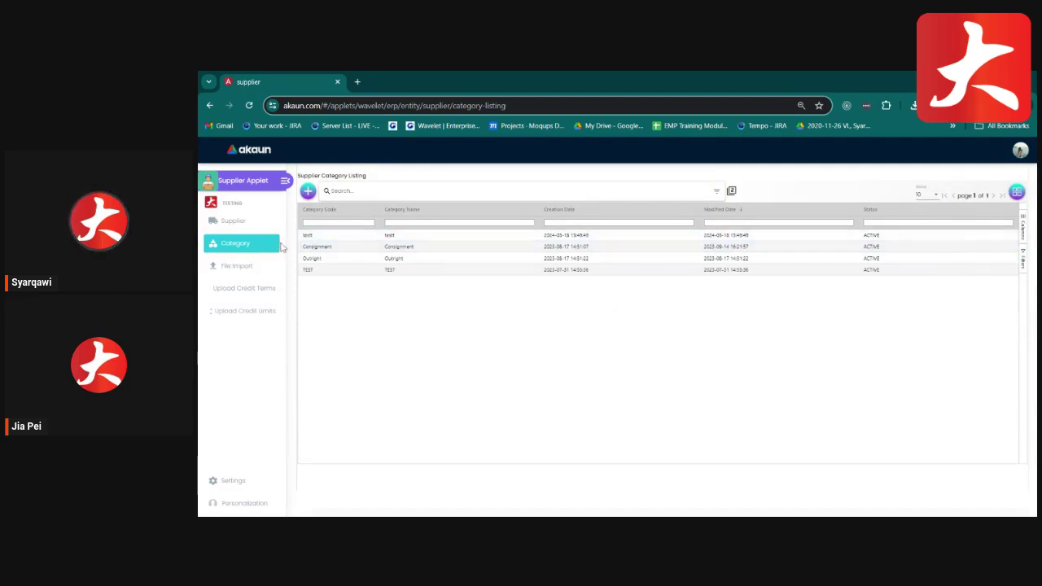
pyautogui.click(243, 267)
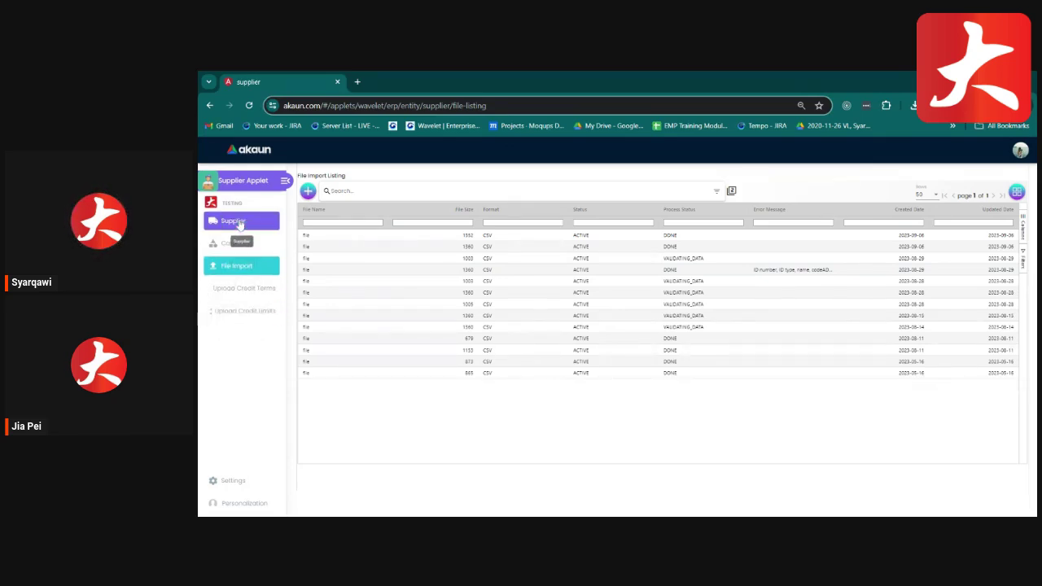
pyautogui.click(238, 223)
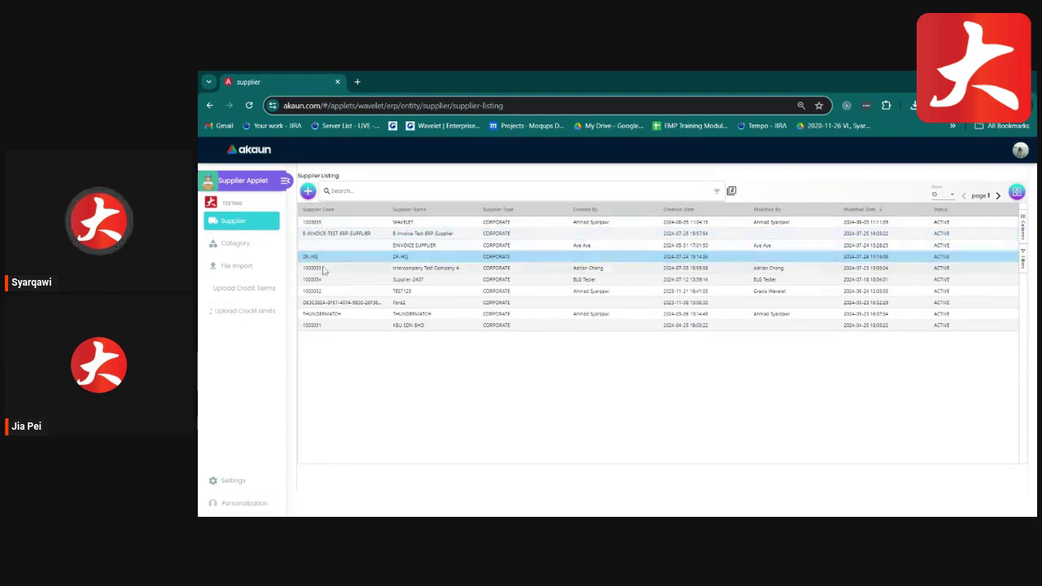
# Filter the supplier listing by entity type CORPORATE in advanced search and run the search.
pyautogui.click(368, 243)
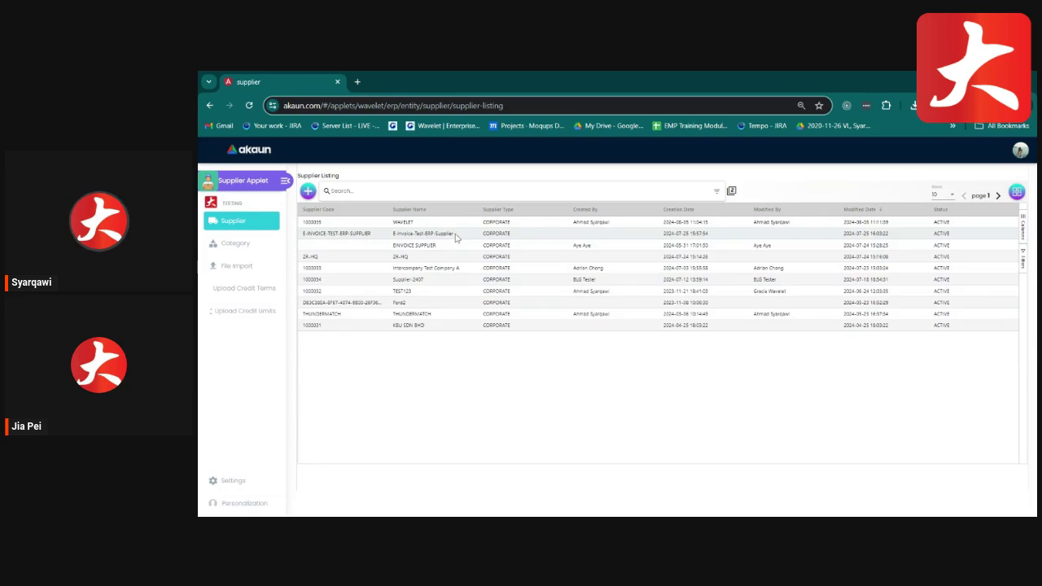
pyautogui.click(717, 192)
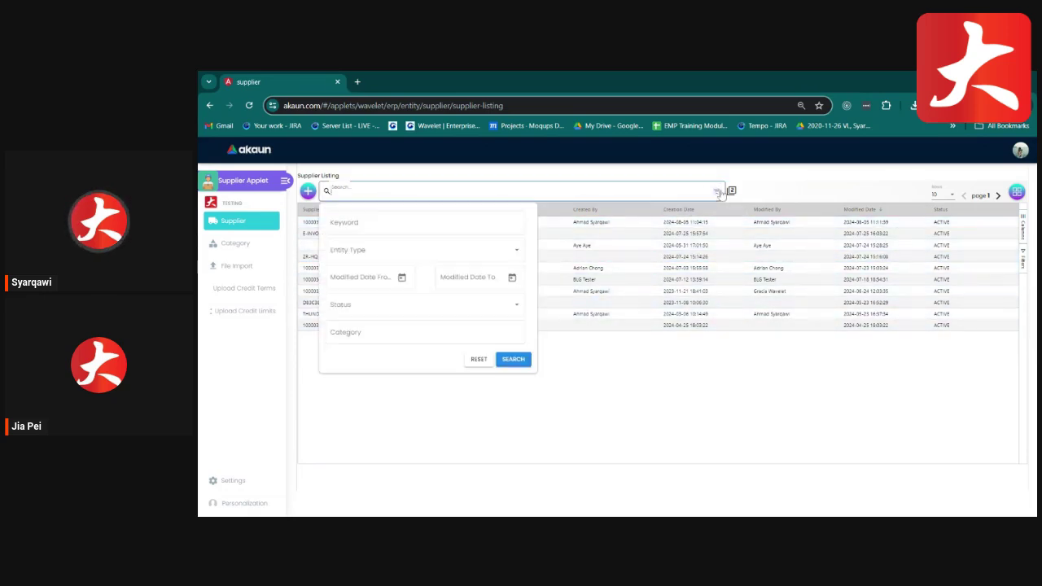
pyautogui.click(417, 252)
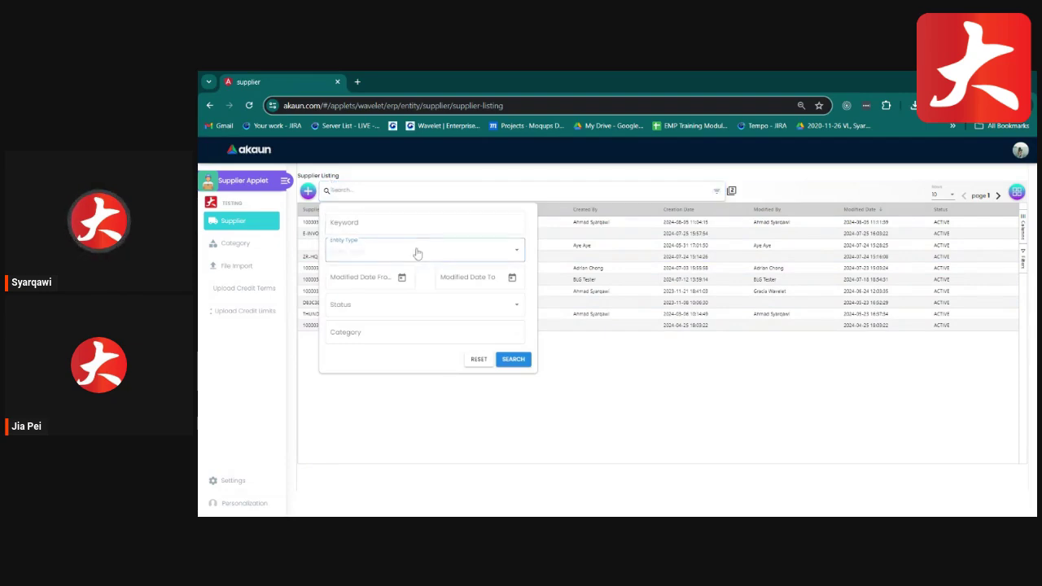
pyautogui.click(381, 360)
pyautogui.click(380, 316)
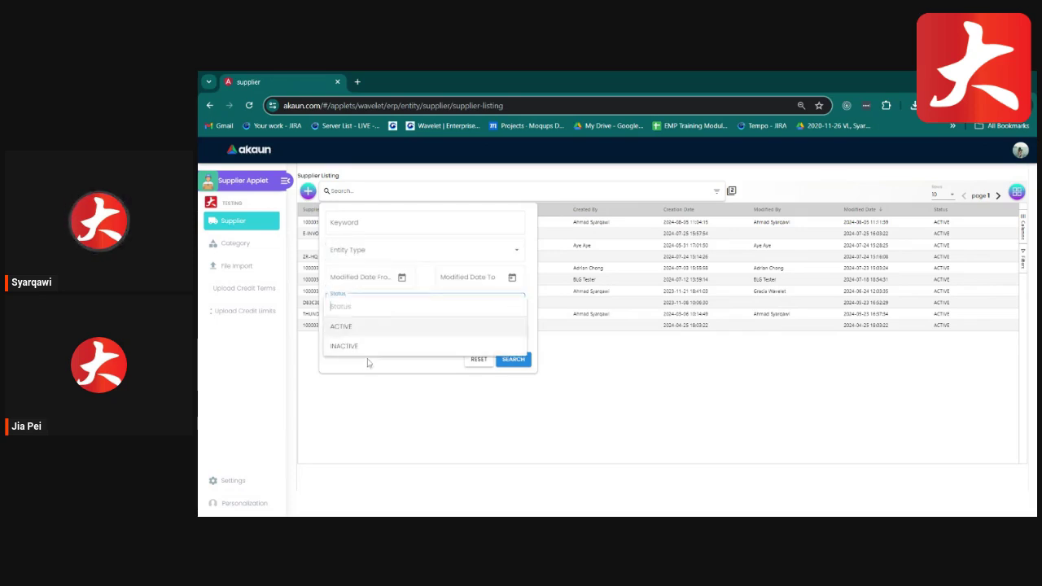
pyautogui.click(373, 362)
pyautogui.click(376, 335)
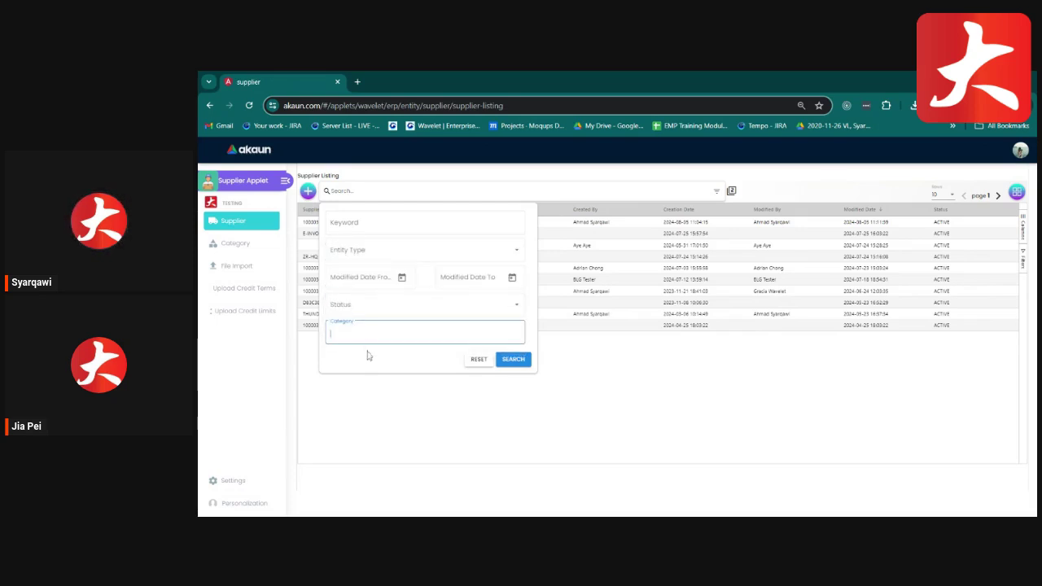
pyautogui.click(376, 254)
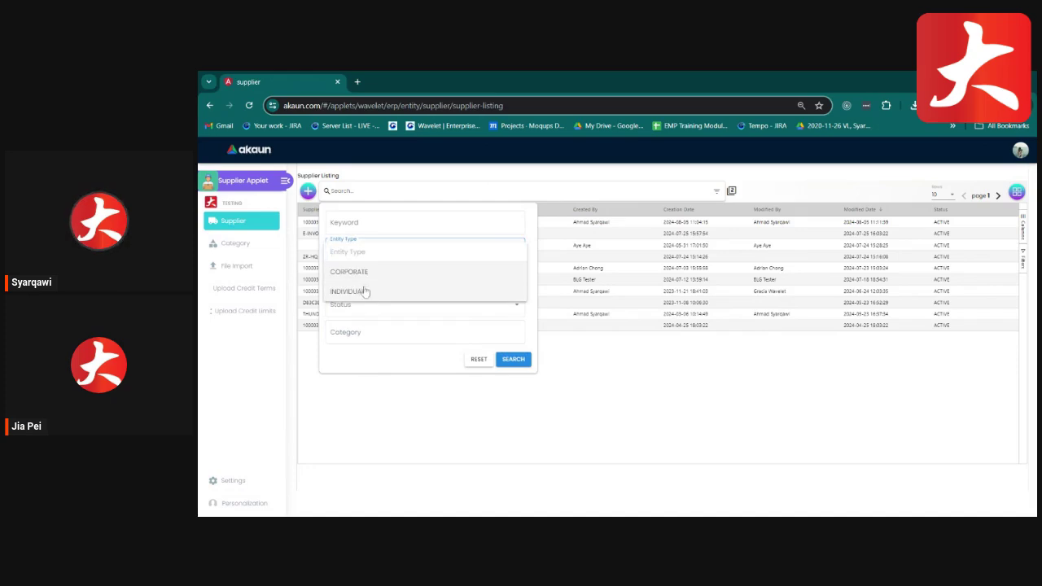
pyautogui.click(358, 275)
pyautogui.click(512, 363)
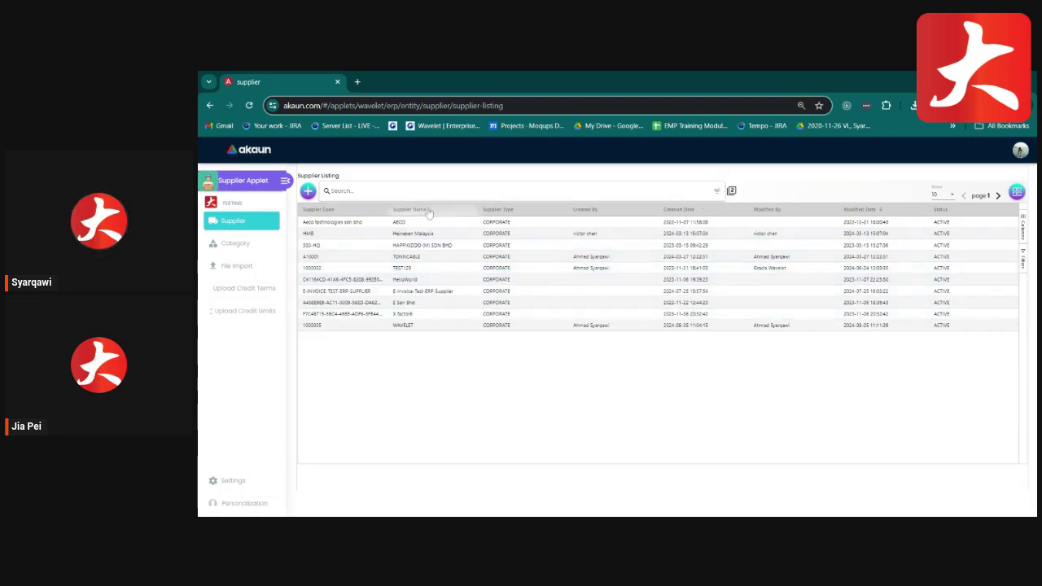
# Open the AECO supplier and view its E-Invoice, Peppol Config and Category tabs.
pyautogui.click(347, 225)
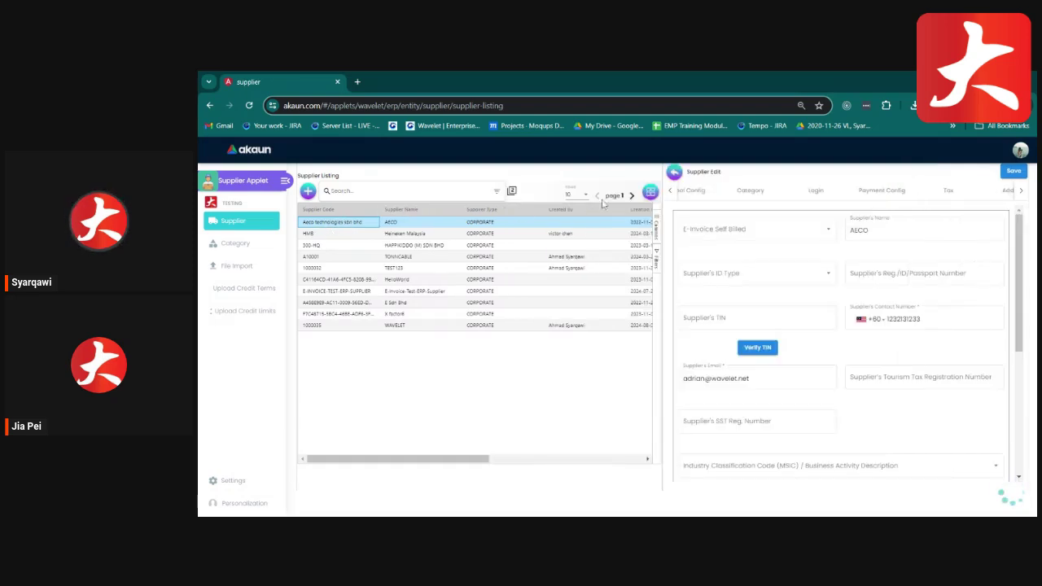
pyautogui.click(671, 194)
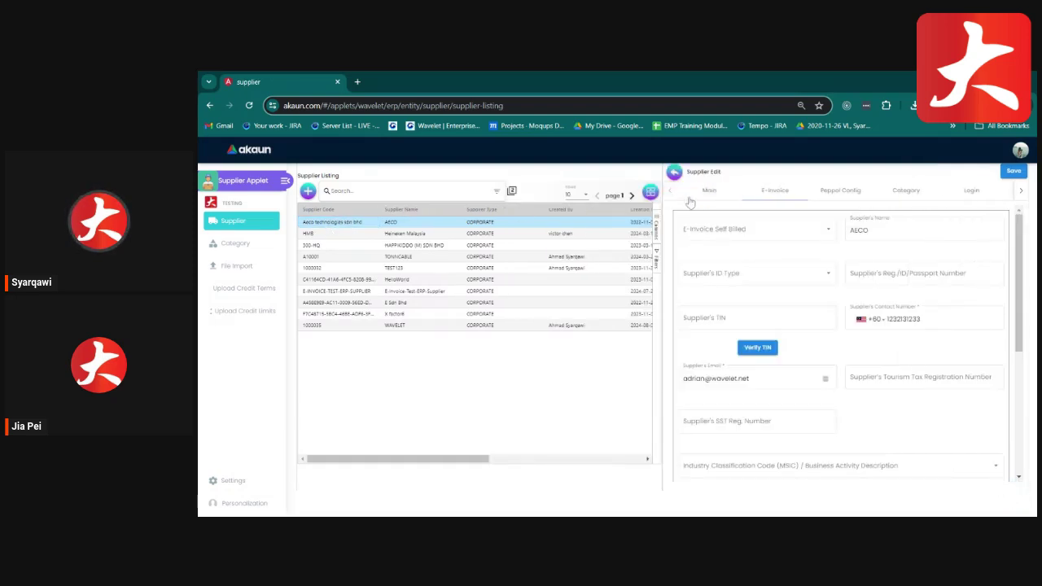
pyautogui.click(775, 194)
pyautogui.click(832, 194)
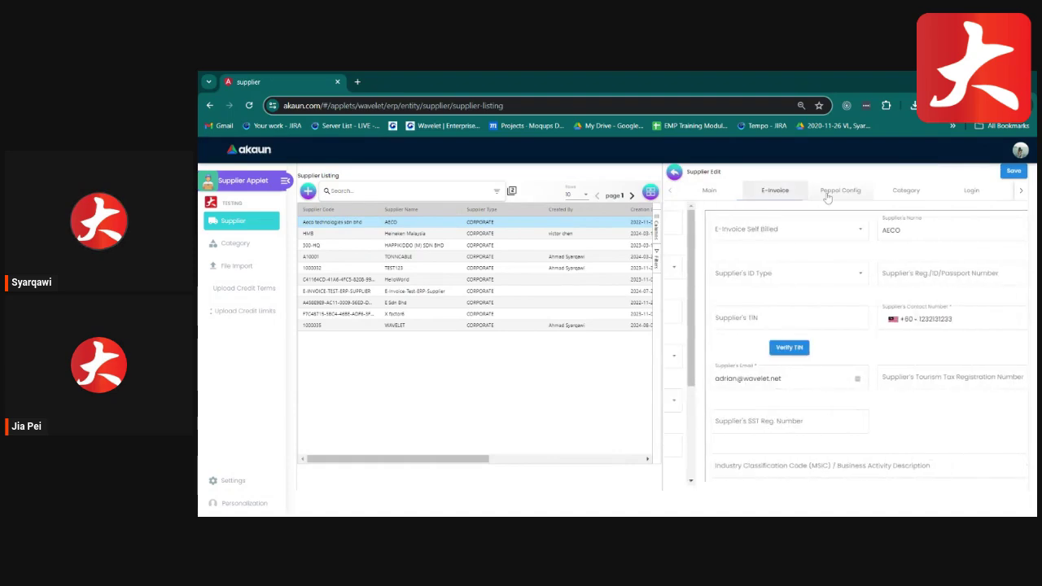
pyautogui.click(905, 191)
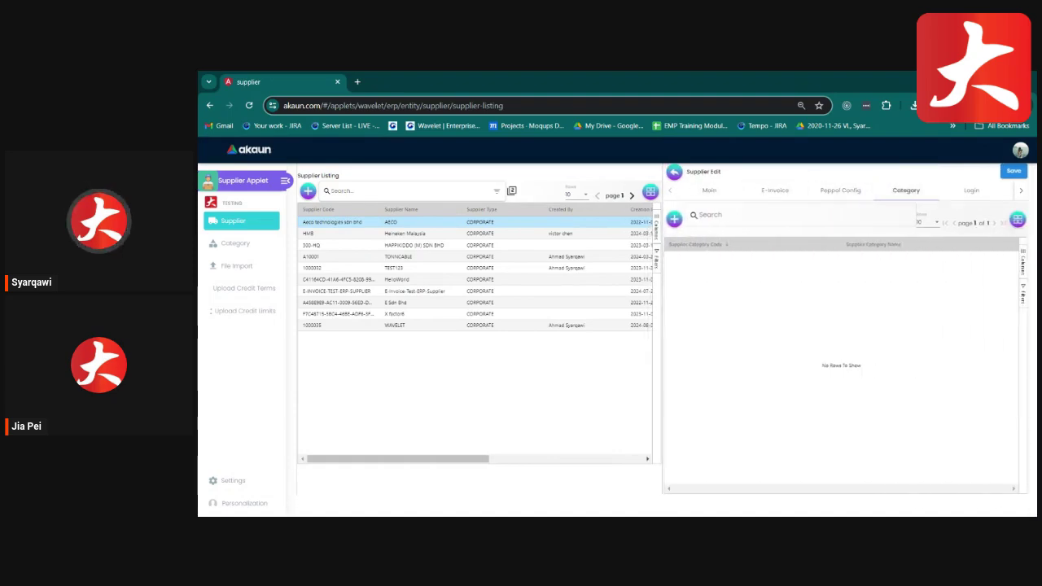
pyautogui.click(673, 173)
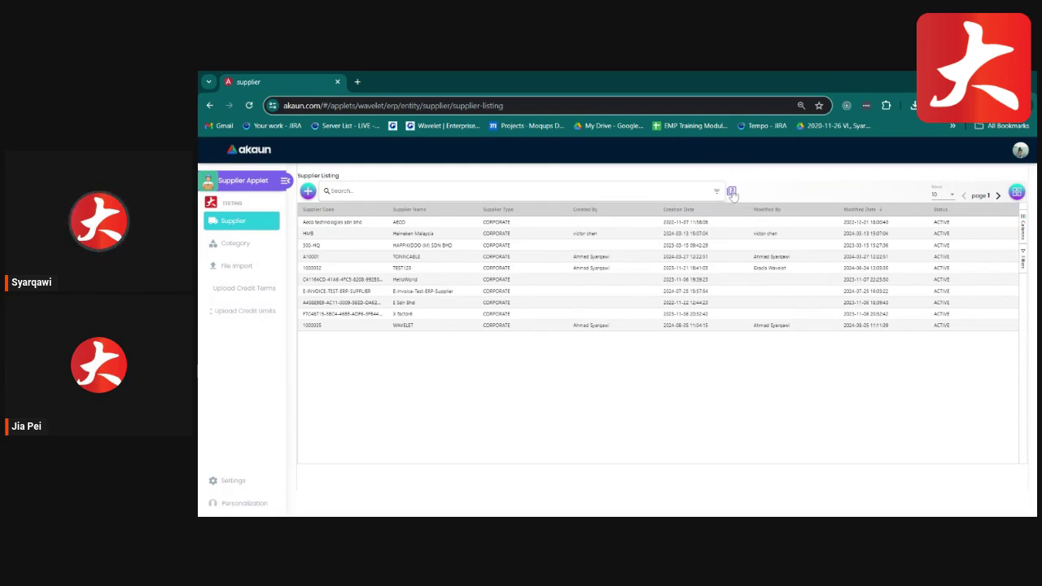
# Reopen AECO, check its Main, E-Invoice and Peppol Config tabs, then go back.
pyautogui.click(399, 223)
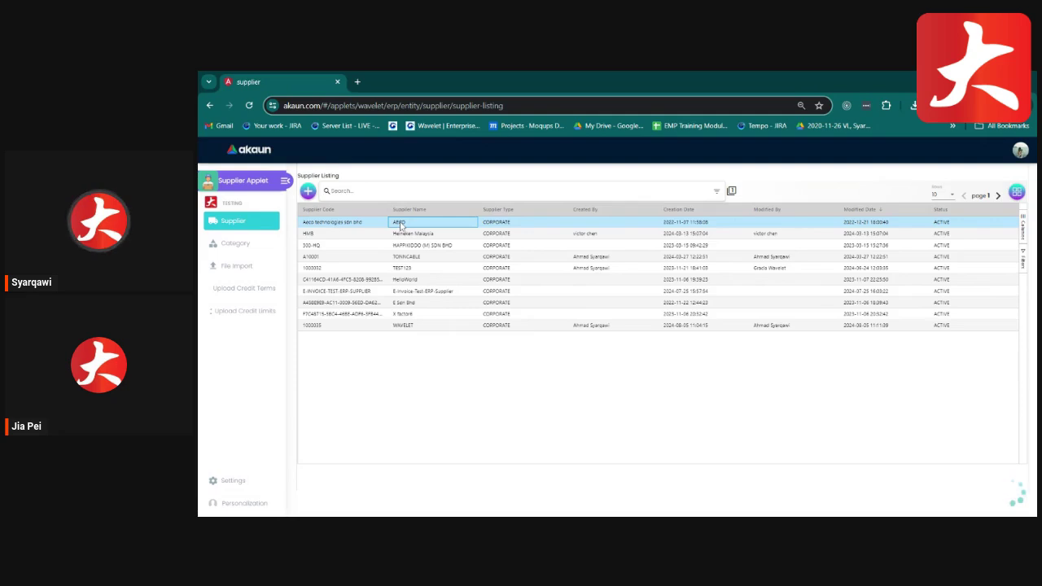
pyautogui.click(354, 192)
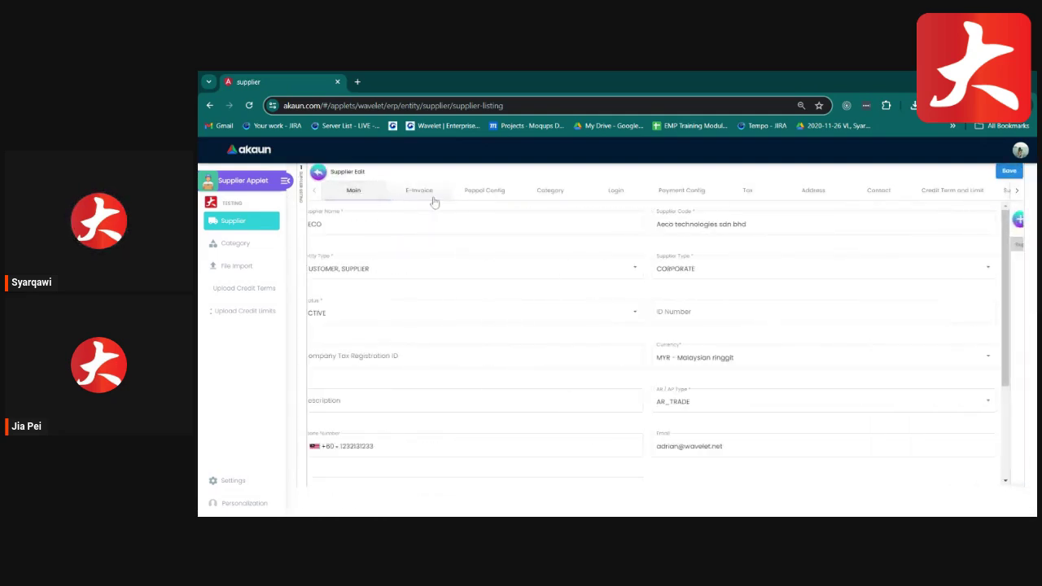
pyautogui.click(423, 192)
pyautogui.click(487, 192)
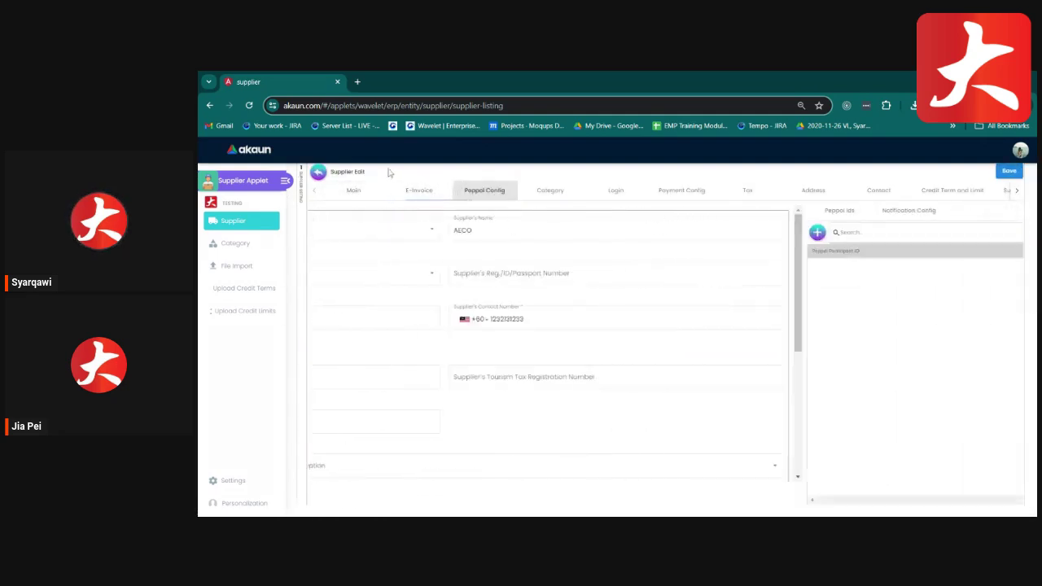
pyautogui.click(317, 172)
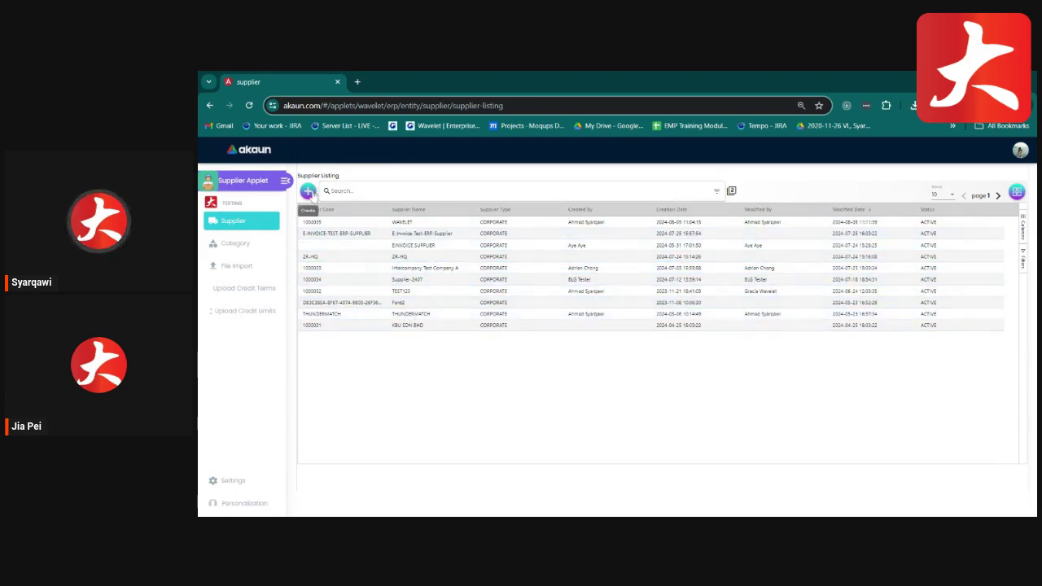
# Start a new supplier record and enter 'Bigledger' as the supplier name.
pyautogui.click(308, 192)
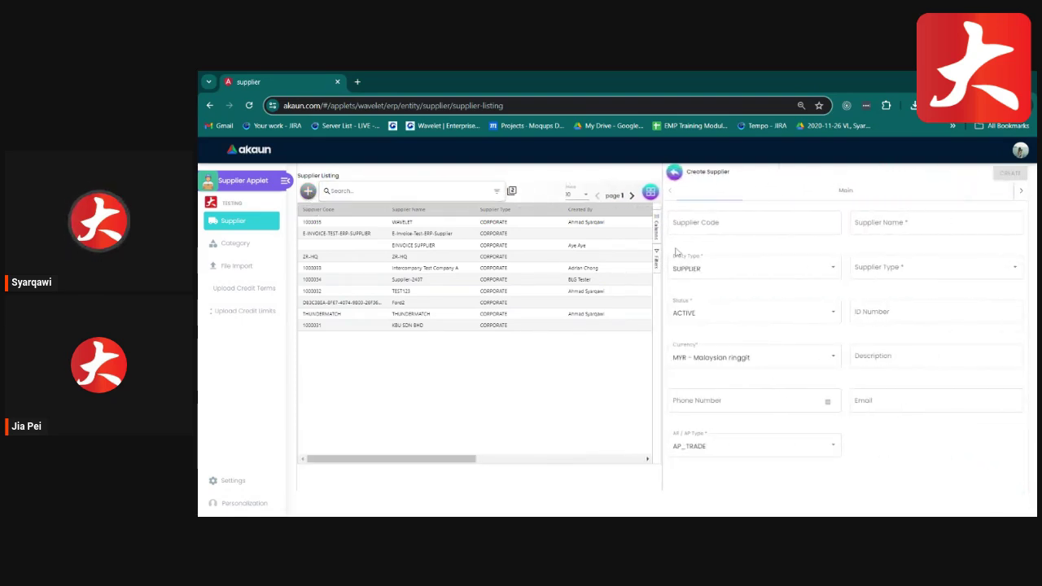
pyautogui.click(723, 223)
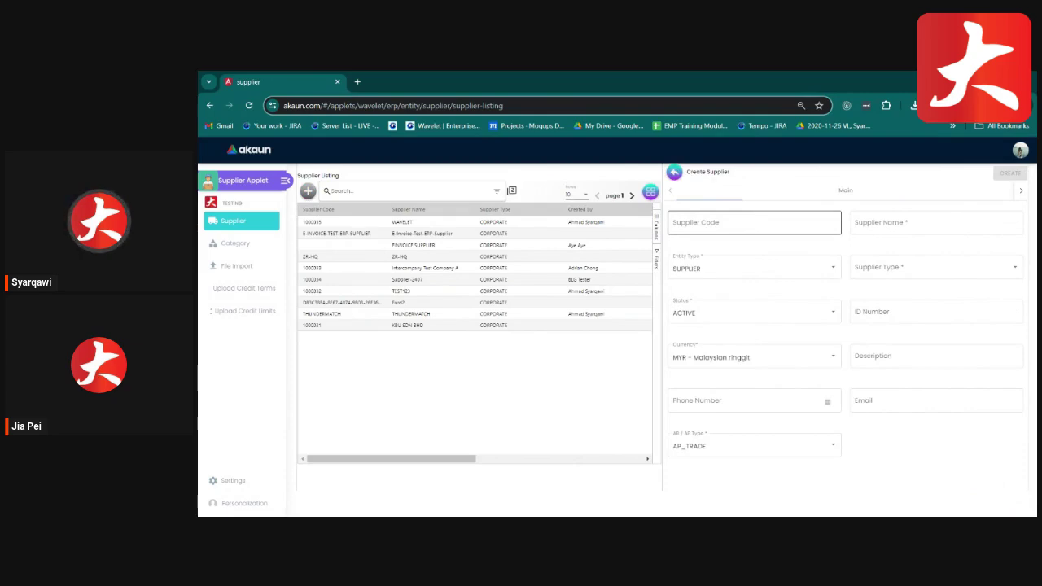
pyautogui.click(723, 223)
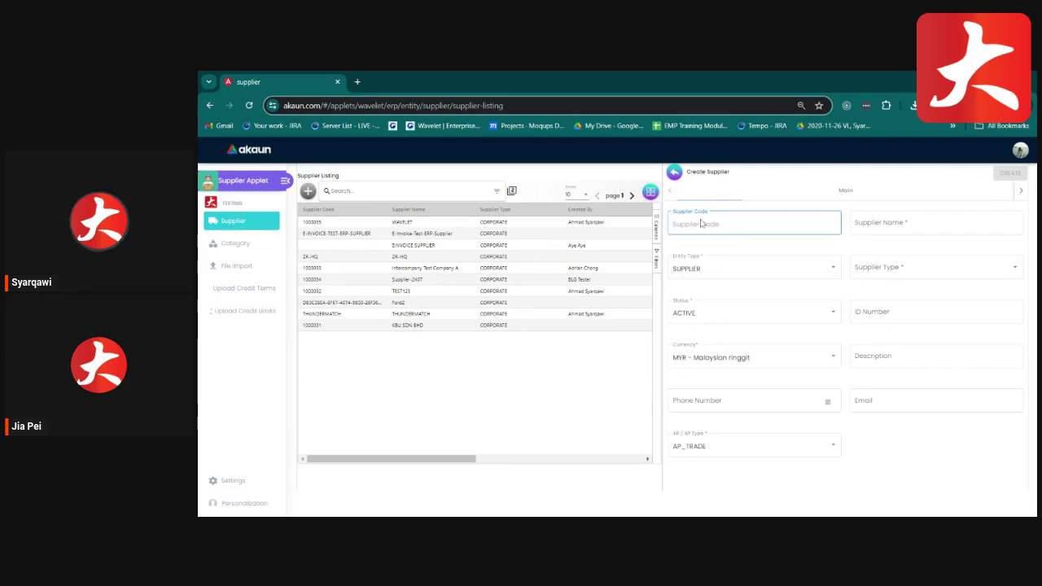
pyautogui.press('Tab')
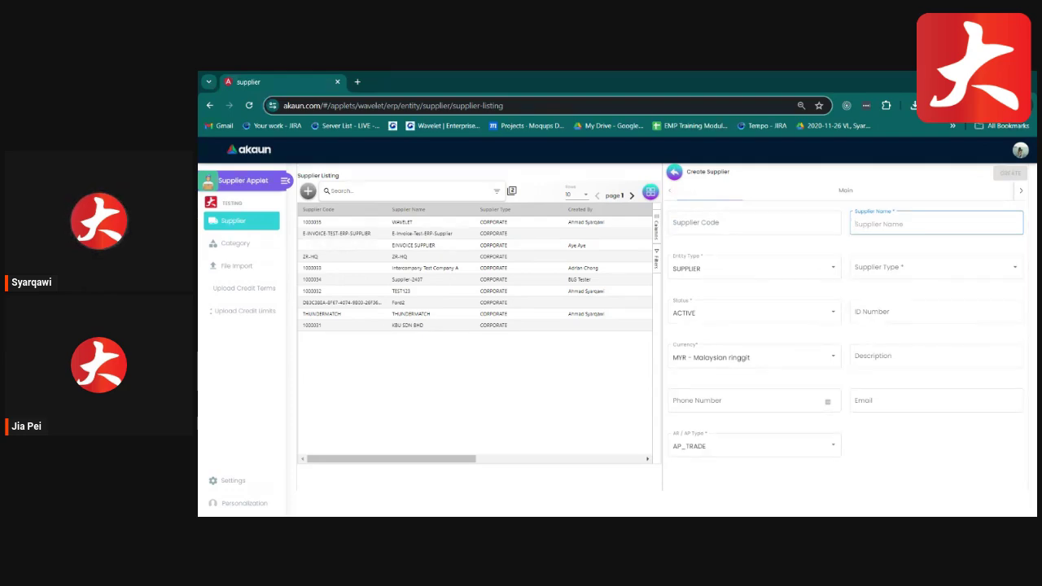
pyautogui.write('Bigledger Sdn Bhd')
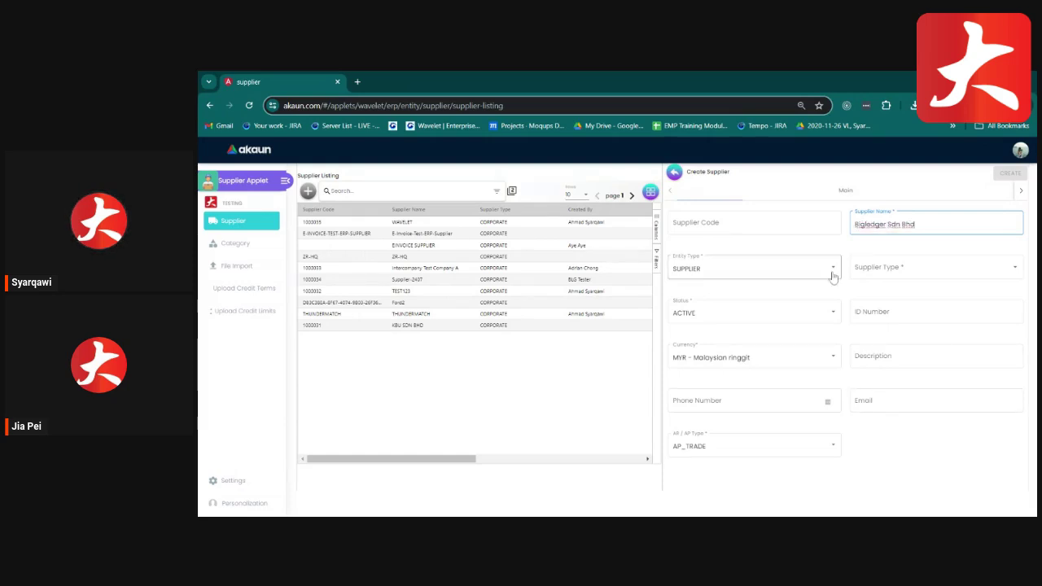
# Try the CUSTOMER and EMPLOYEE entity types, leaving SUPPLIER as the only one.
pyautogui.click(827, 275)
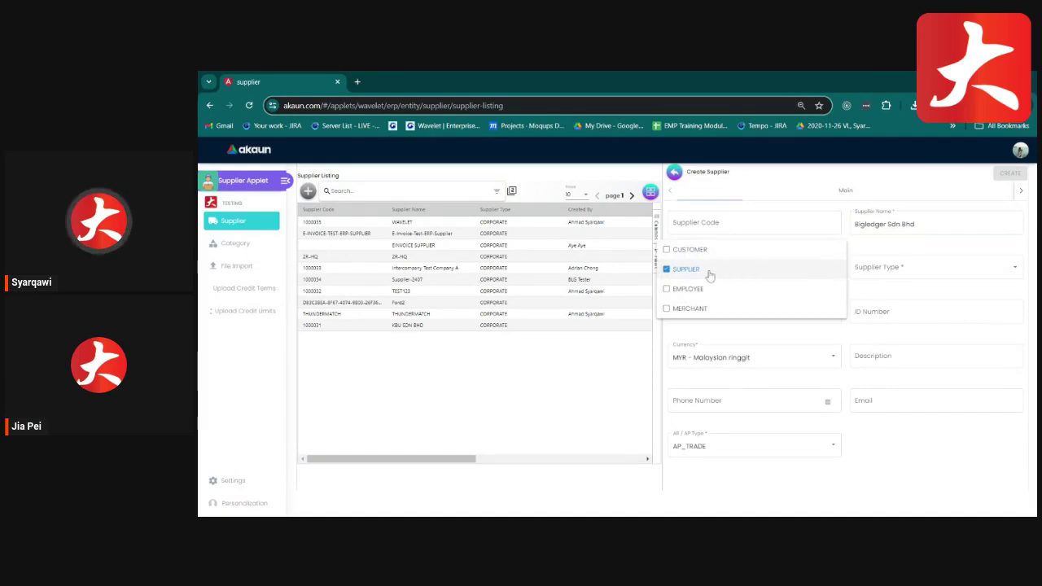
pyautogui.click(669, 252)
pyautogui.click(669, 252)
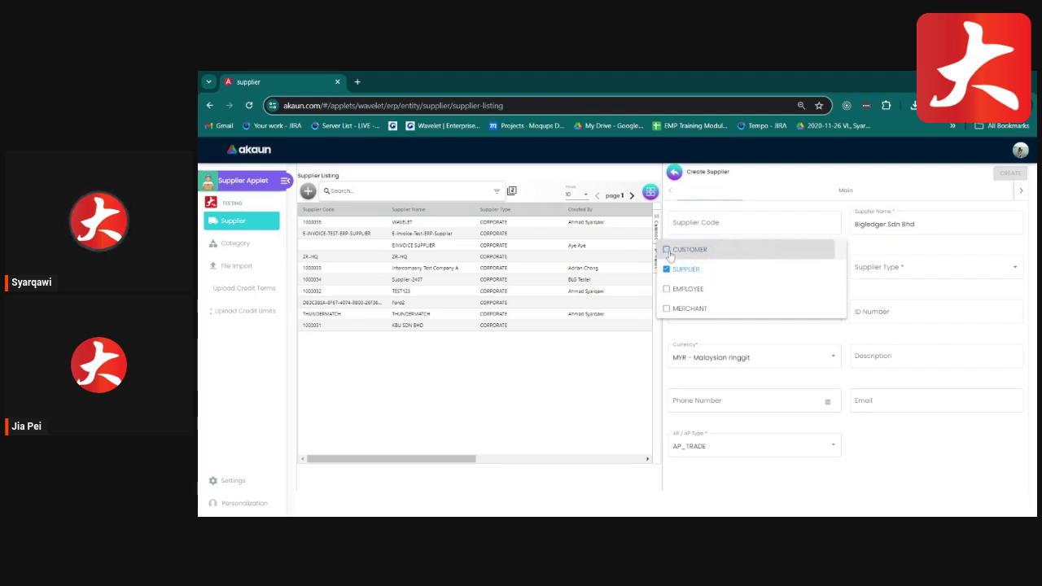
pyautogui.click(682, 293)
pyautogui.click(681, 298)
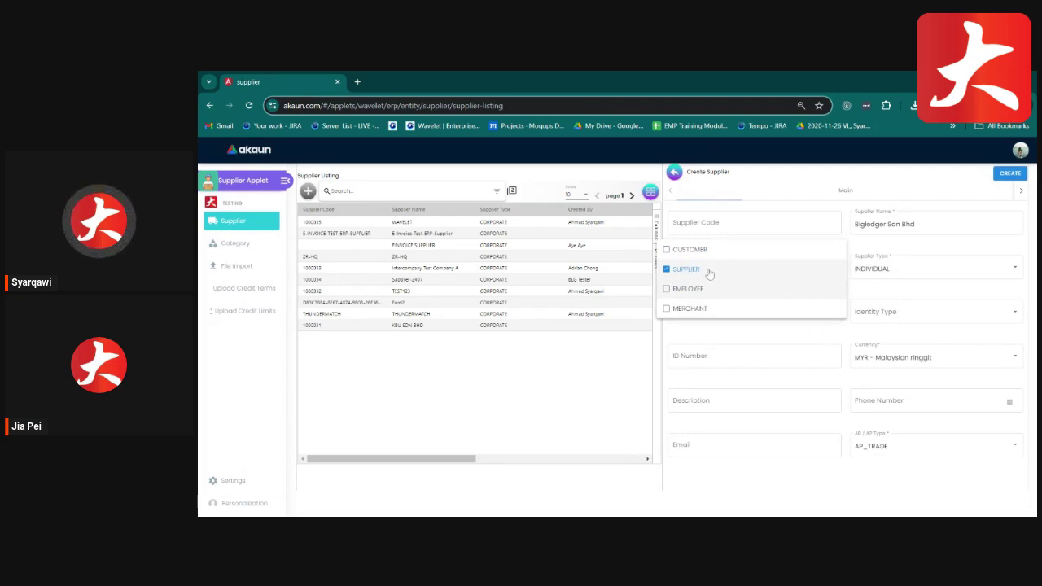
pyautogui.click(902, 281)
# Set the supplier type to INDIVIDUAL, leaving the identity type unselected.
pyautogui.click(902, 279)
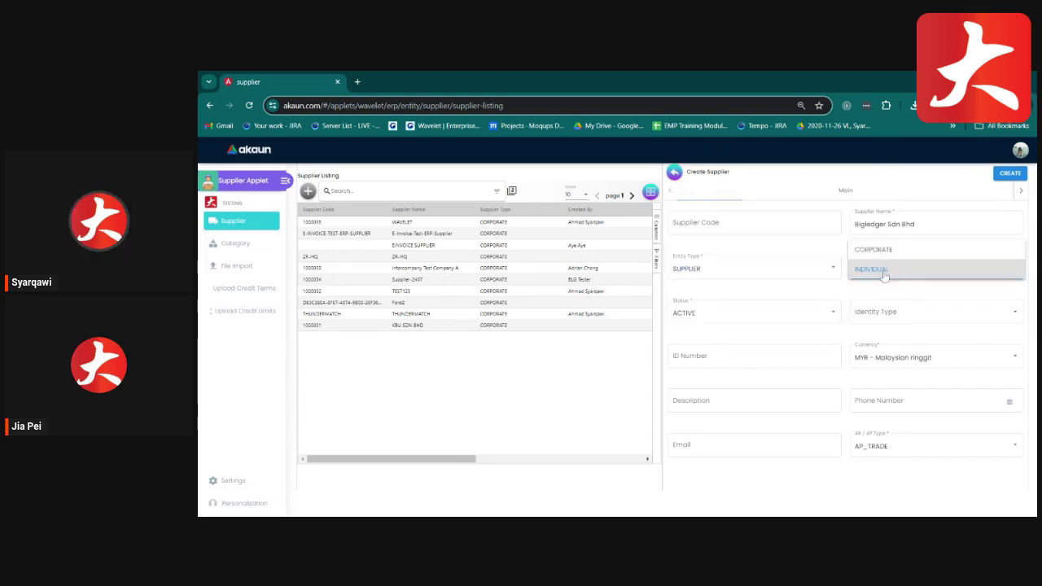
pyautogui.click(886, 275)
pyautogui.click(886, 281)
pyautogui.click(882, 280)
pyautogui.click(866, 317)
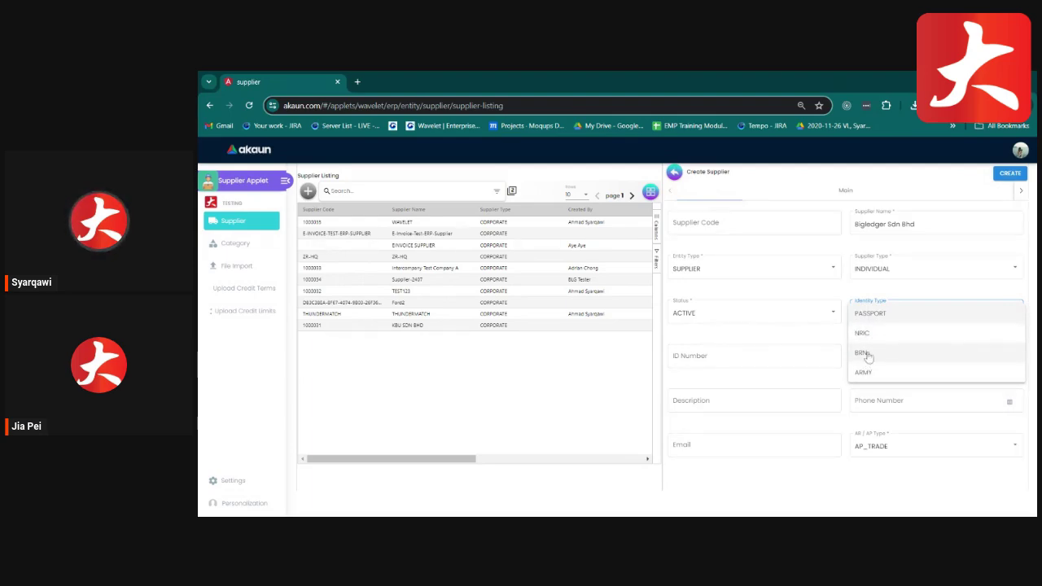
pyautogui.click(824, 336)
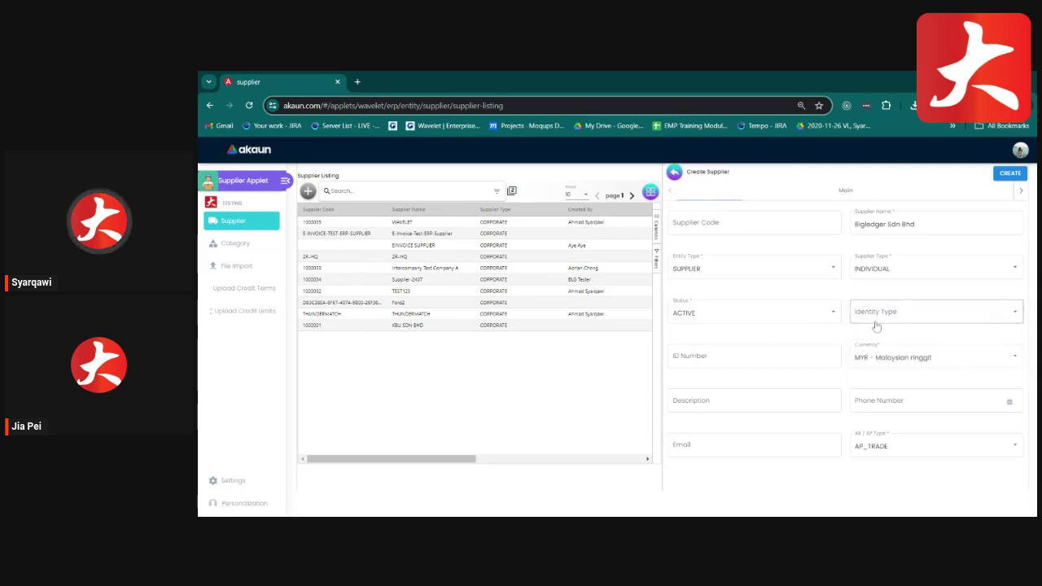
# Briefly switch the AR / AP type to AP_OTHER, then restore AP_TRADE.
pyautogui.click(928, 401)
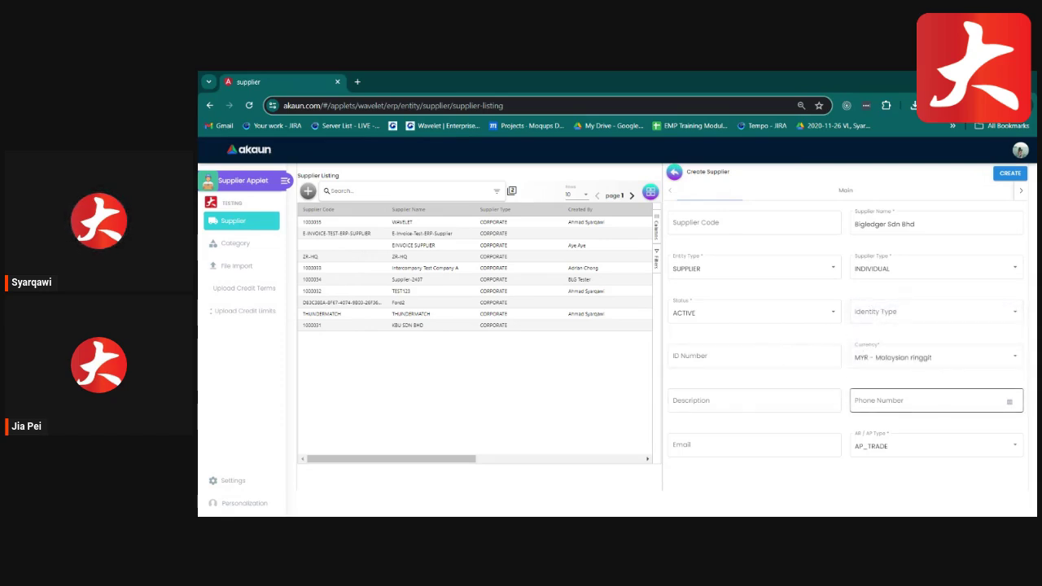
pyautogui.click(775, 455)
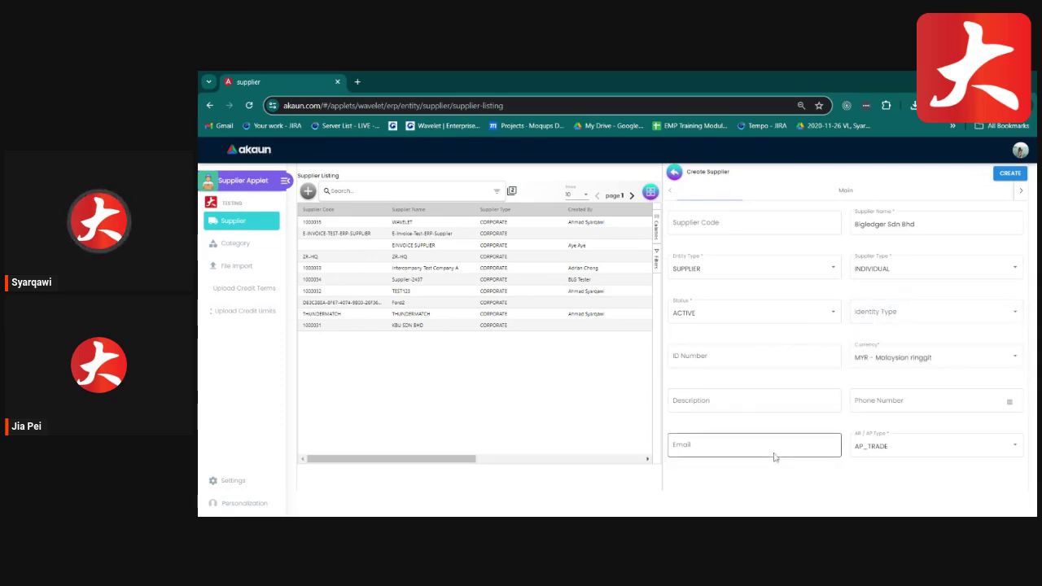
pyautogui.click(883, 471)
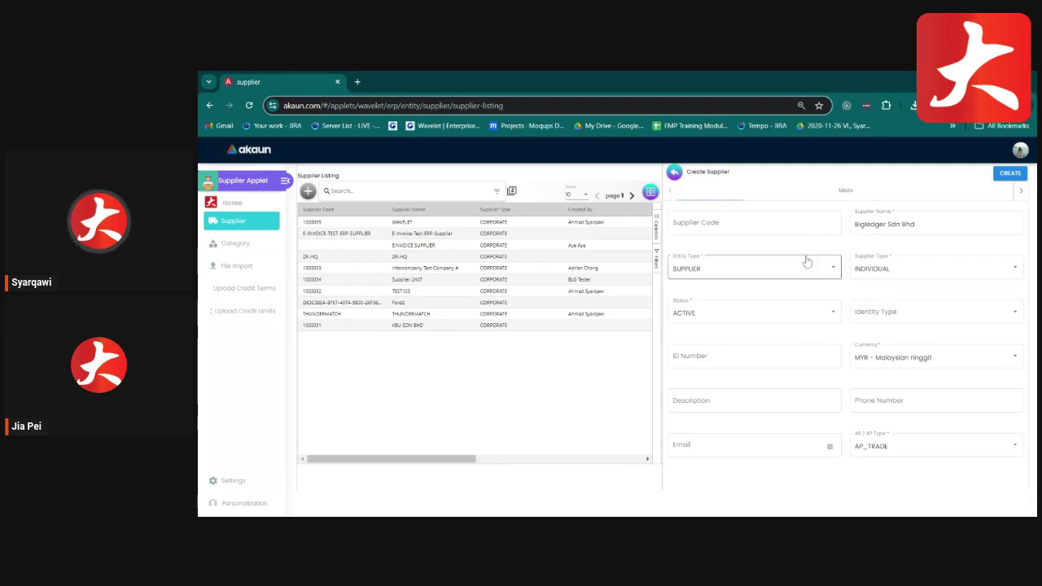
pyautogui.click(885, 457)
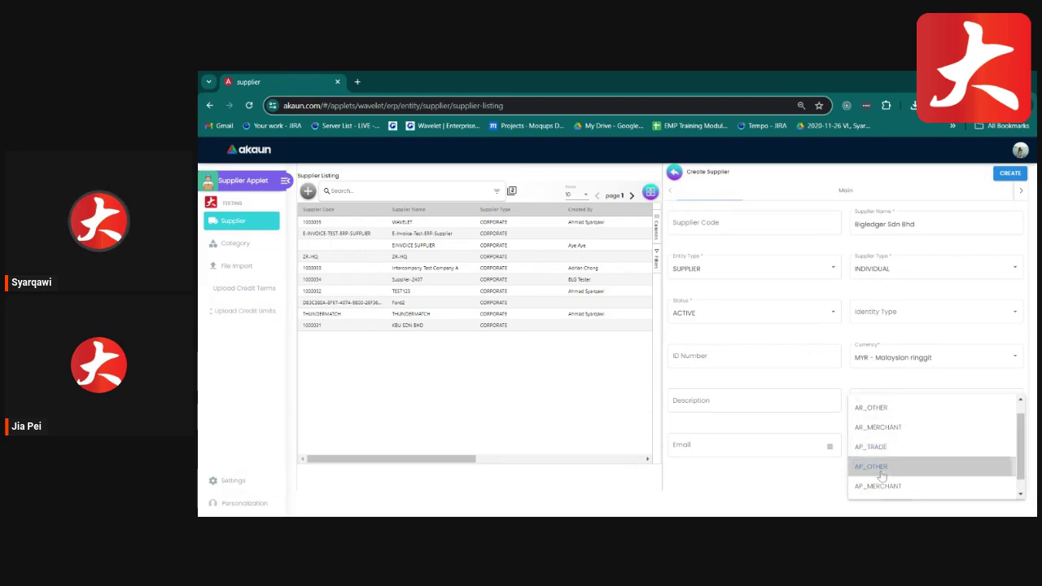
pyautogui.click(885, 466)
pyautogui.click(886, 451)
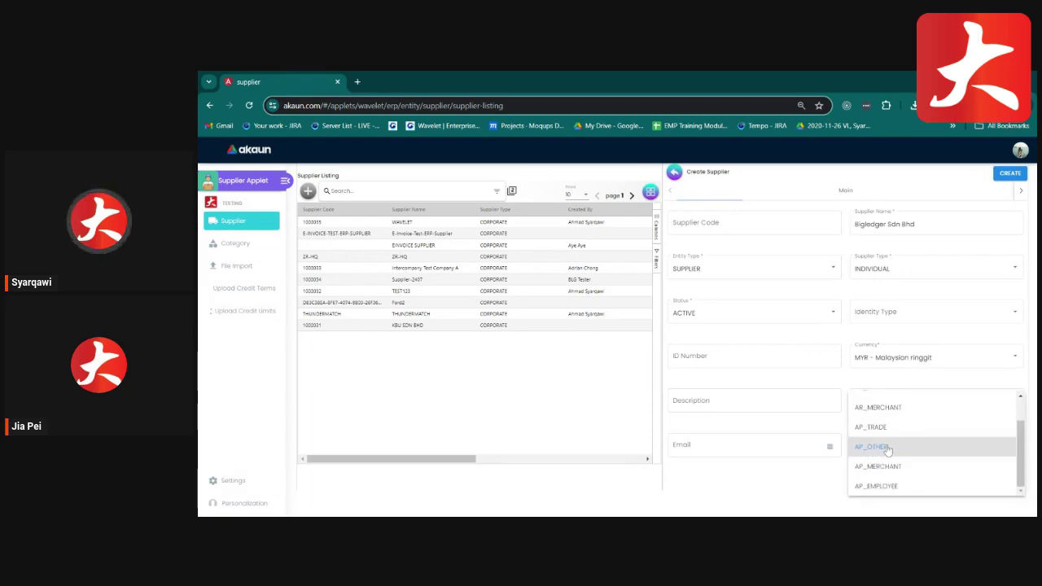
pyautogui.click(883, 431)
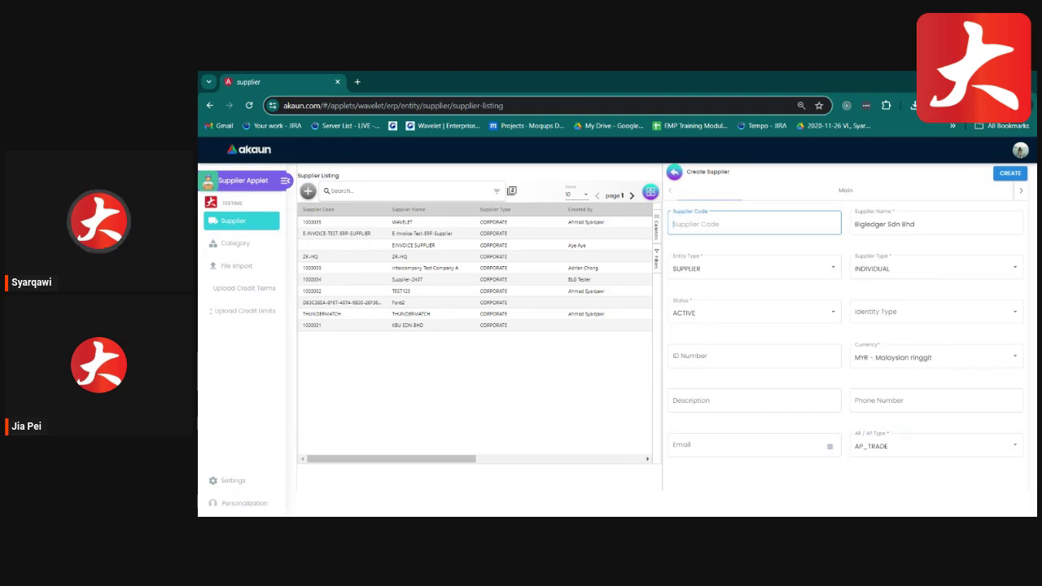
# Create the supplier and check its Main name, code and identity type fields.
pyautogui.click(1007, 175)
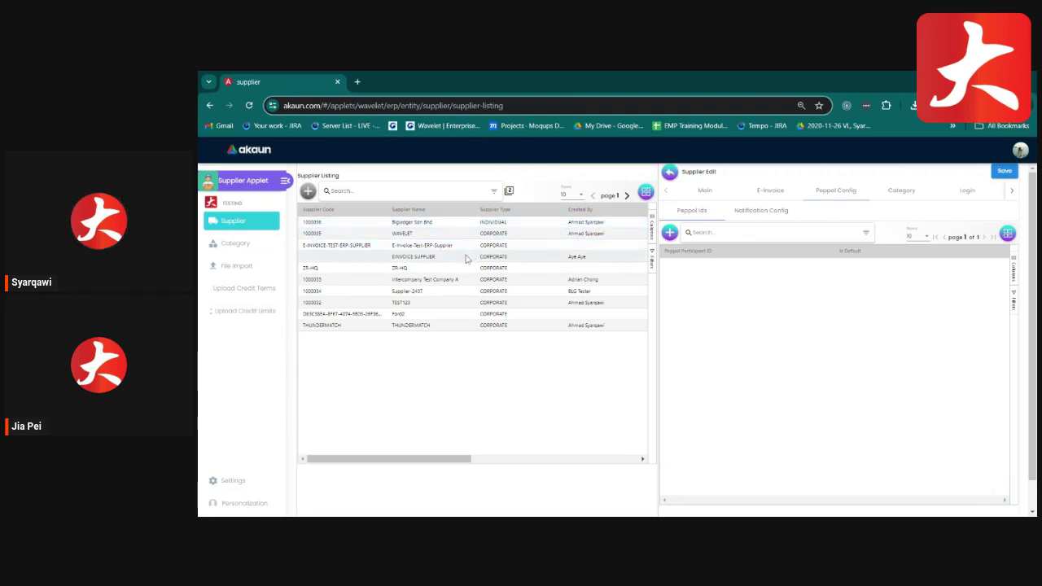
pyautogui.click(705, 191)
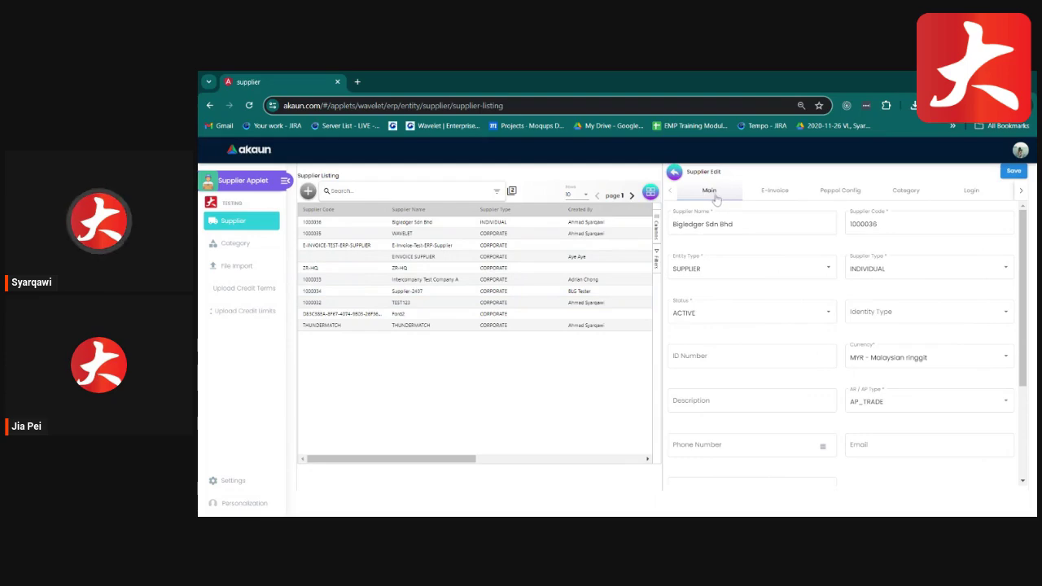
pyautogui.click(730, 213)
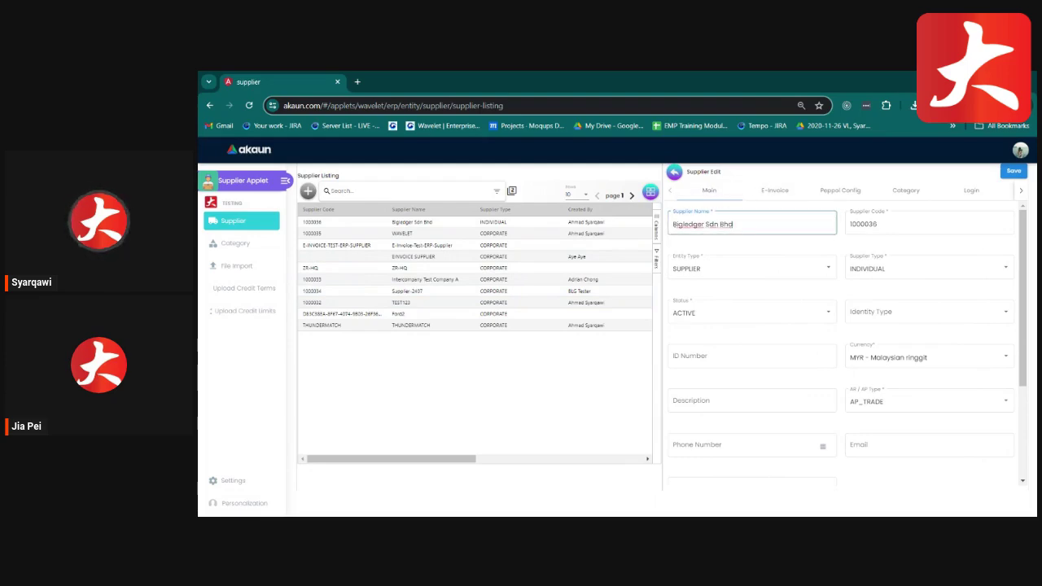
pyautogui.click(863, 226)
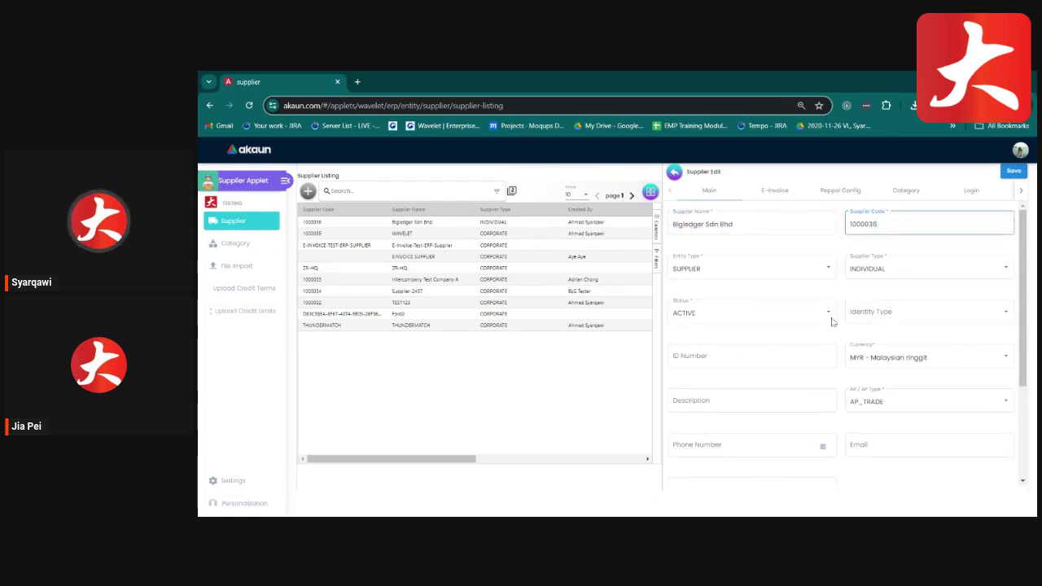
pyautogui.click(891, 315)
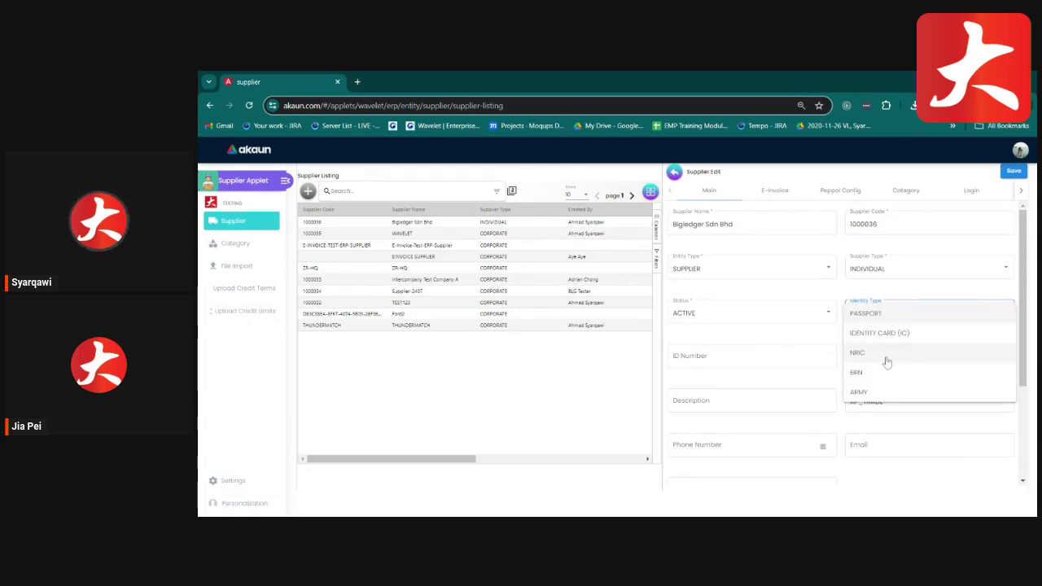
pyautogui.click(777, 331)
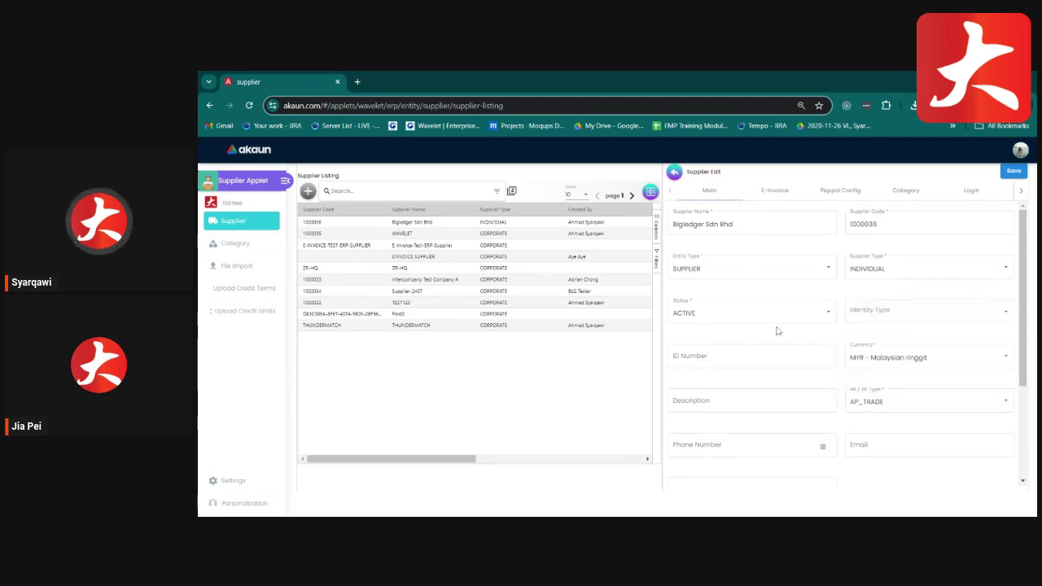
# Inspect the description and default purchase return pricing options, then view the E-Invoice details.
pyautogui.click(802, 402)
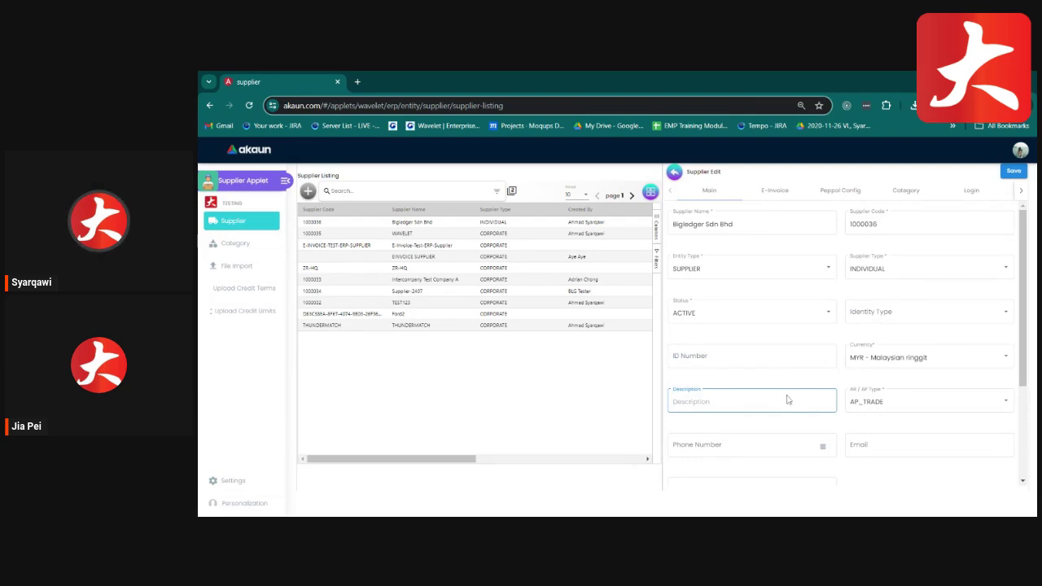
pyautogui.click(869, 422)
pyautogui.scroll(-2, 871, 440)
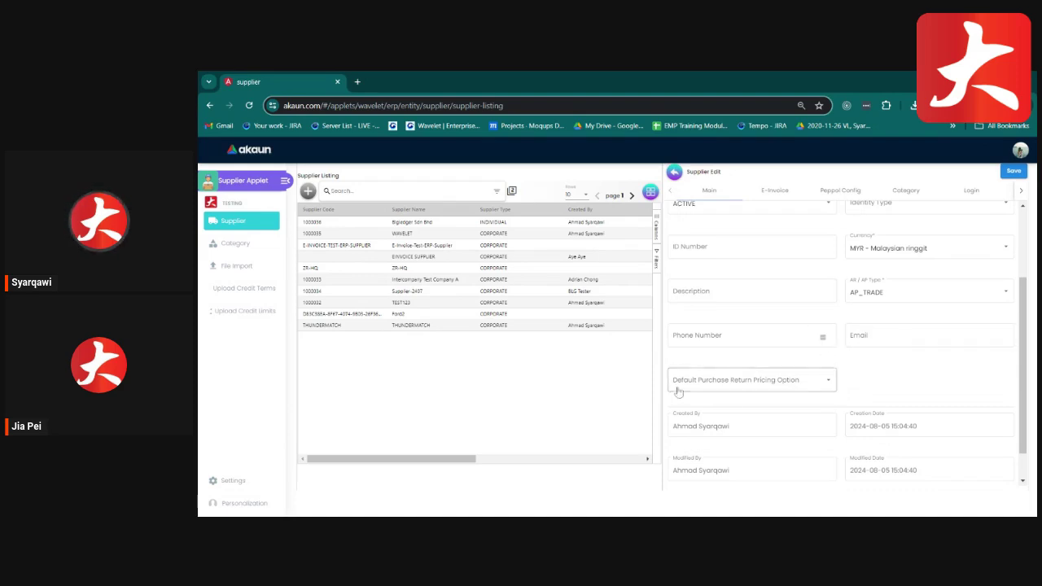
pyautogui.click(715, 388)
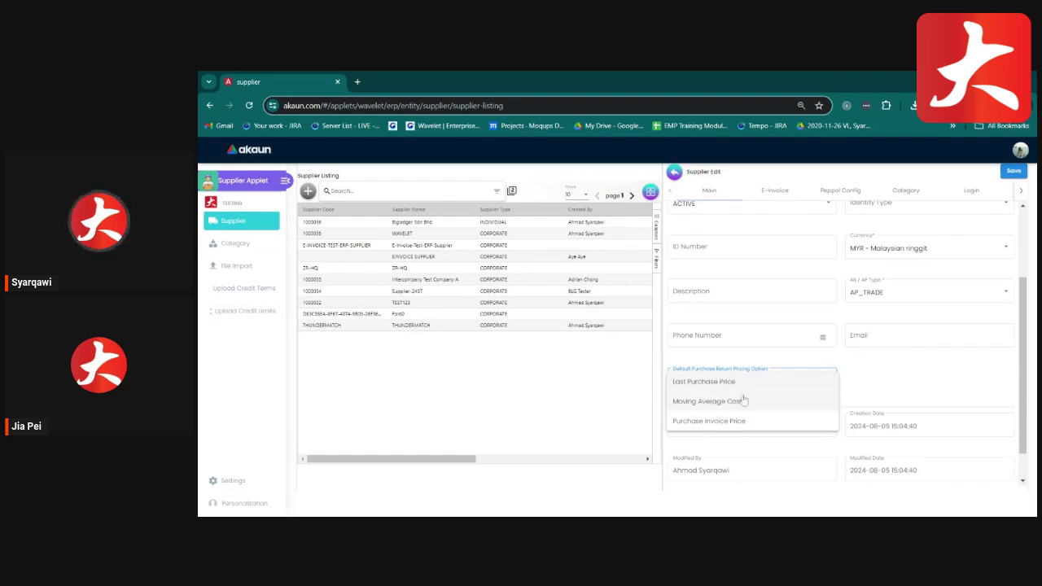
pyautogui.click(877, 377)
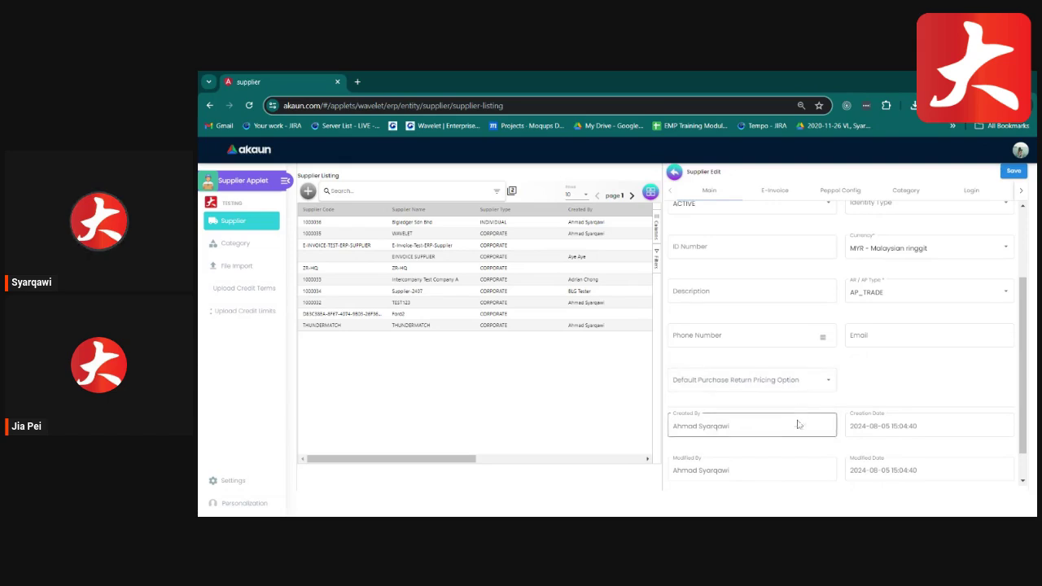
pyautogui.scroll(3, 797, 407)
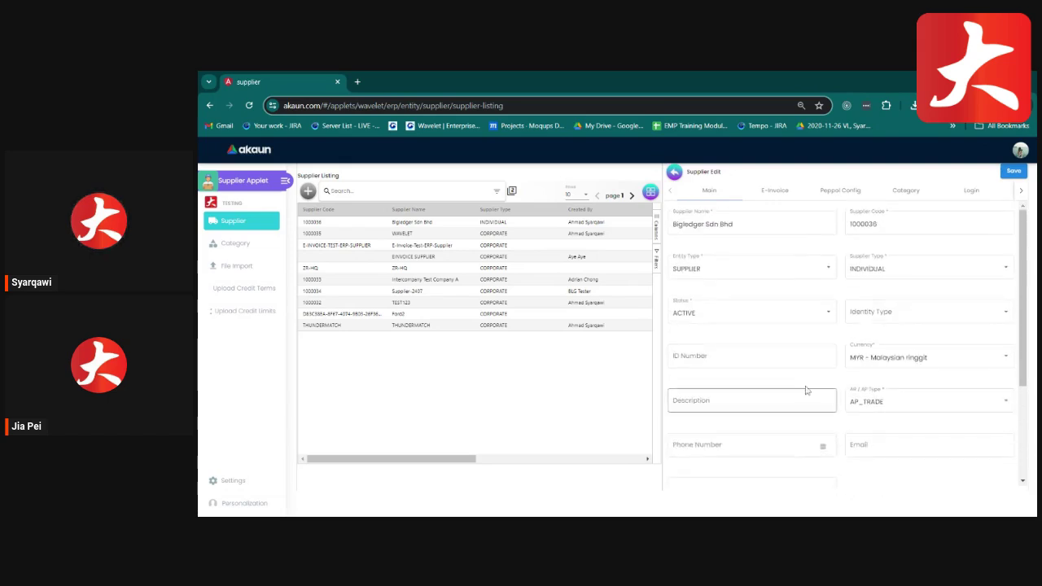
pyautogui.click(776, 191)
pyautogui.click(724, 194)
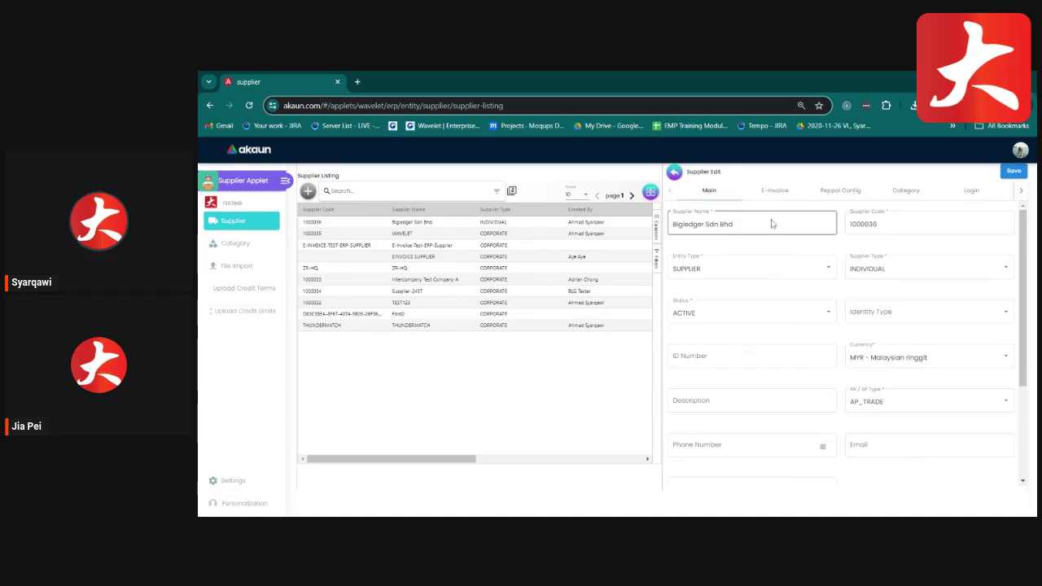
pyautogui.click(772, 192)
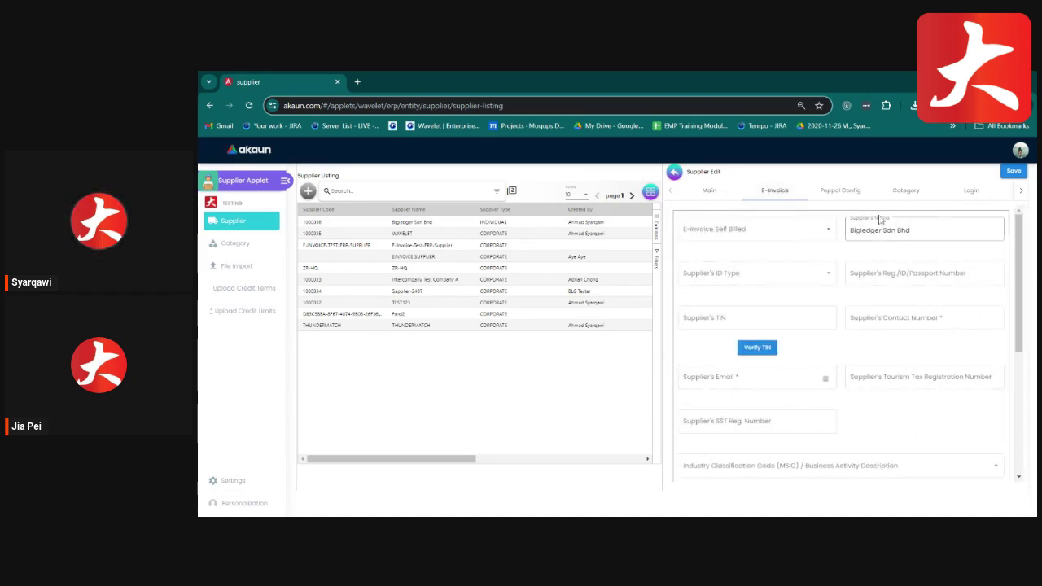
# Set E-Invoice Self Billed to TRUE for Bigledger Sdn Bhd.
pyautogui.click(710, 191)
pyautogui.click(774, 190)
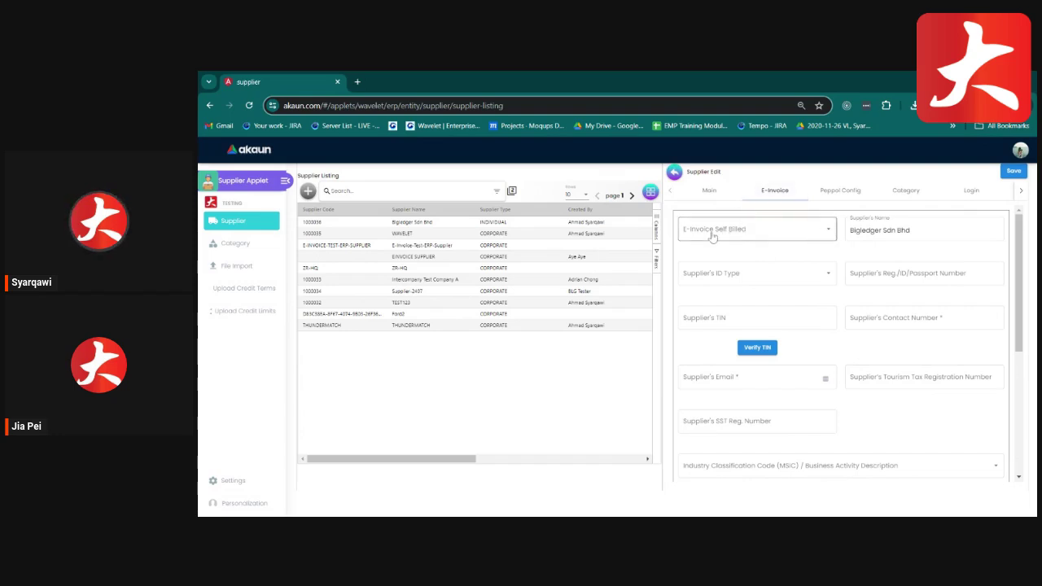
pyautogui.click(741, 232)
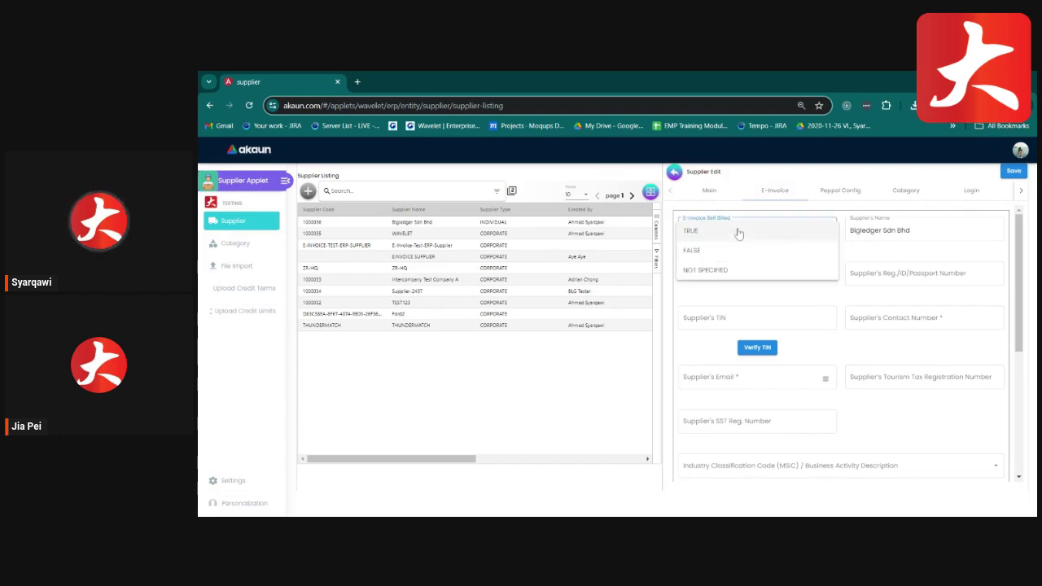
pyautogui.click(718, 234)
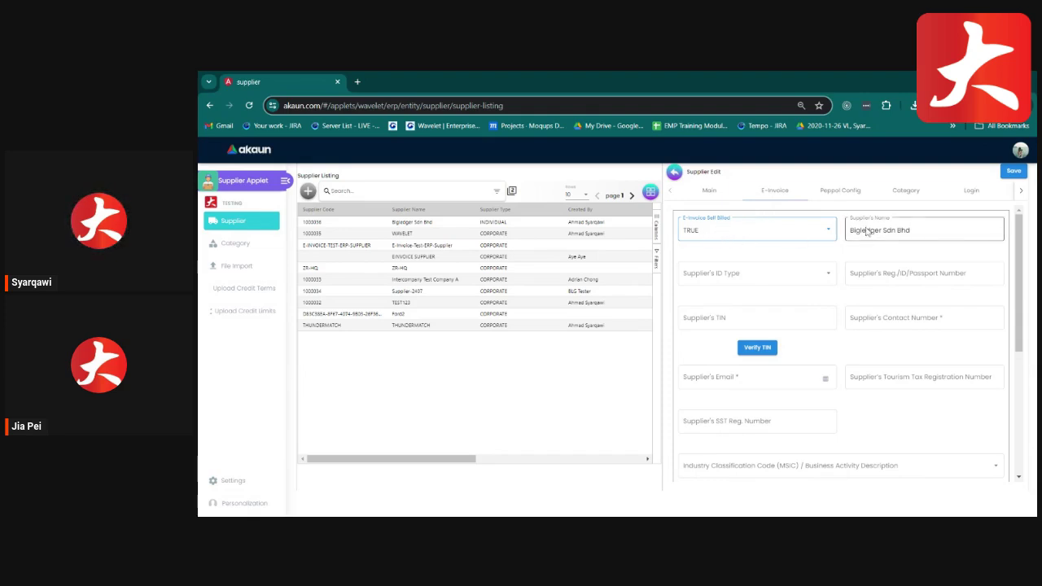
# Set supplier ID type BRN, enter the registration number, paste the TIN and verify it.
pyautogui.click(764, 277)
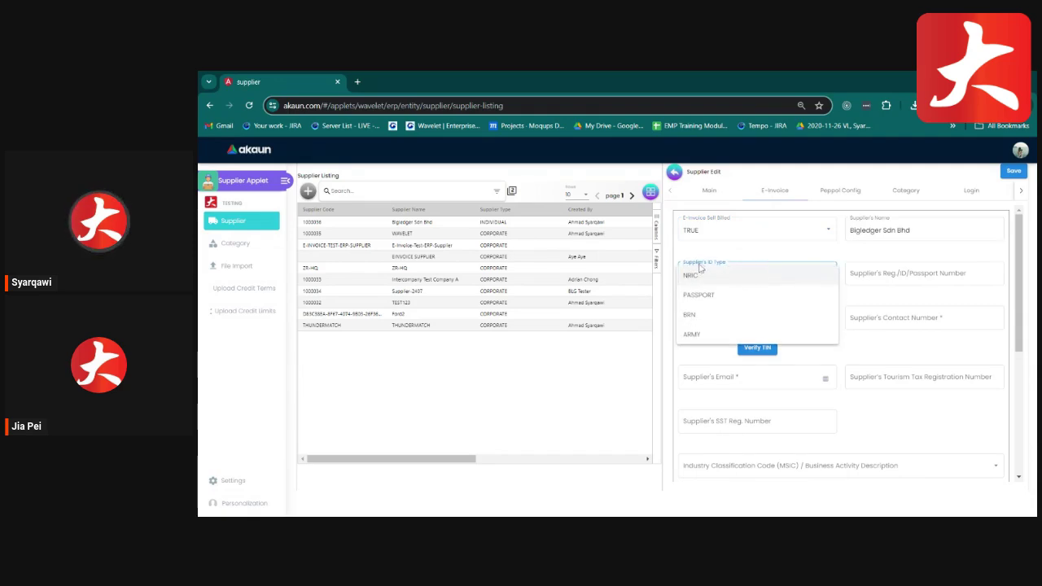
pyautogui.click(690, 315)
pyautogui.click(864, 281)
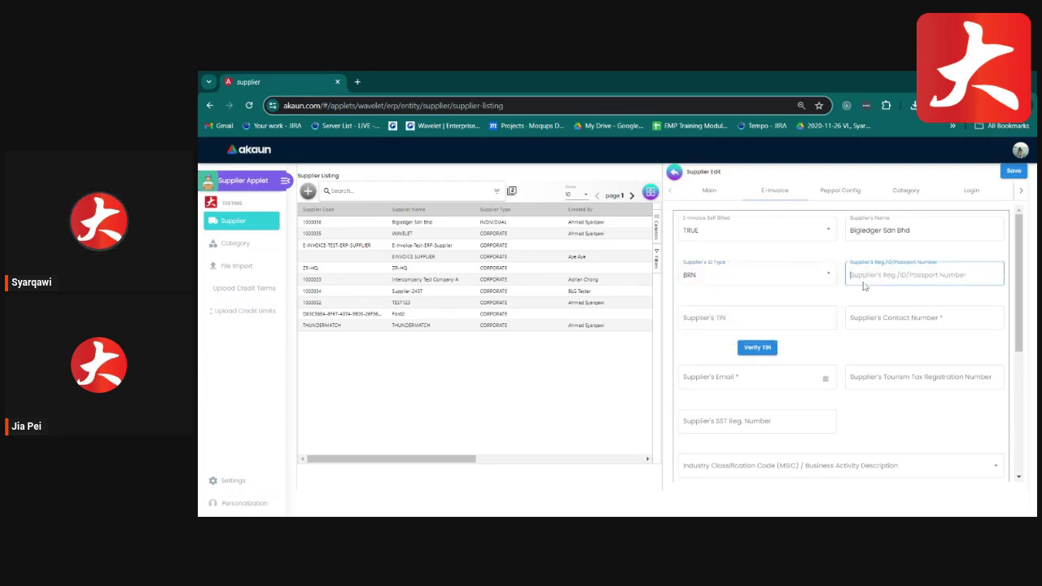
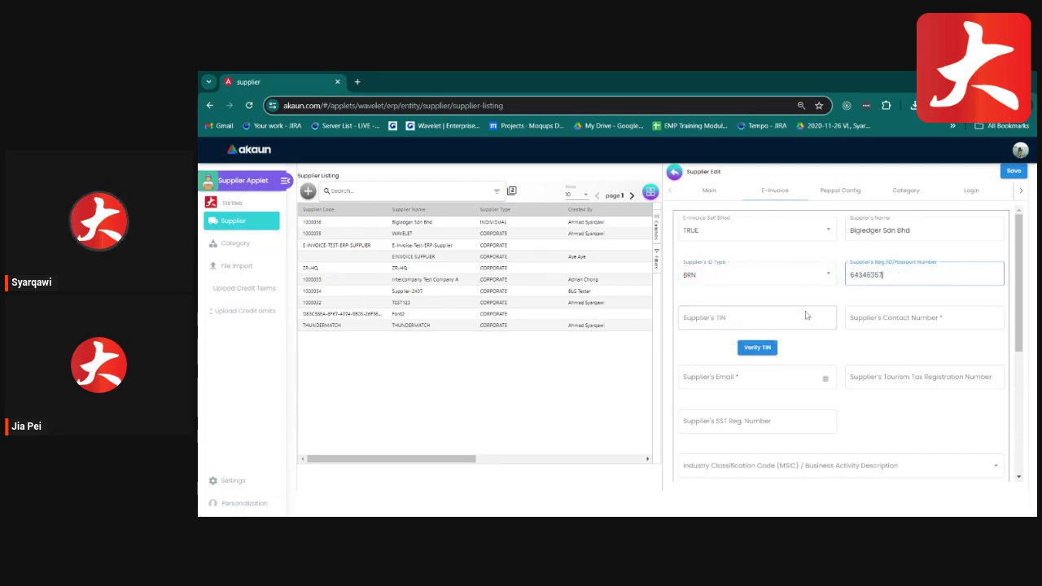
pyautogui.click(805, 315)
pyautogui.hotkey('ctrl', 'v')
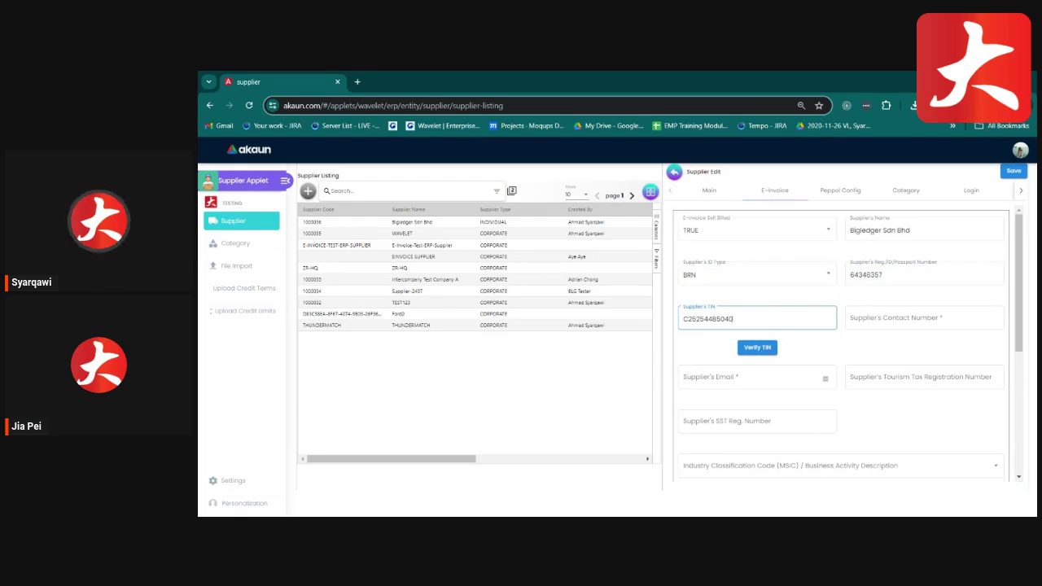
pyautogui.click(757, 348)
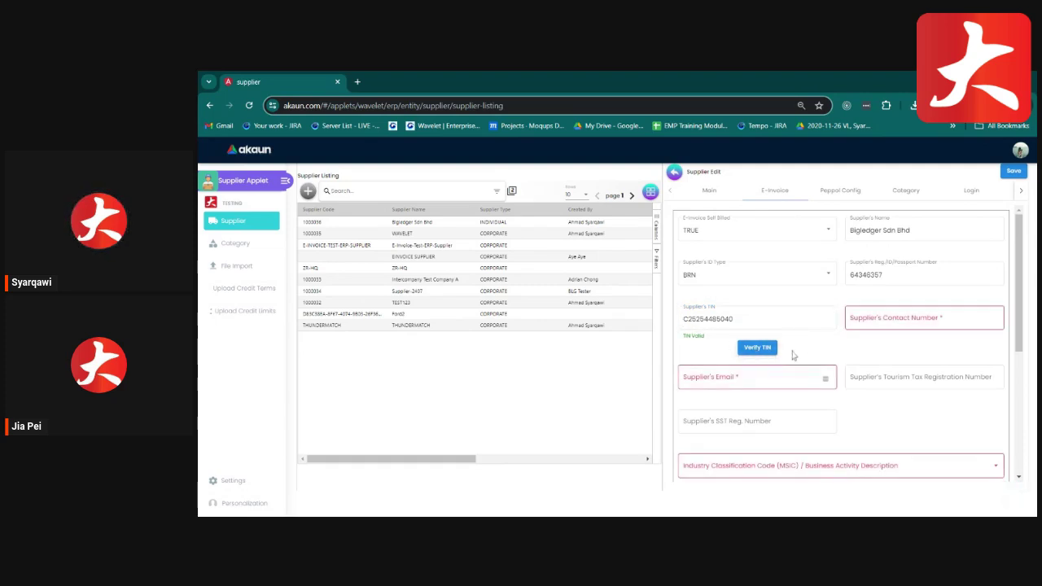
# Skip the contact, email and tourism tax fields and enter NA as SST registration number.
pyautogui.click(876, 328)
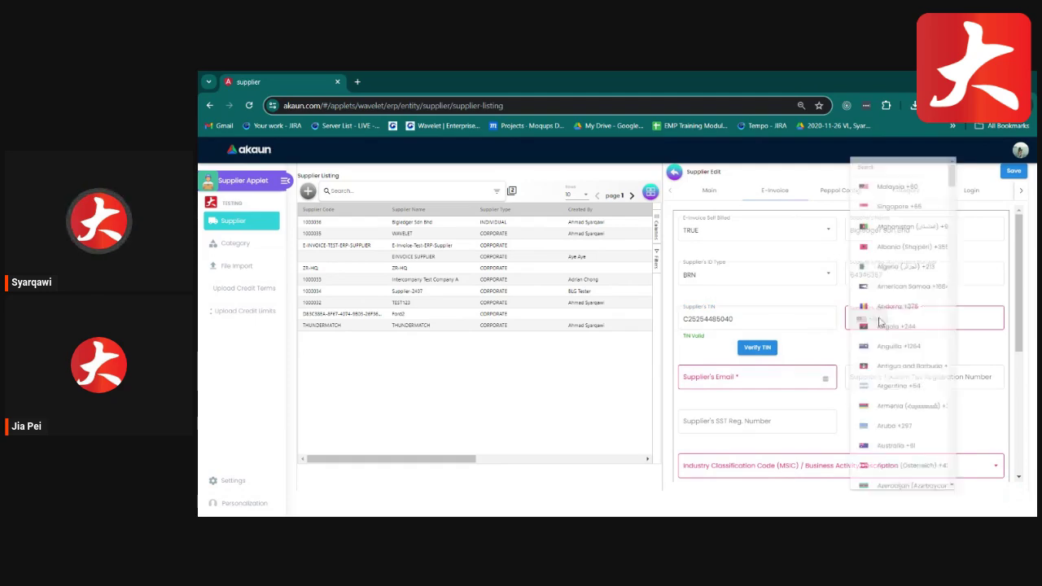
pyautogui.click(998, 344)
pyautogui.click(700, 372)
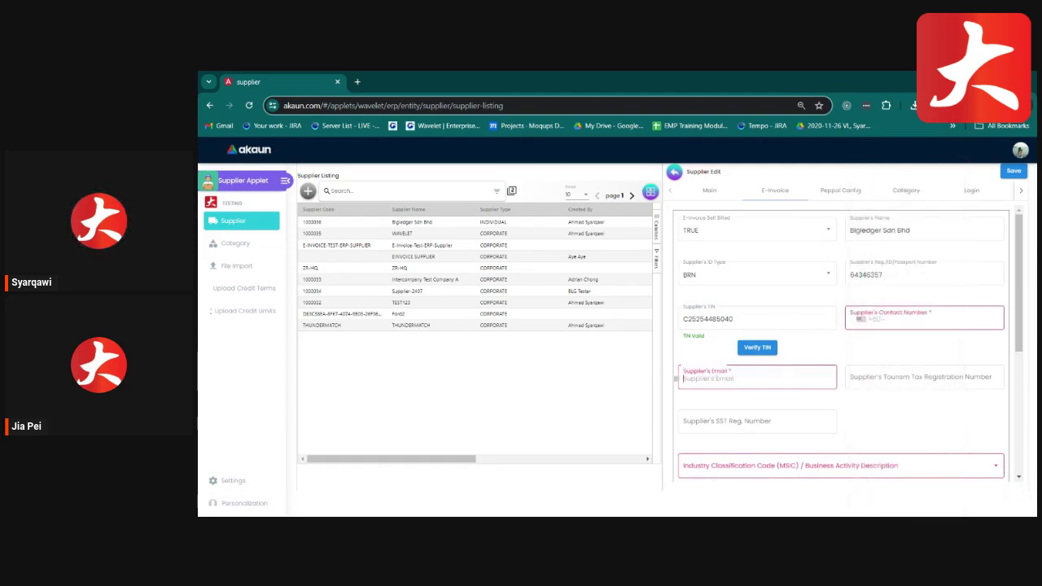
pyautogui.click(875, 384)
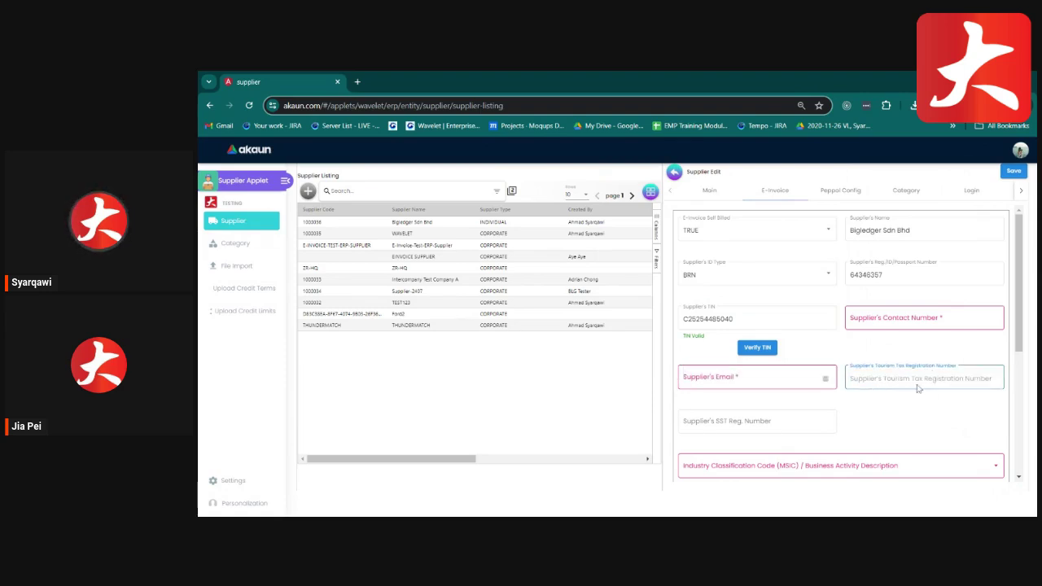
pyautogui.scroll(-1, 841, 430)
pyautogui.click(717, 368)
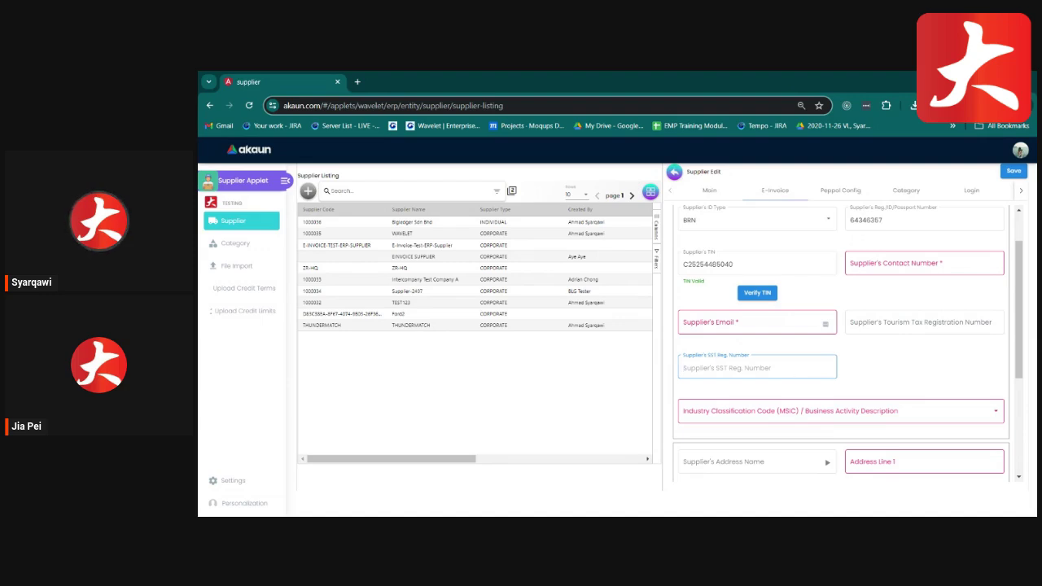
pyautogui.write('NA')
pyautogui.click(879, 362)
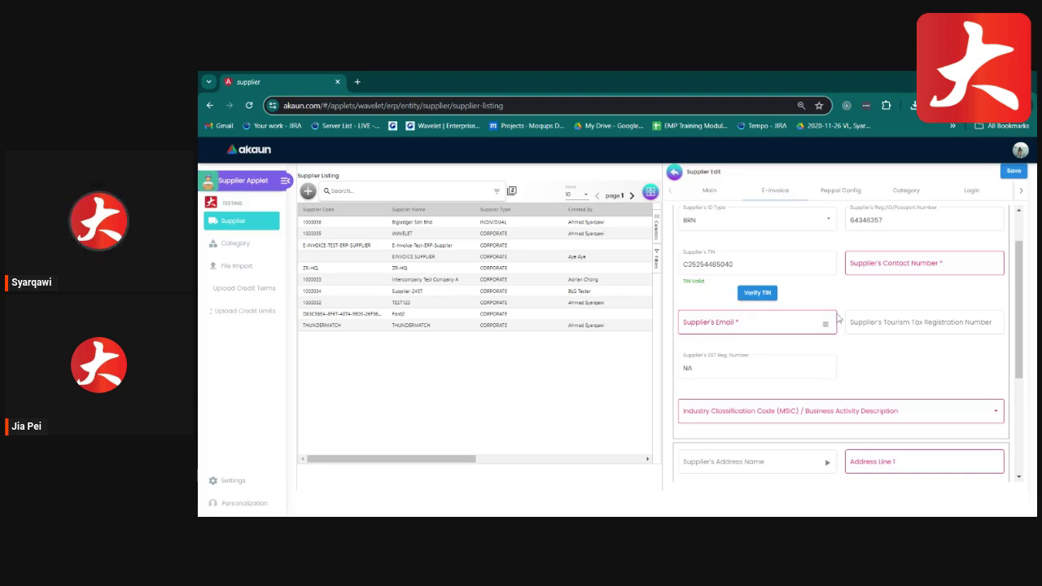
pyautogui.scroll(-2, 842, 300)
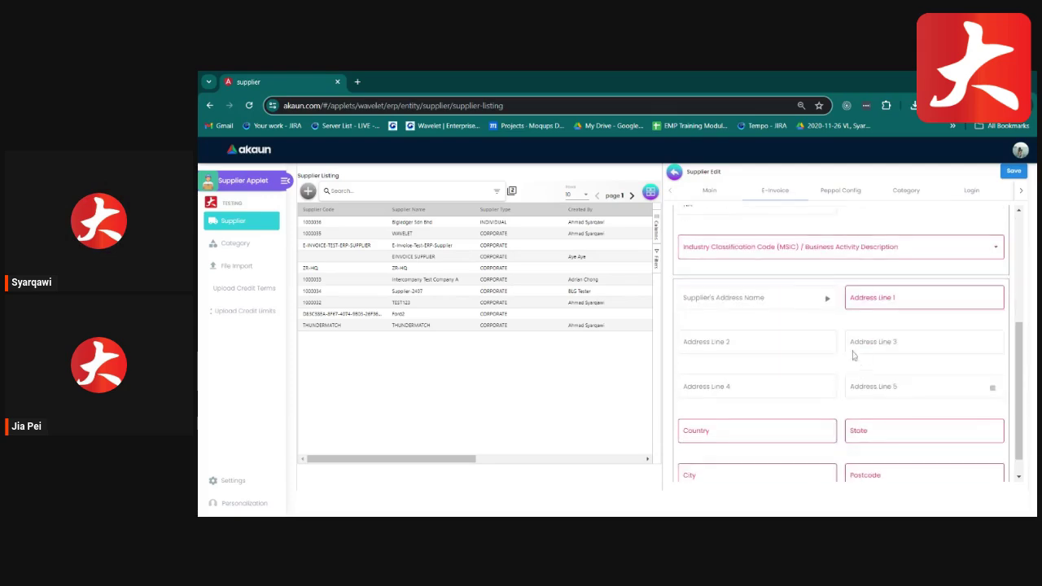
pyautogui.click(782, 256)
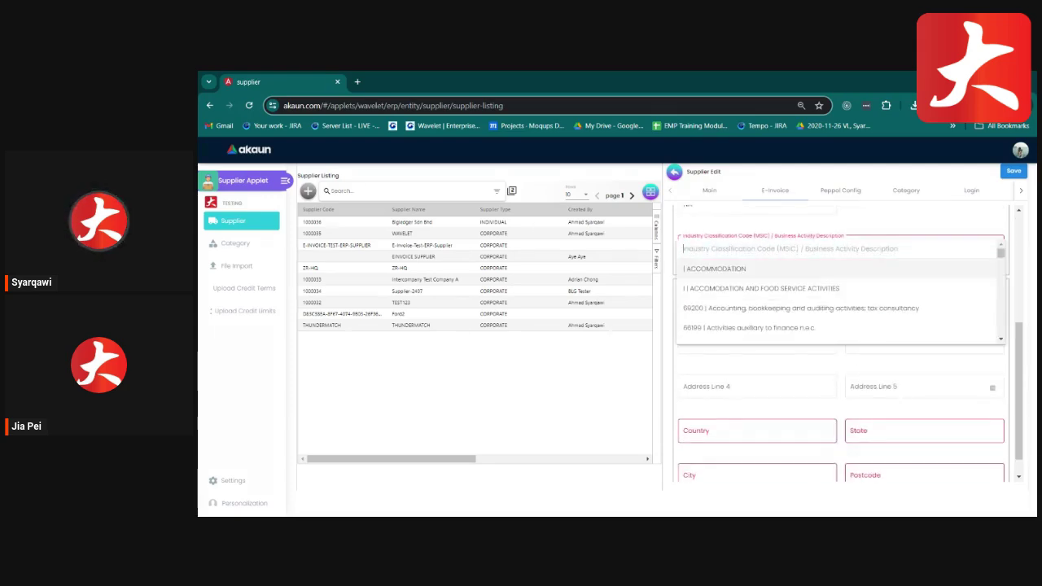
pyautogui.scroll(-4, 824, 295)
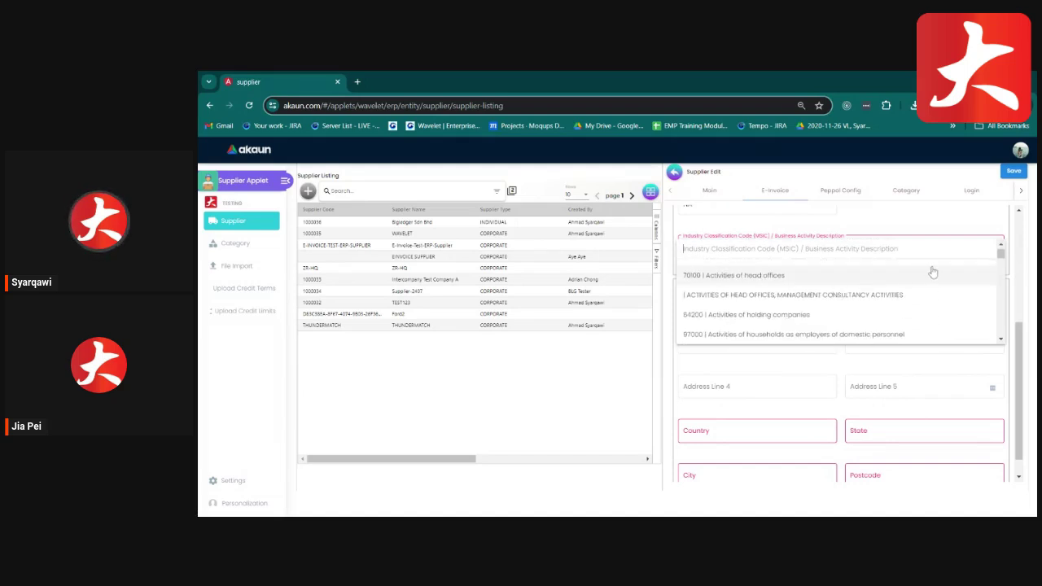
pyautogui.write('000')
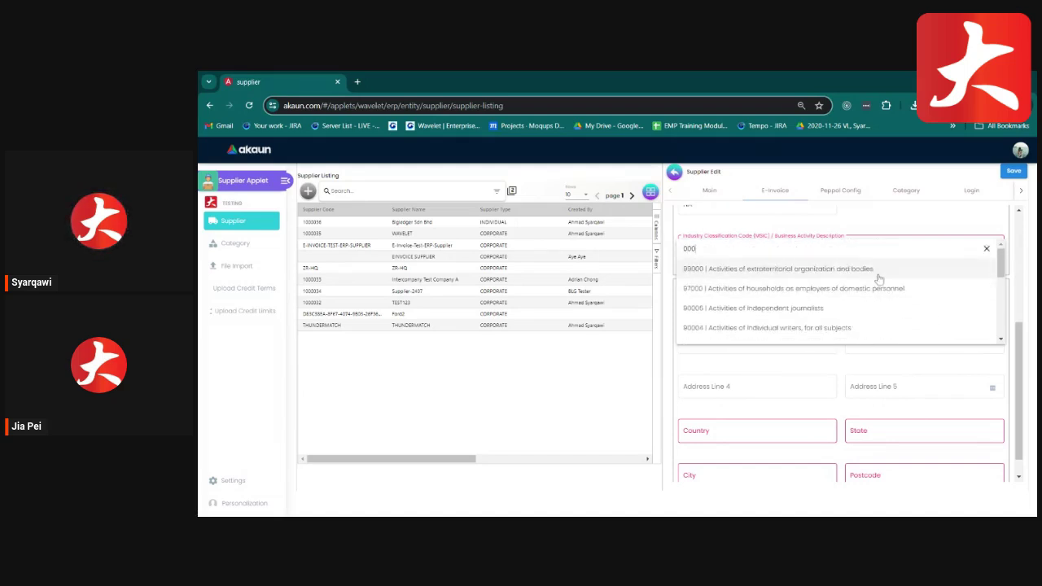
pyautogui.write('00')
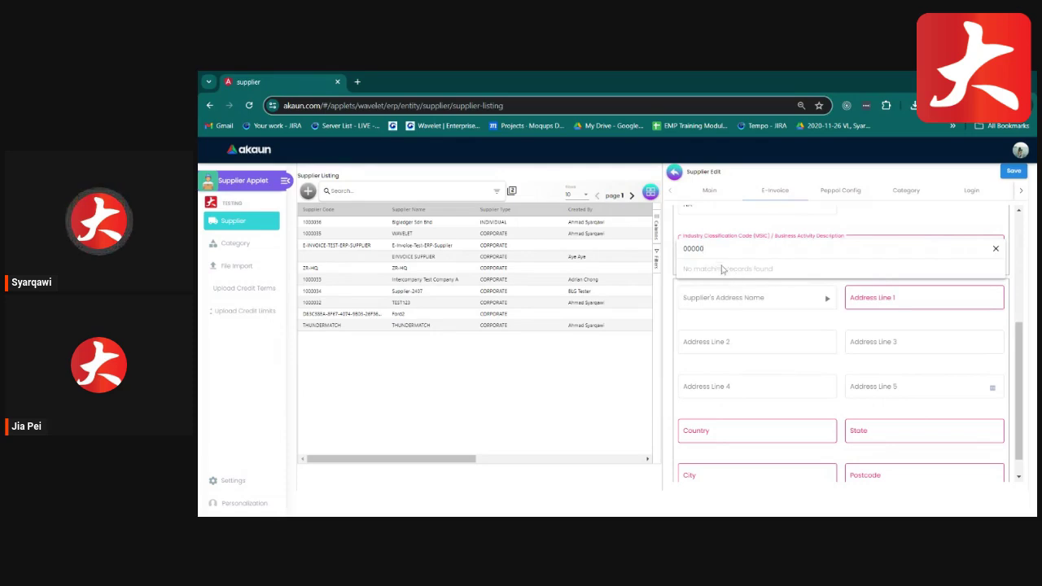
pyautogui.press('BackSpace')
pyautogui.press('BackSpace')
pyautogui.press('BackSpace')
pyautogui.press('BackSpace')
pyautogui.press('BackSpace')
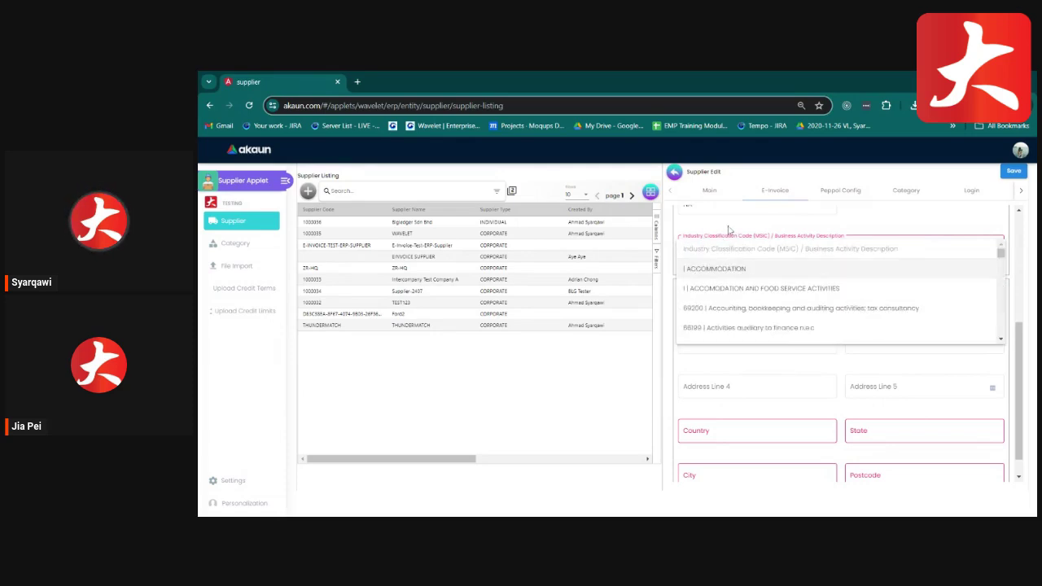
pyautogui.click(732, 233)
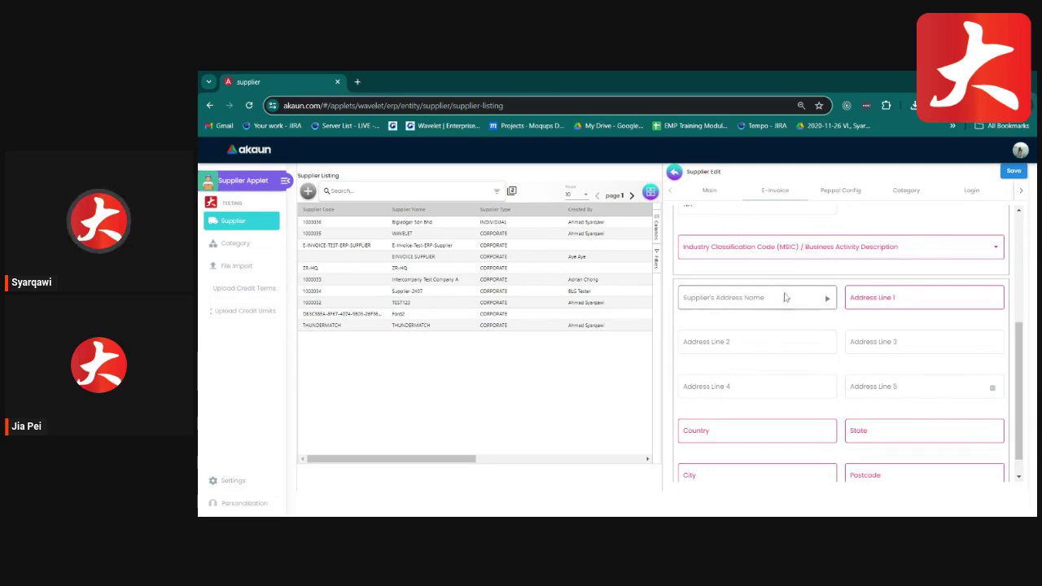
pyautogui.click(827, 301)
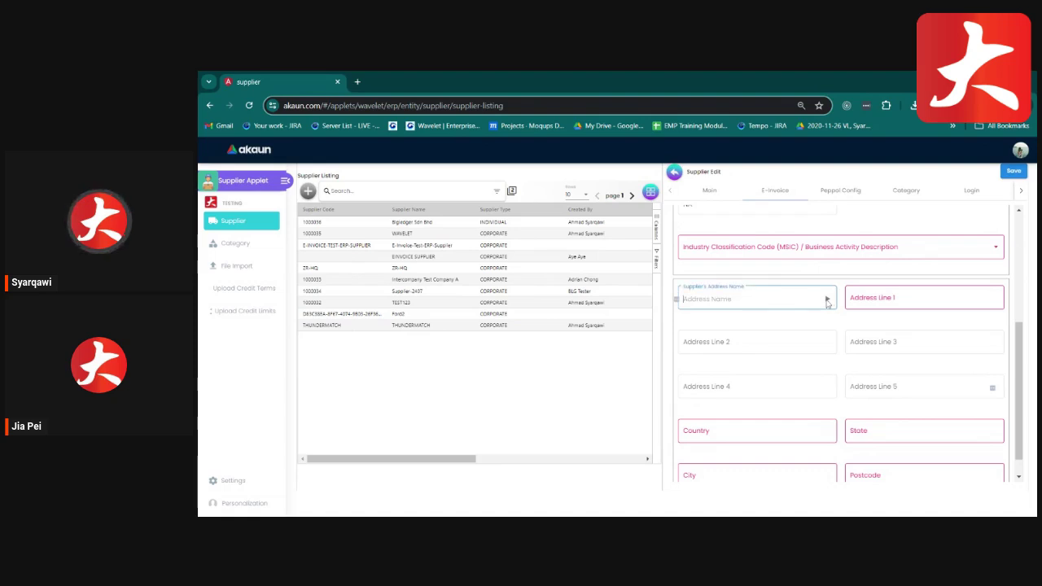
pyautogui.click(733, 307)
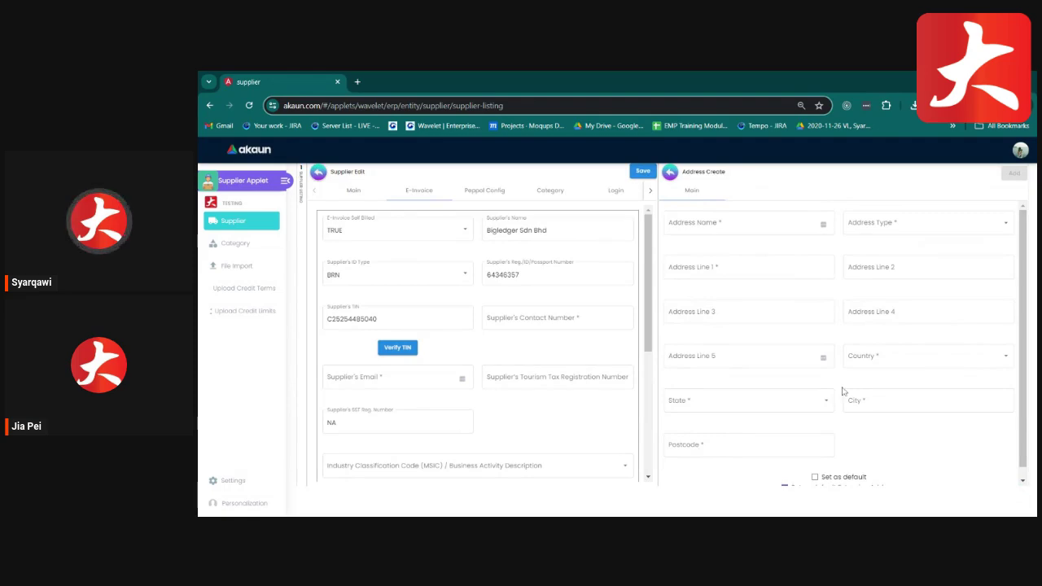
pyautogui.scroll(-1, 846, 394)
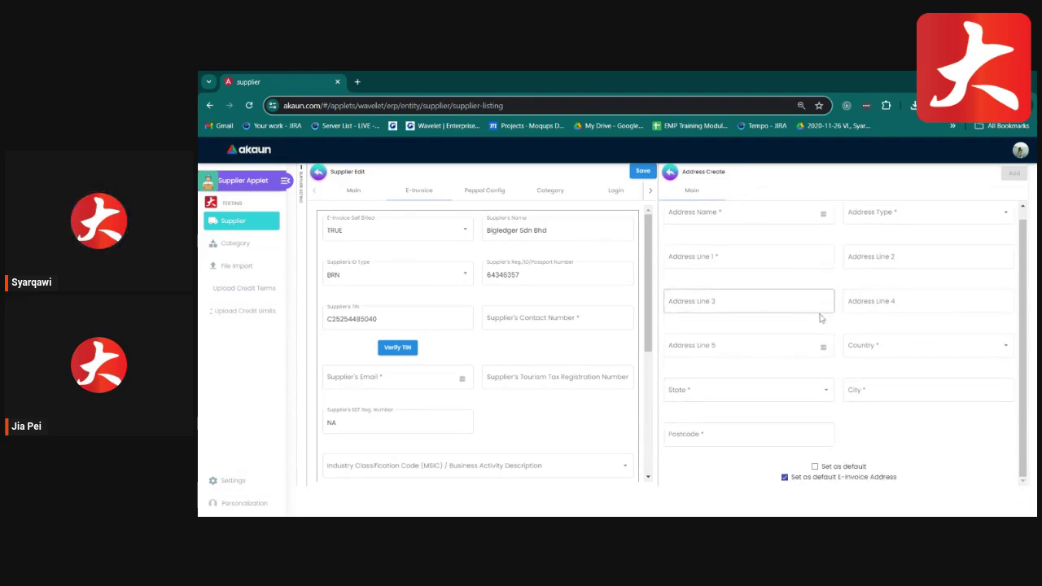
pyautogui.scroll(1, 822, 309)
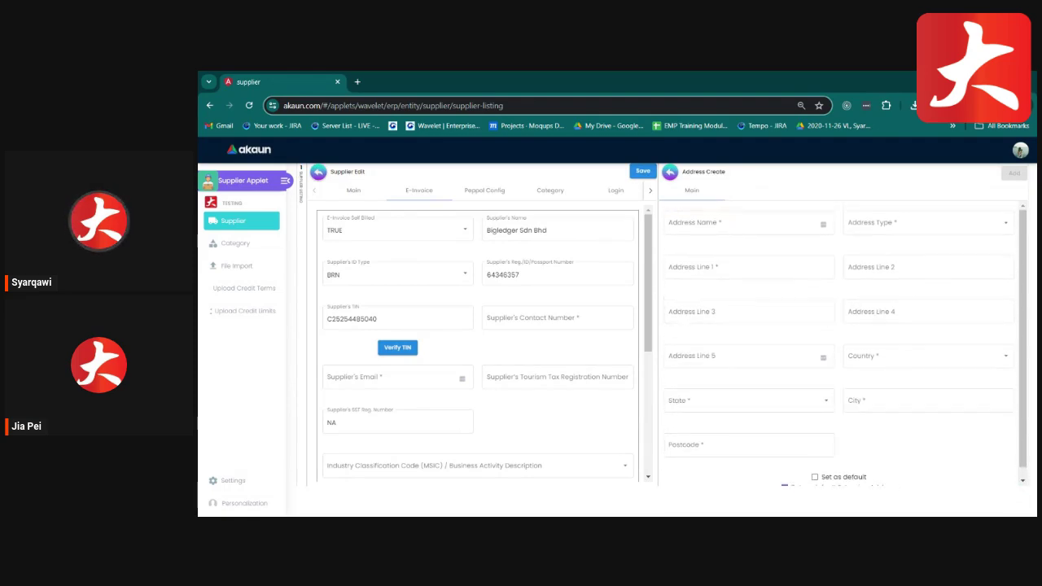
pyautogui.click(715, 237)
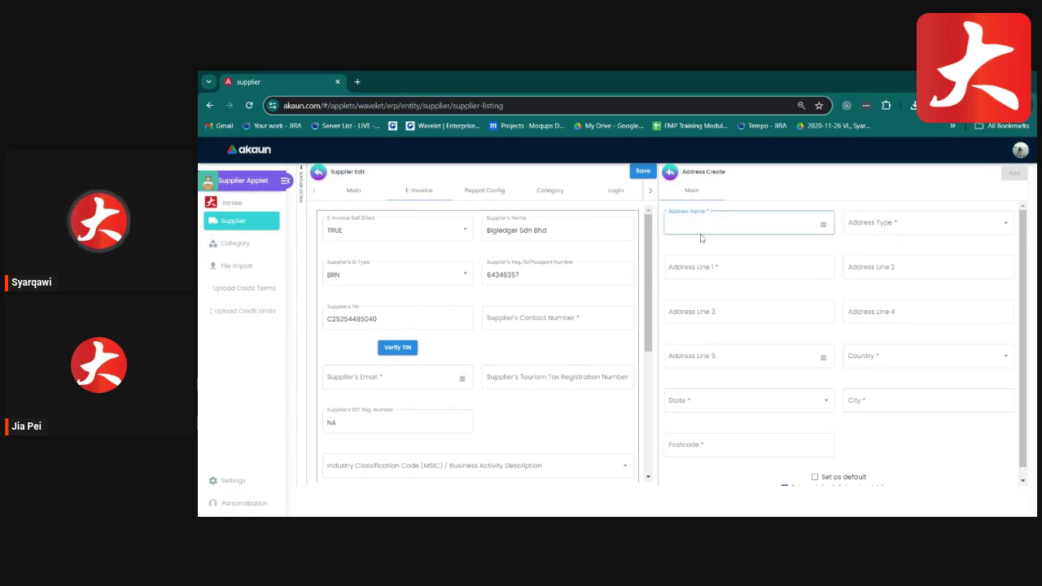
pyautogui.click(868, 230)
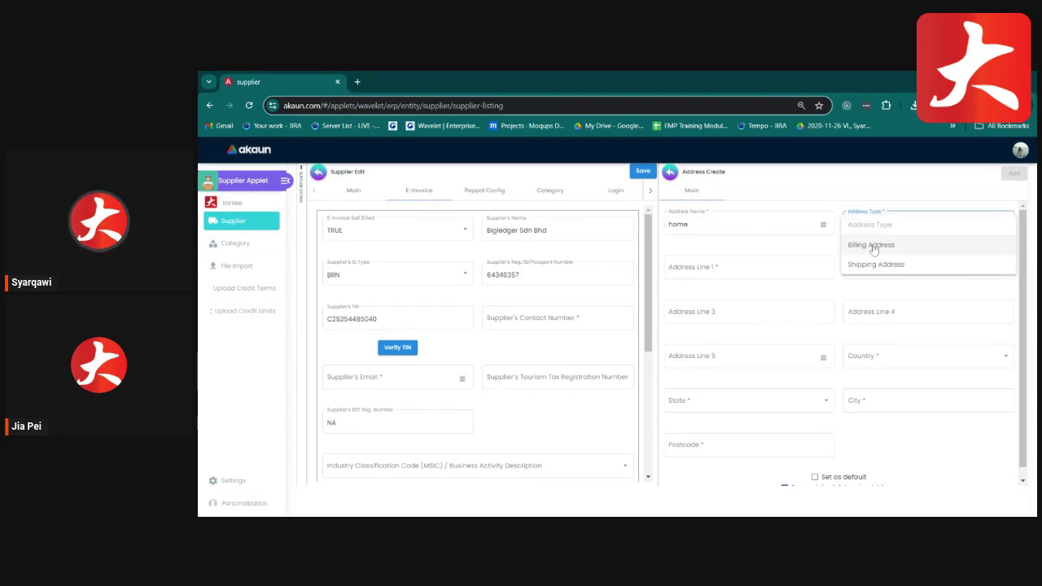
pyautogui.click(820, 246)
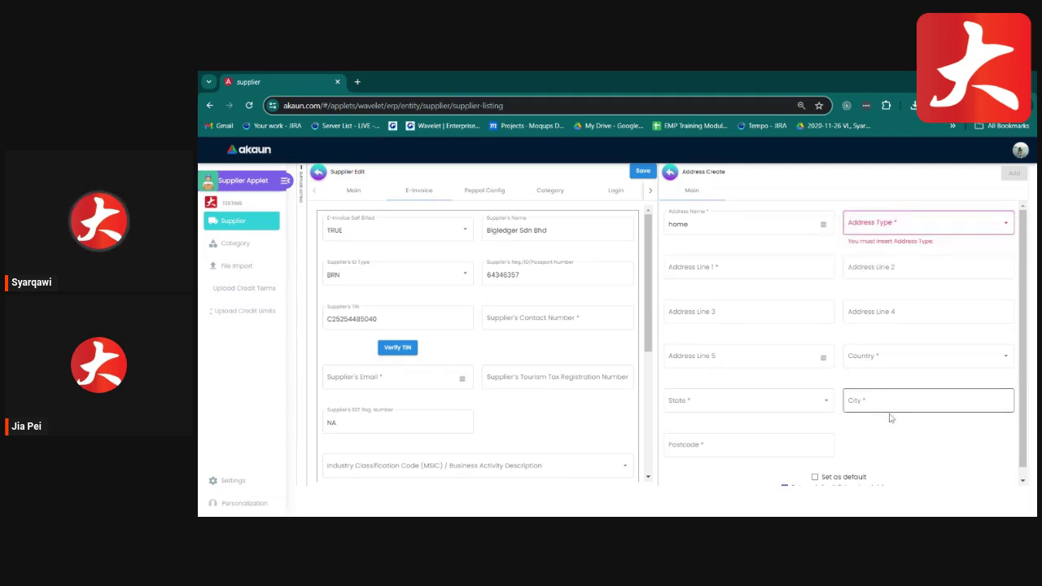
pyautogui.scroll(-1, 890, 414)
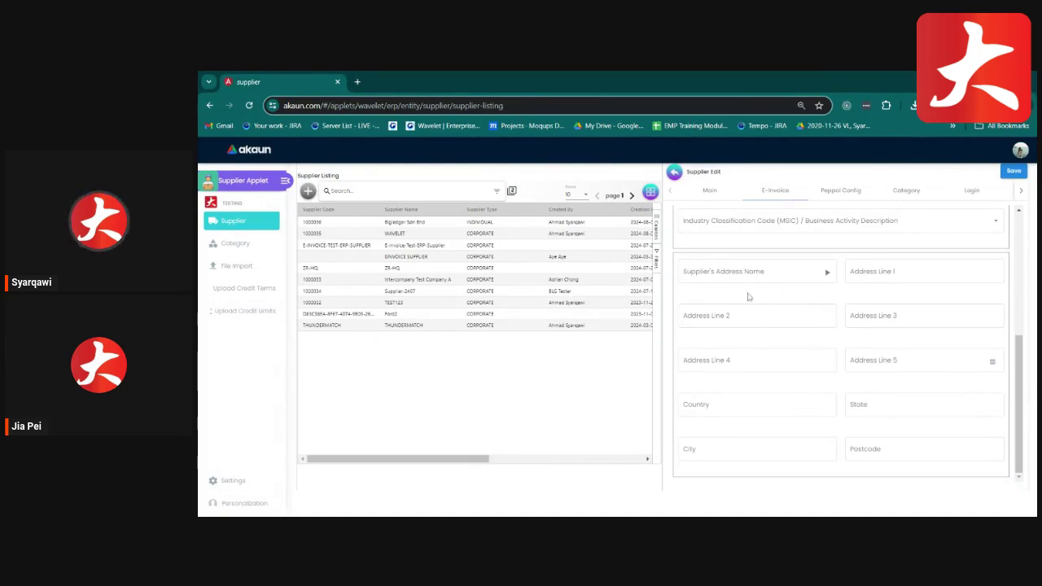
# Review the empty Peppol participant IDs and notification config, then the empty Category list.
pyautogui.click(838, 191)
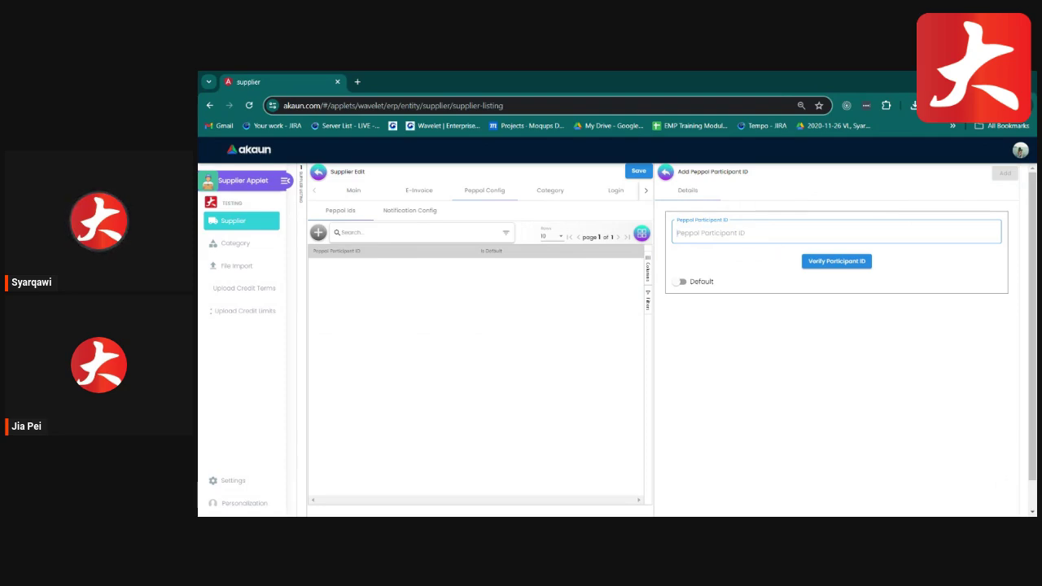
pyautogui.click(665, 175)
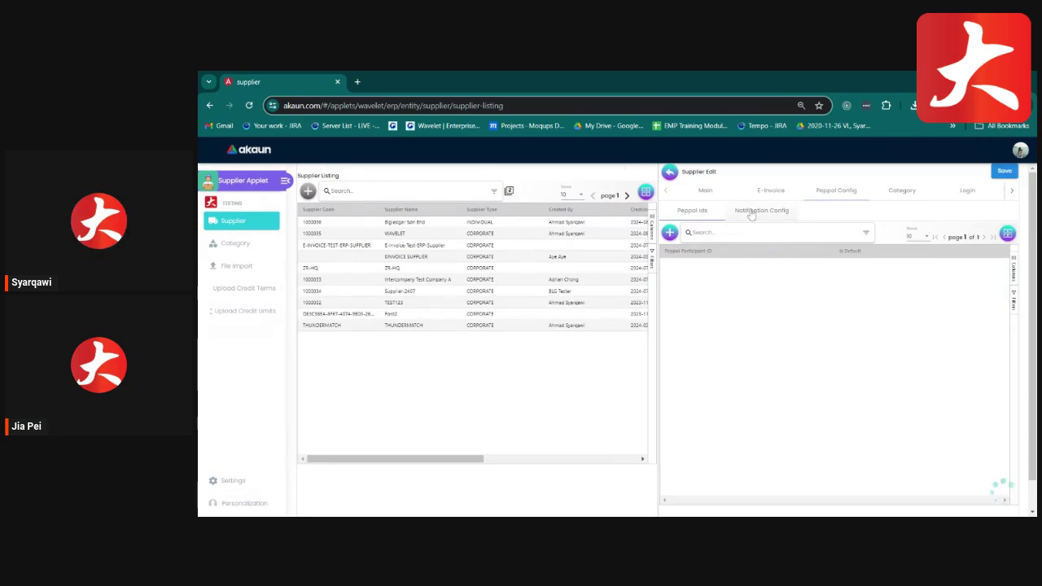
pyautogui.click(737, 213)
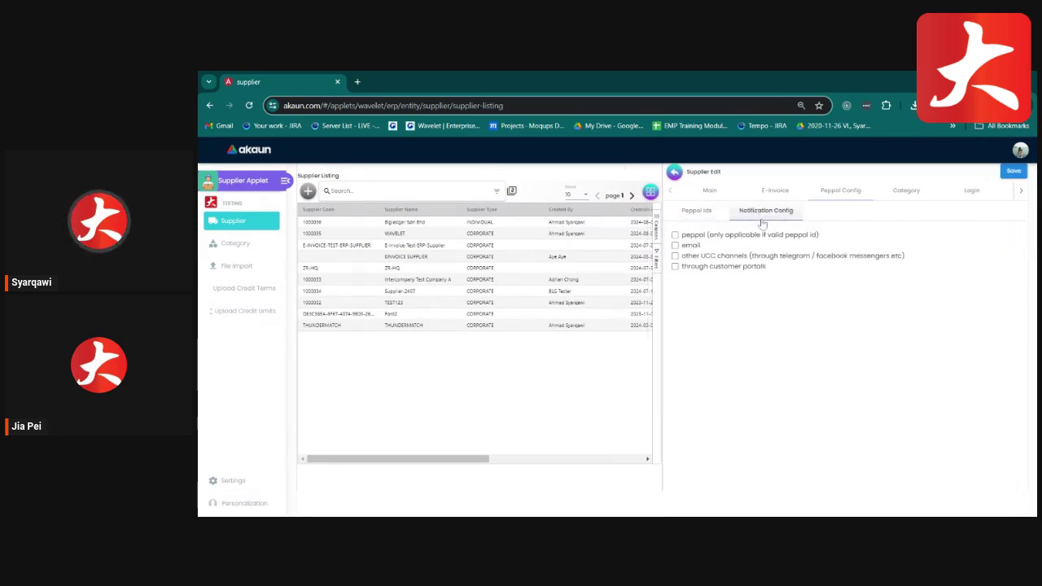
pyautogui.click(903, 190)
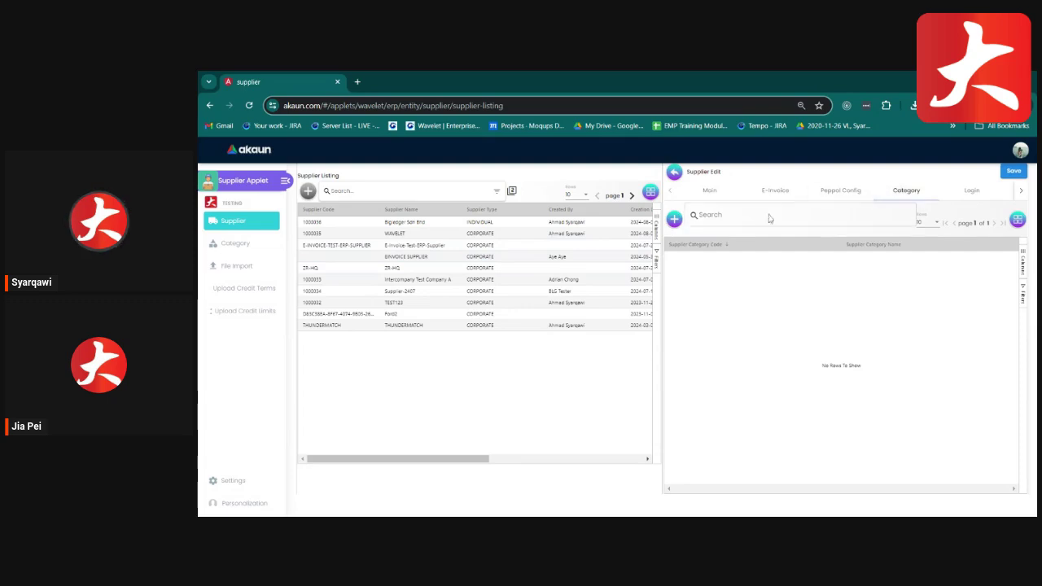
# Tick Consignment in the Category Add list for Bigledger Sdn Bhd.
pyautogui.click(672, 224)
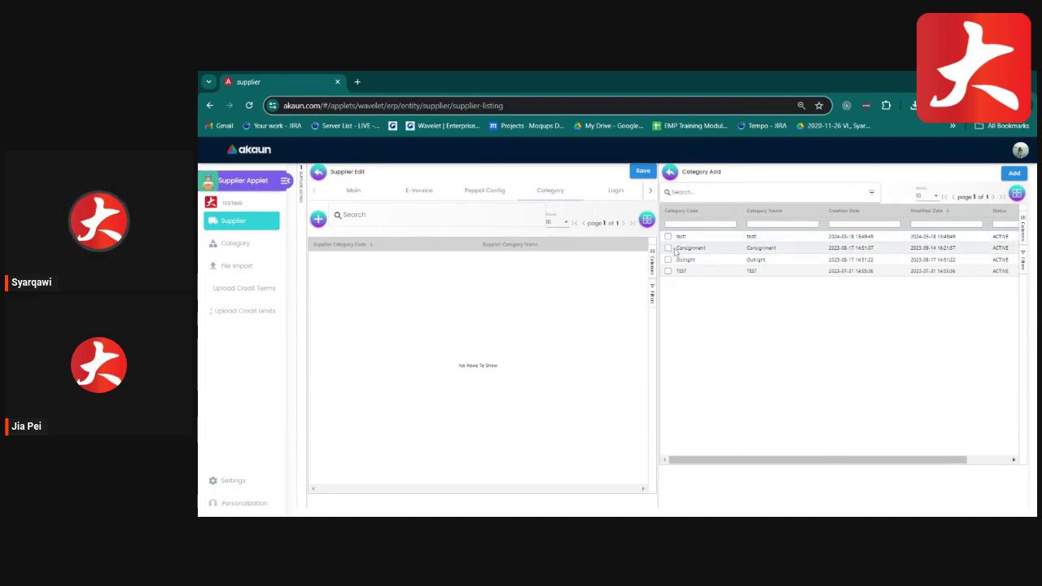
pyautogui.click(668, 248)
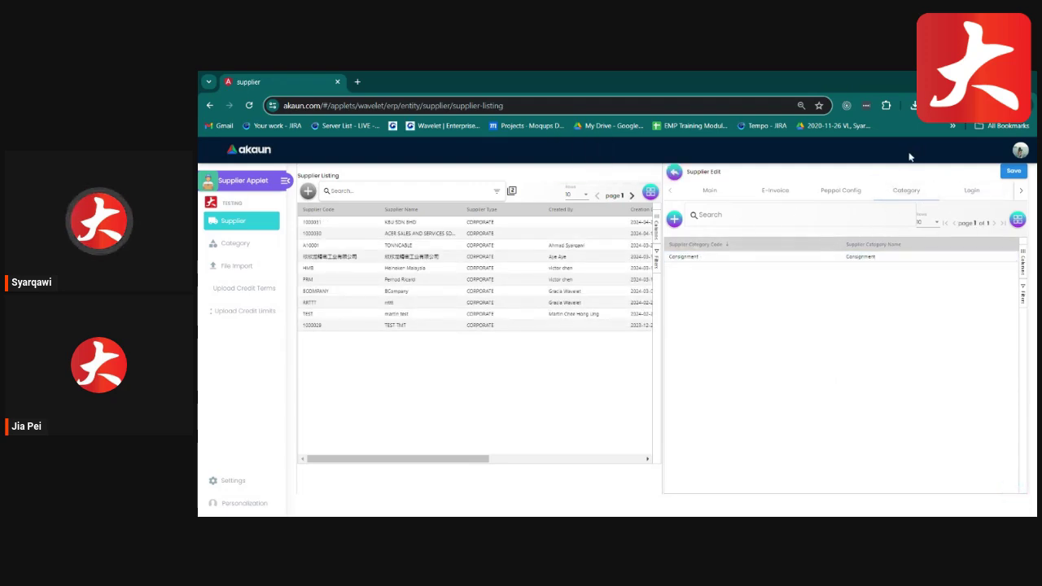
# Check the Login and Payment Config sections, opening a new payment configuration form.
pyautogui.click(972, 192)
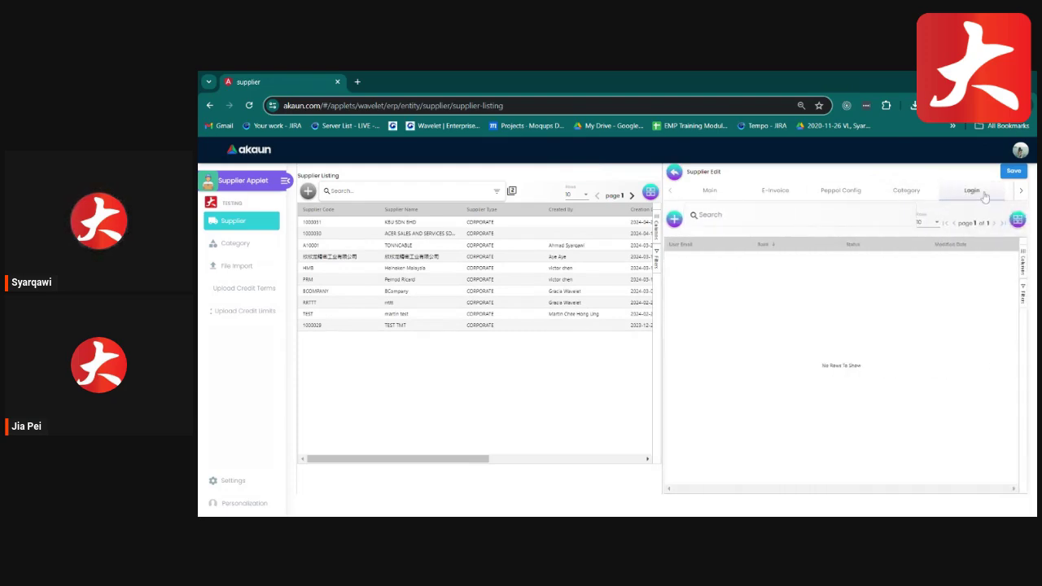
pyautogui.click(1019, 192)
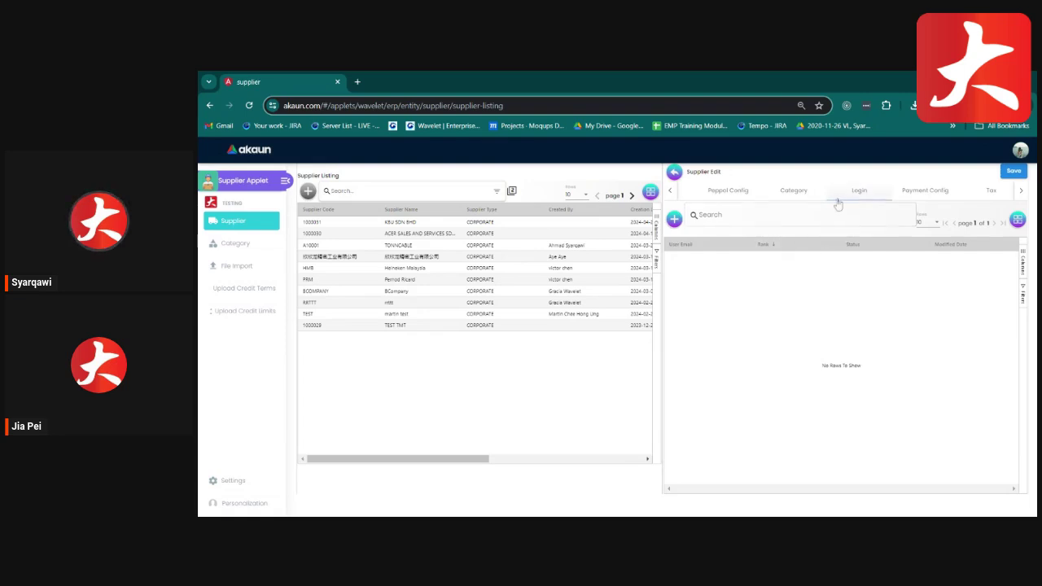
pyautogui.click(918, 192)
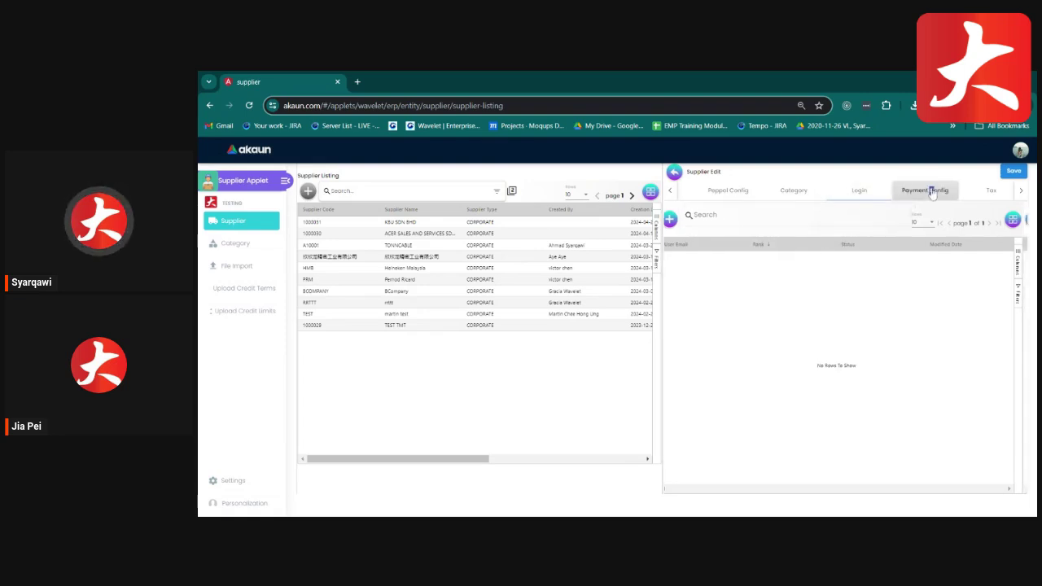
pyautogui.click(675, 219)
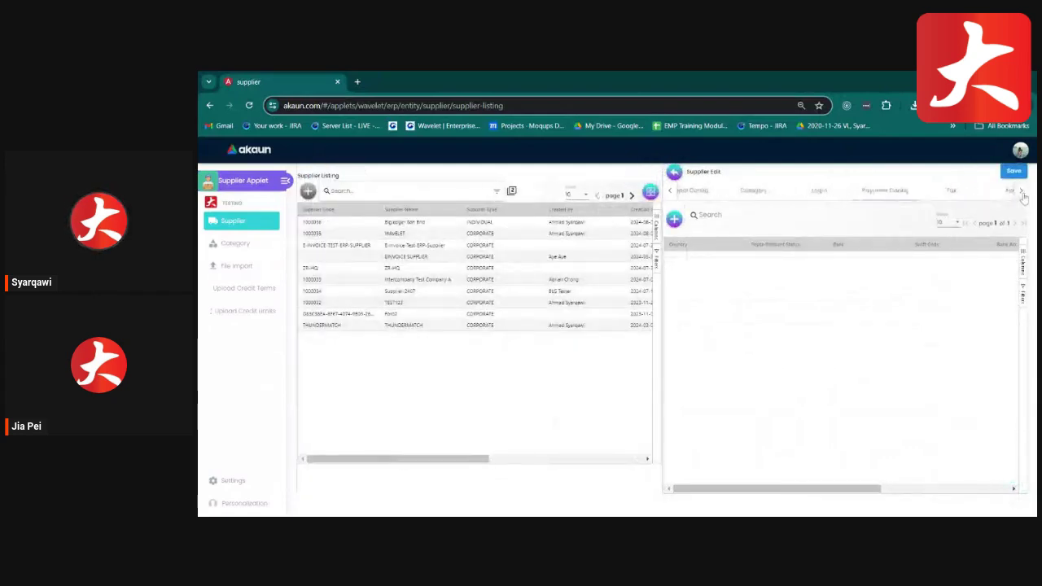
# View the empty Tax, Address and Contact sections.
pyautogui.click(1022, 191)
pyautogui.click(839, 191)
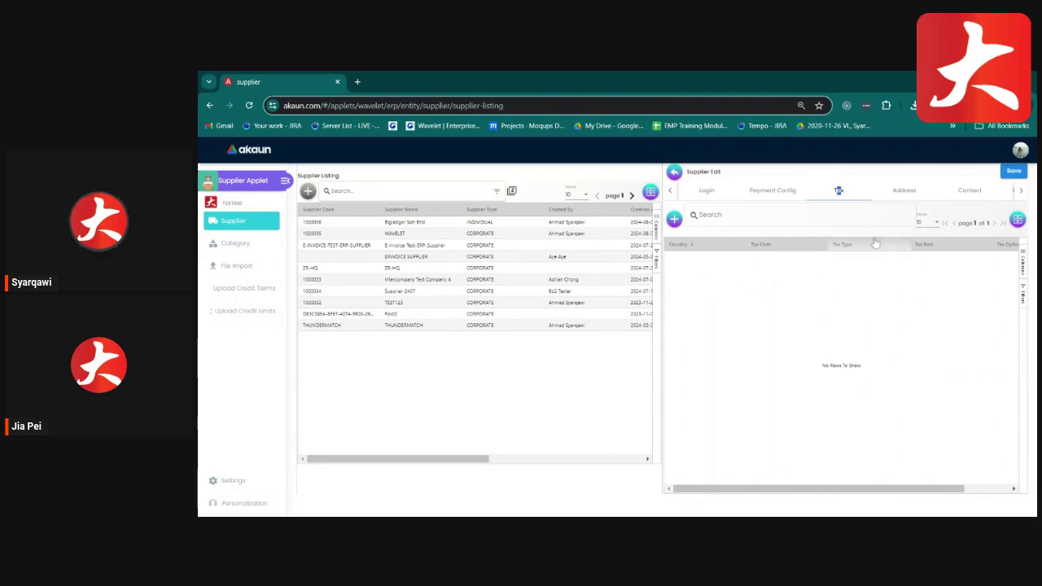
pyautogui.click(906, 192)
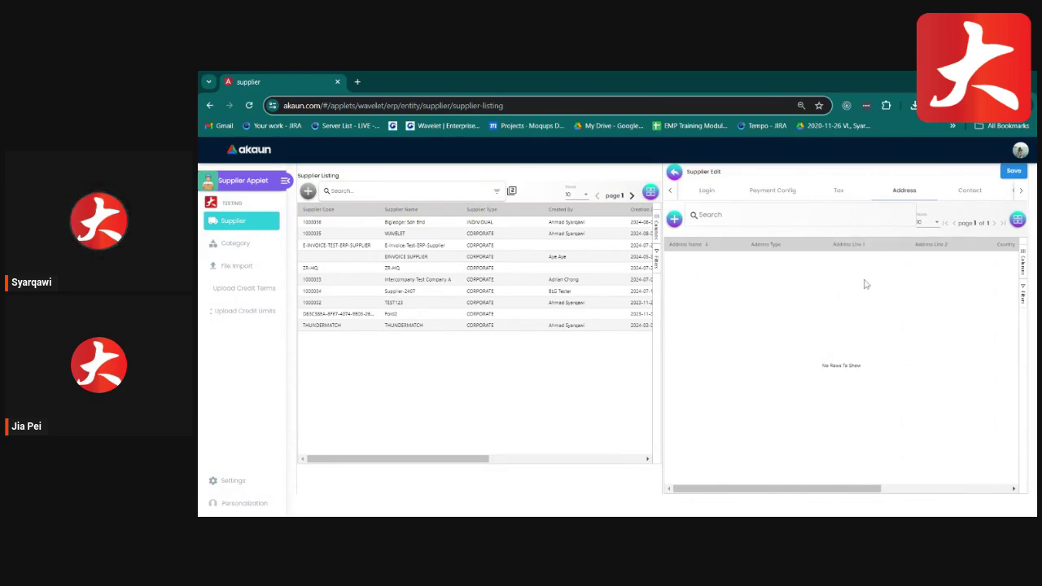
pyautogui.click(968, 192)
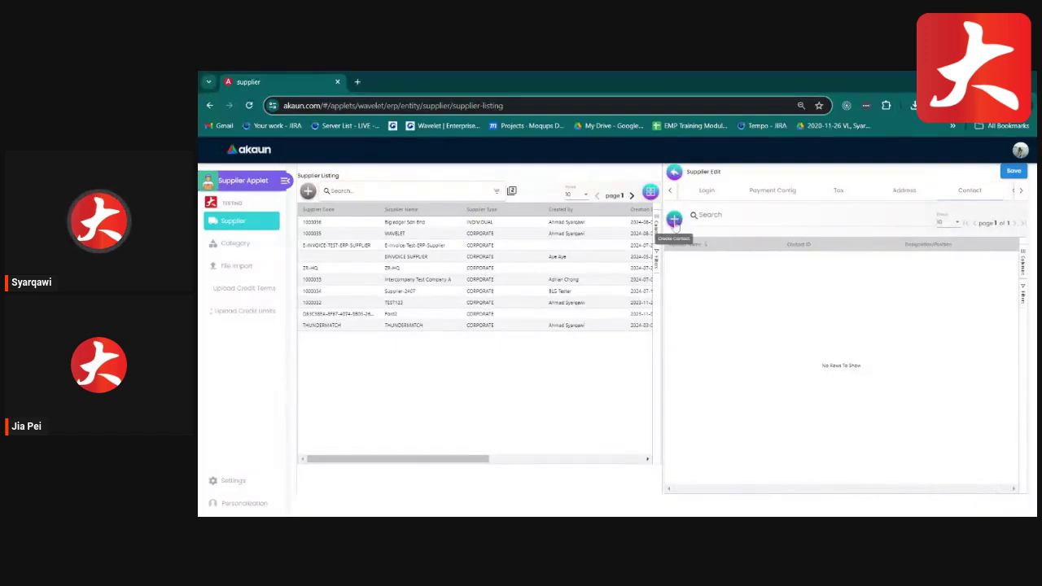
pyautogui.click(675, 219)
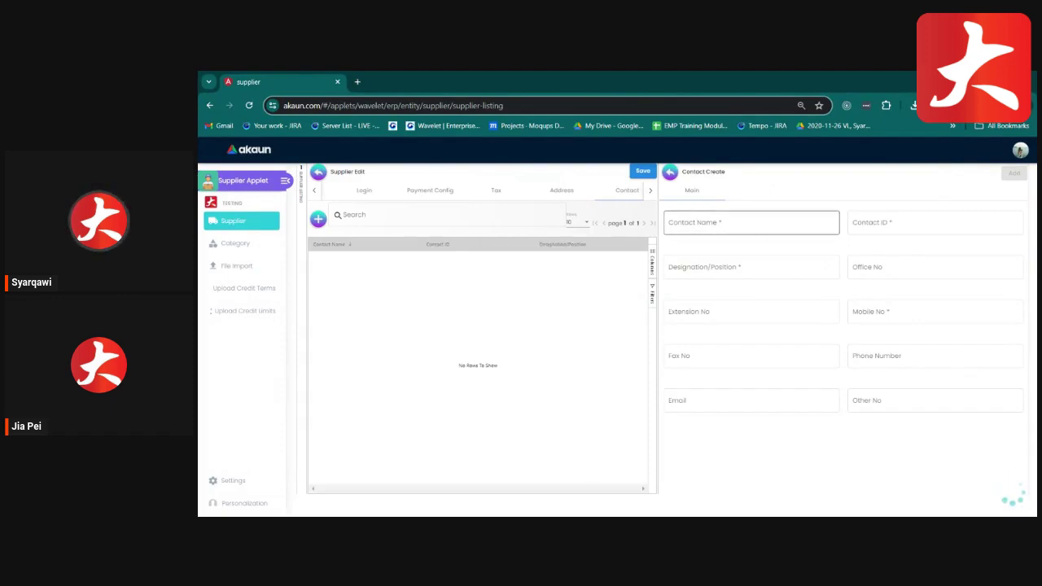
pyautogui.click(711, 224)
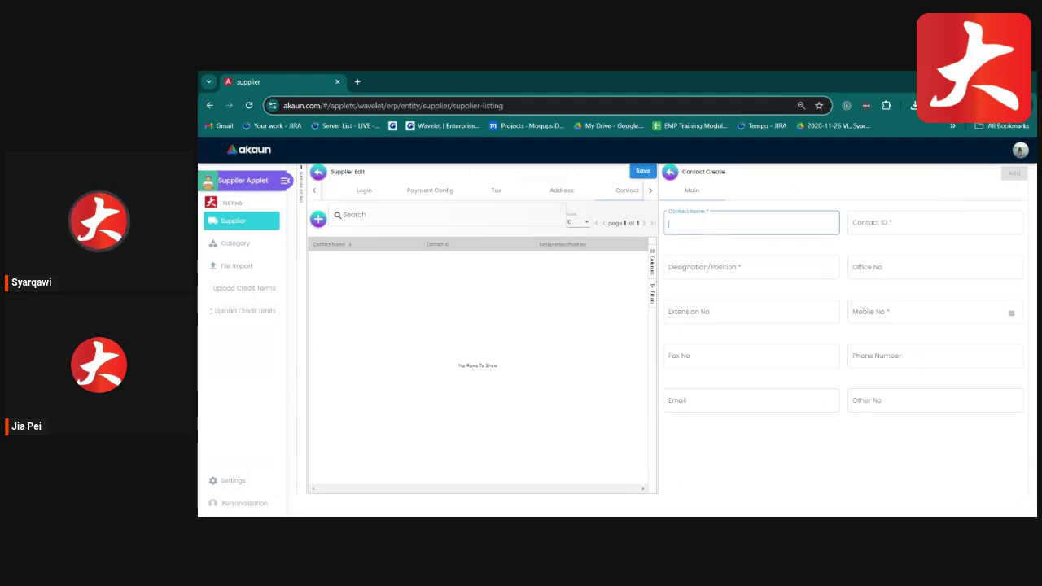
pyautogui.click(714, 261)
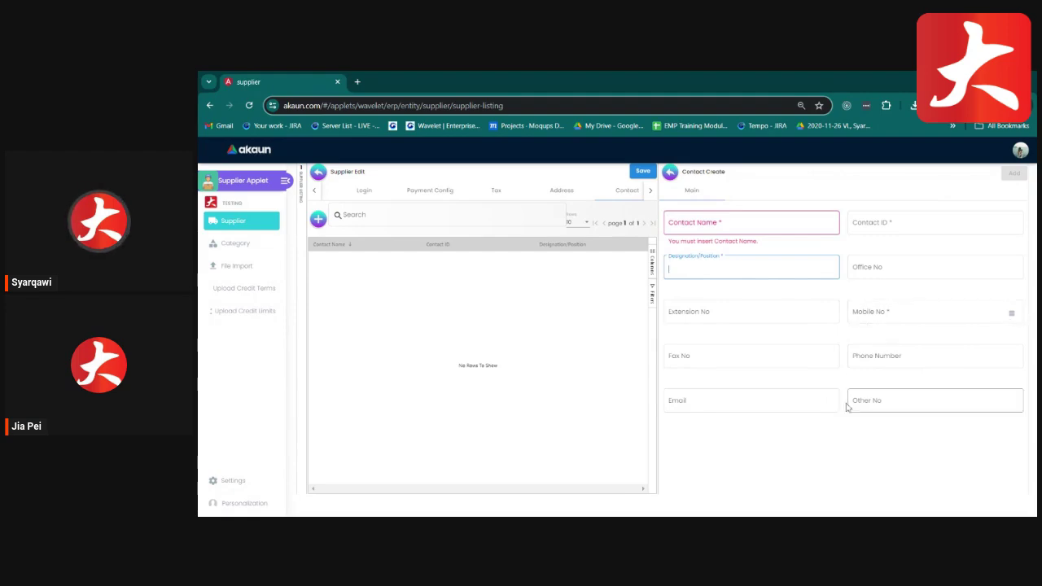
pyautogui.click(672, 173)
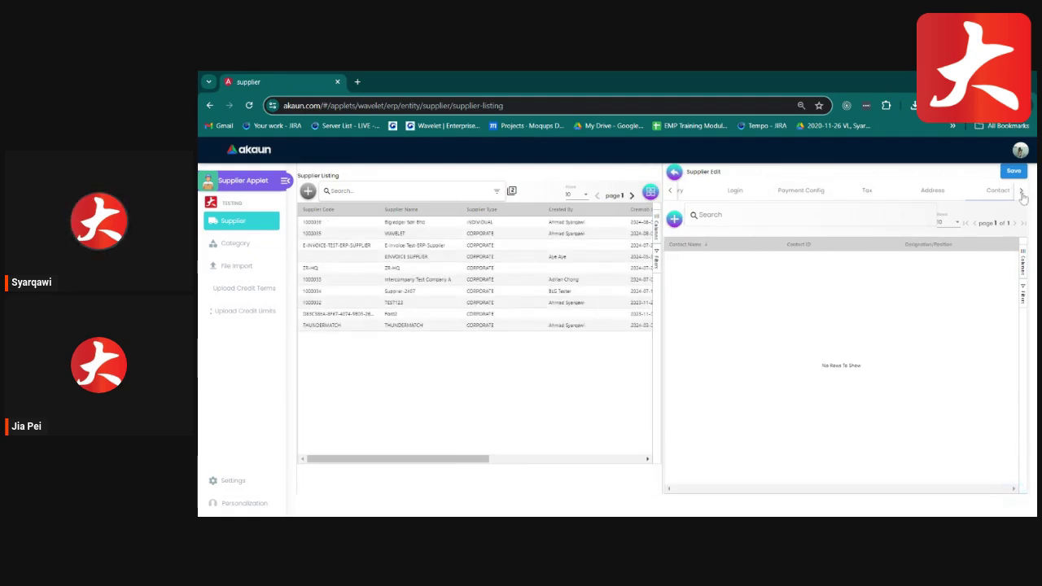
# Review Credit Term and Limit, opening Select Credit Terms and closing it without adding any.
pyautogui.click(1023, 194)
pyautogui.click(1022, 193)
pyautogui.click(1023, 194)
pyautogui.click(1023, 194)
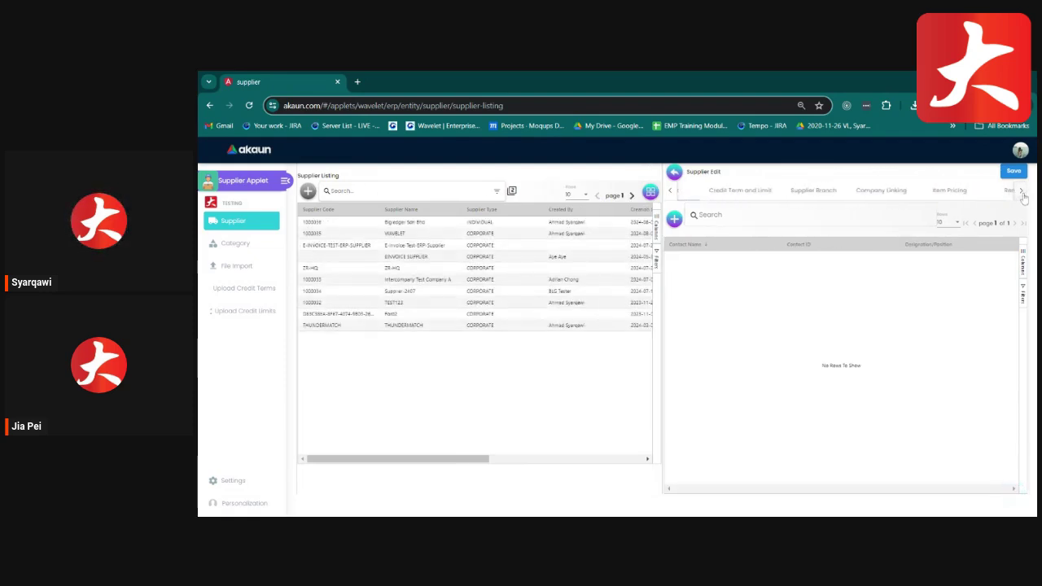
pyautogui.click(717, 193)
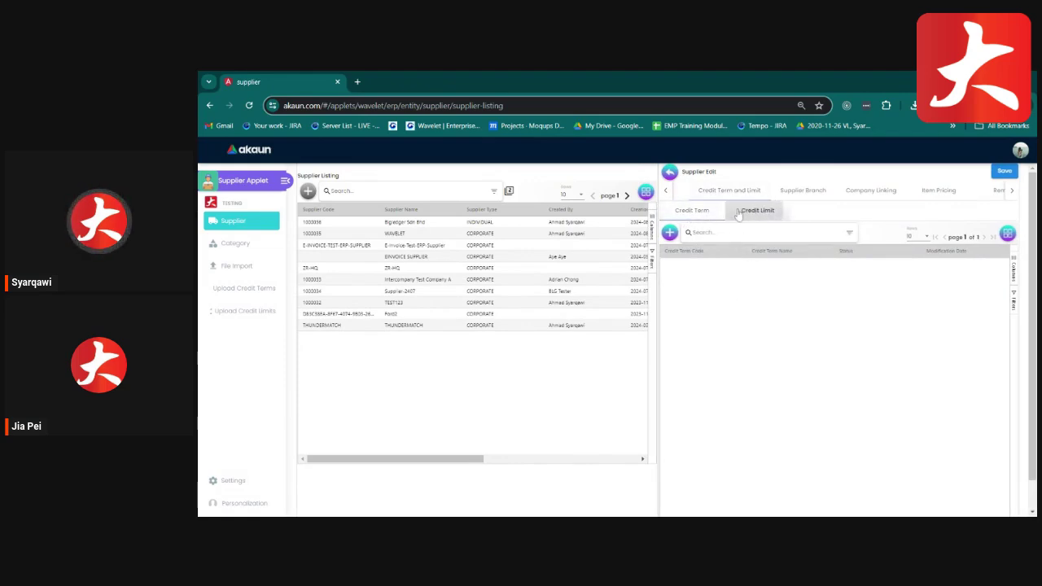
pyautogui.click(738, 212)
pyautogui.click(692, 210)
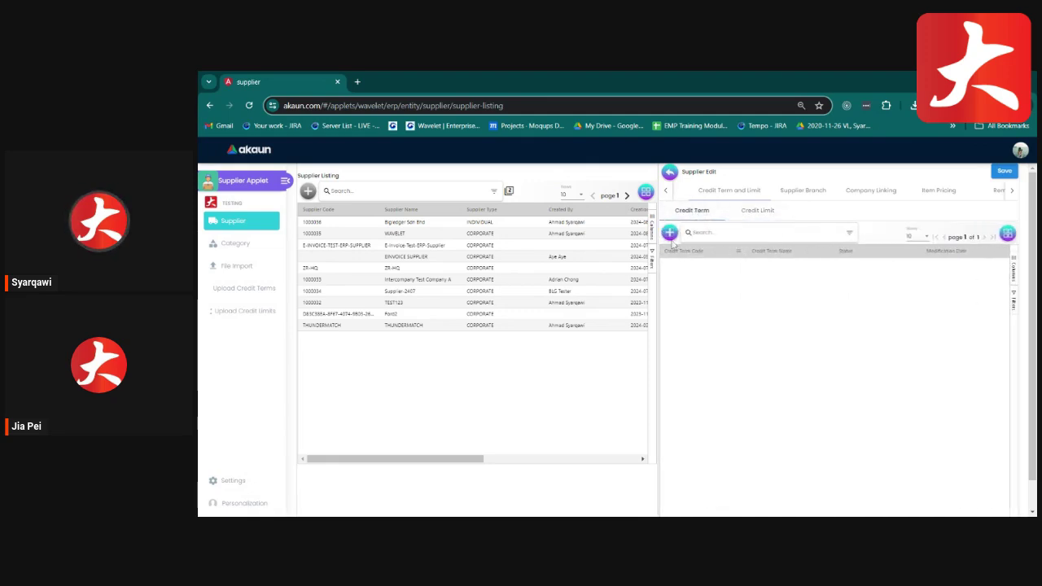
pyautogui.click(669, 233)
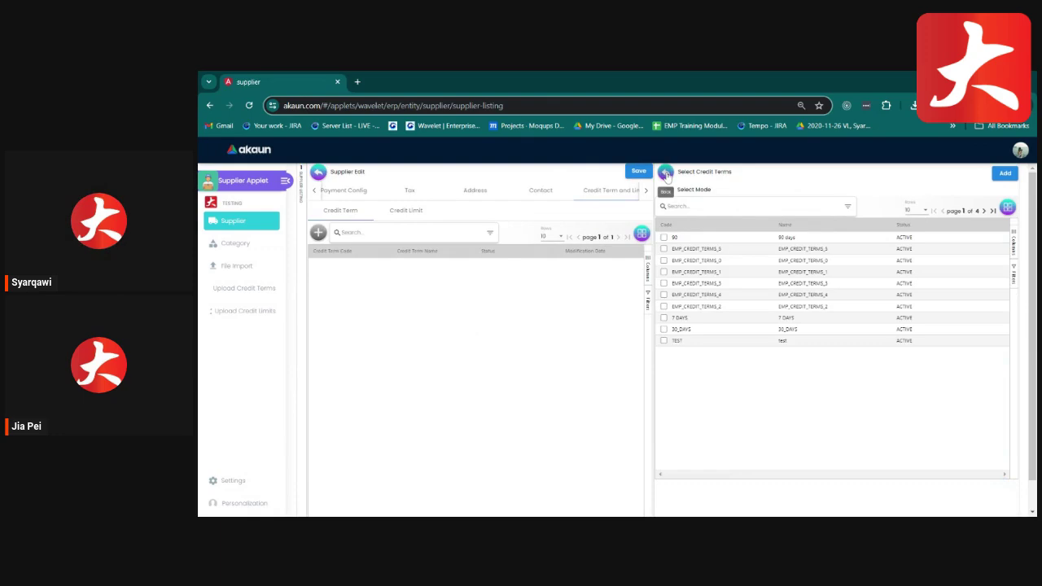
pyautogui.click(666, 174)
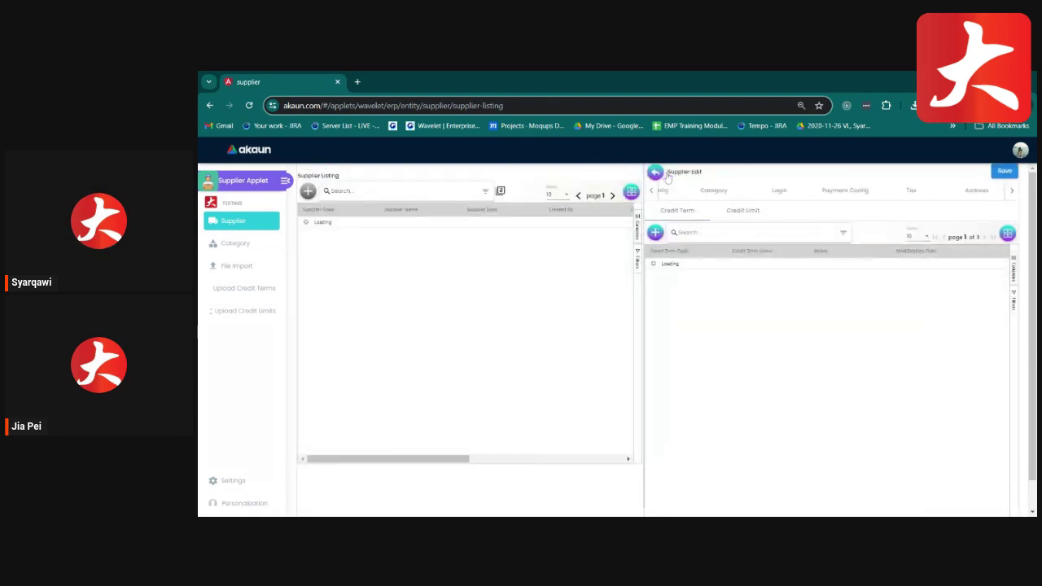
# Open the supplier's Supplier Branch section, which lists no branches.
pyautogui.click(1015, 192)
pyautogui.click(1014, 192)
pyautogui.click(1014, 192)
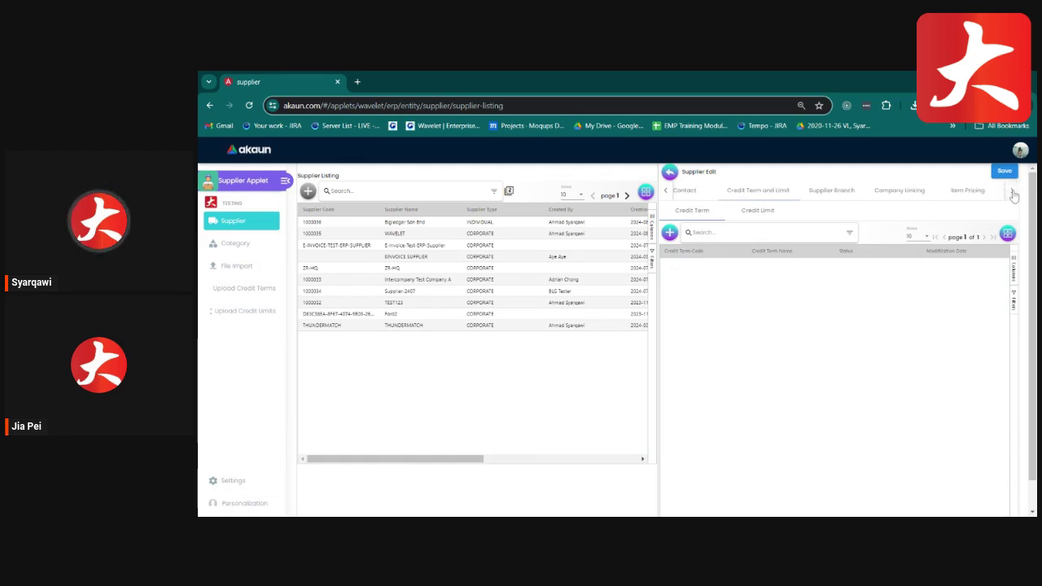
pyautogui.click(1014, 192)
pyautogui.click(720, 190)
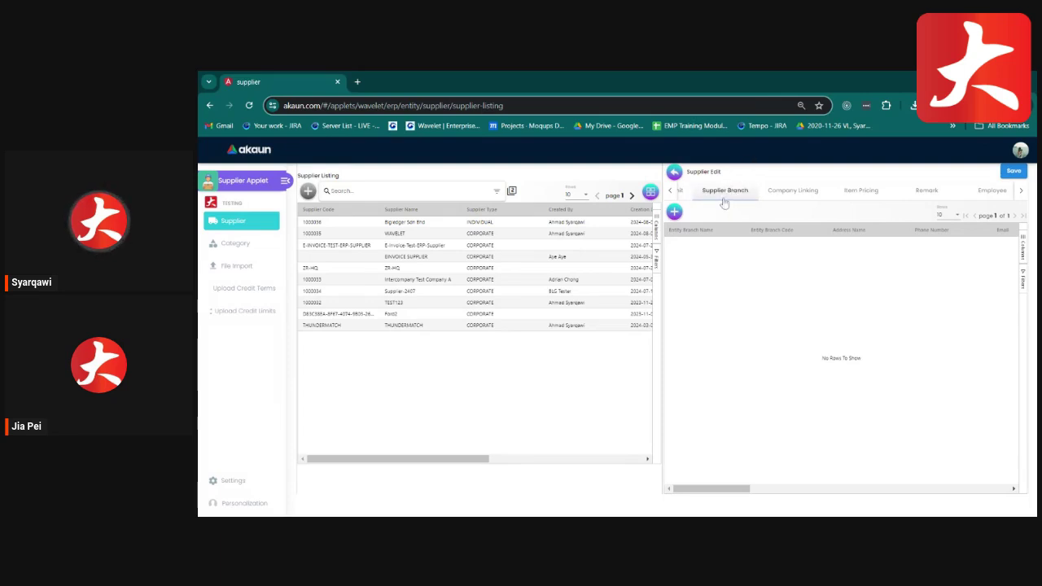
# Open Bigledger Sdn Bhd's Company Linking tab to see its empty linked-company list.
pyautogui.click(788, 191)
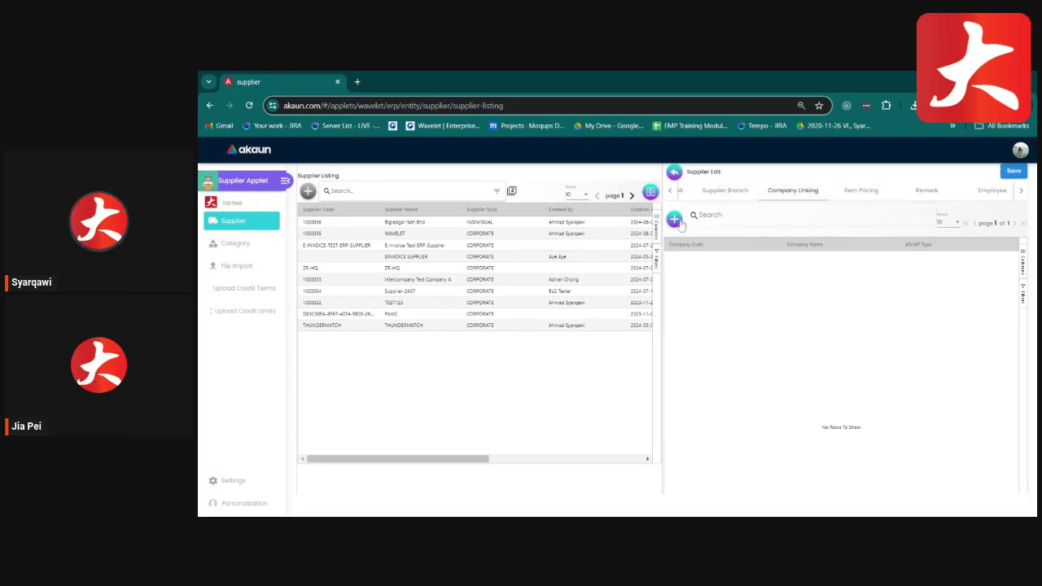
# Add a company link to 2NDSKIN for the supplier.
pyautogui.click(675, 220)
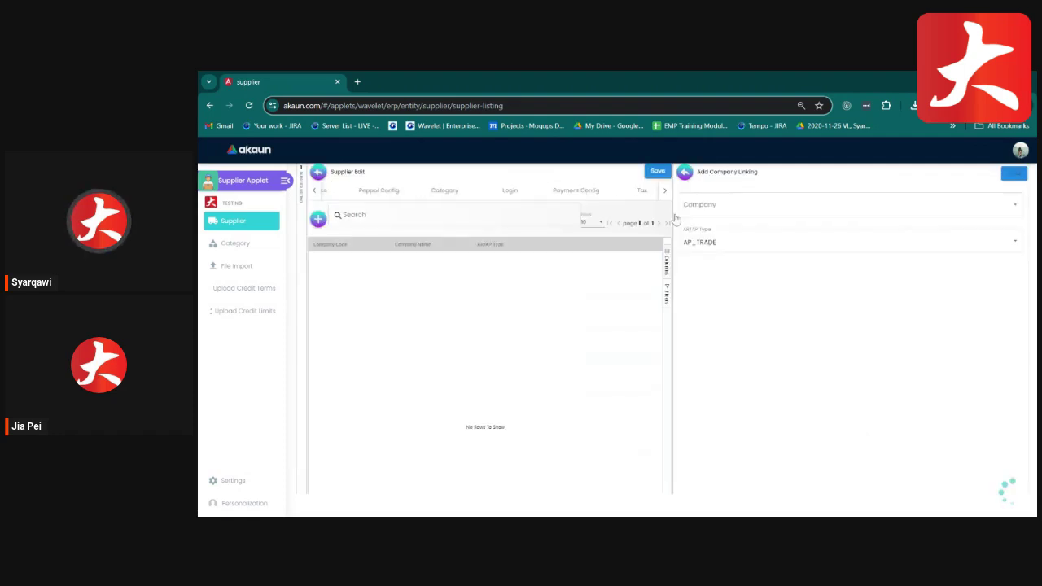
pyautogui.click(728, 209)
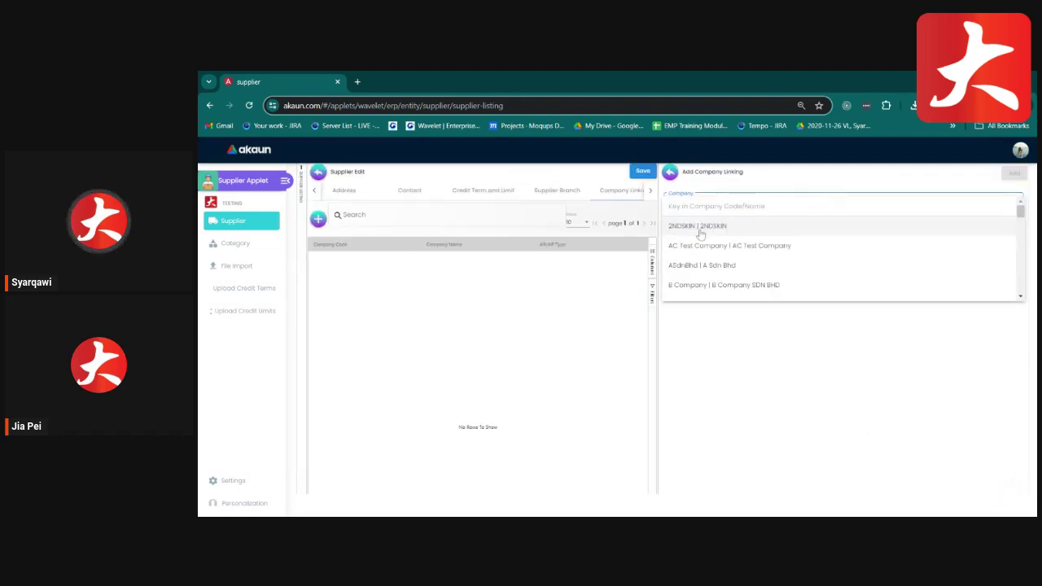
pyautogui.click(699, 228)
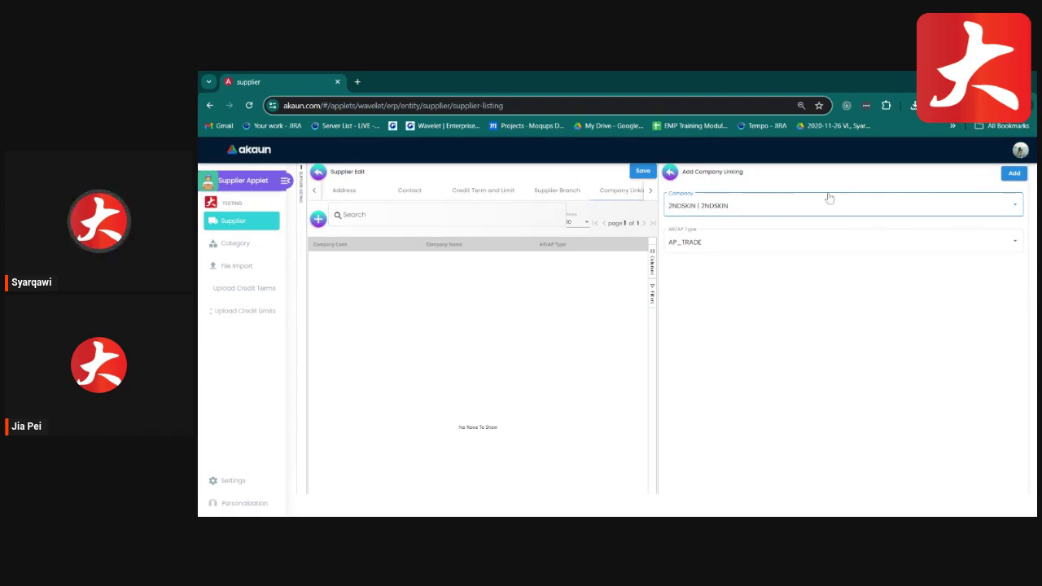
pyautogui.click(1004, 177)
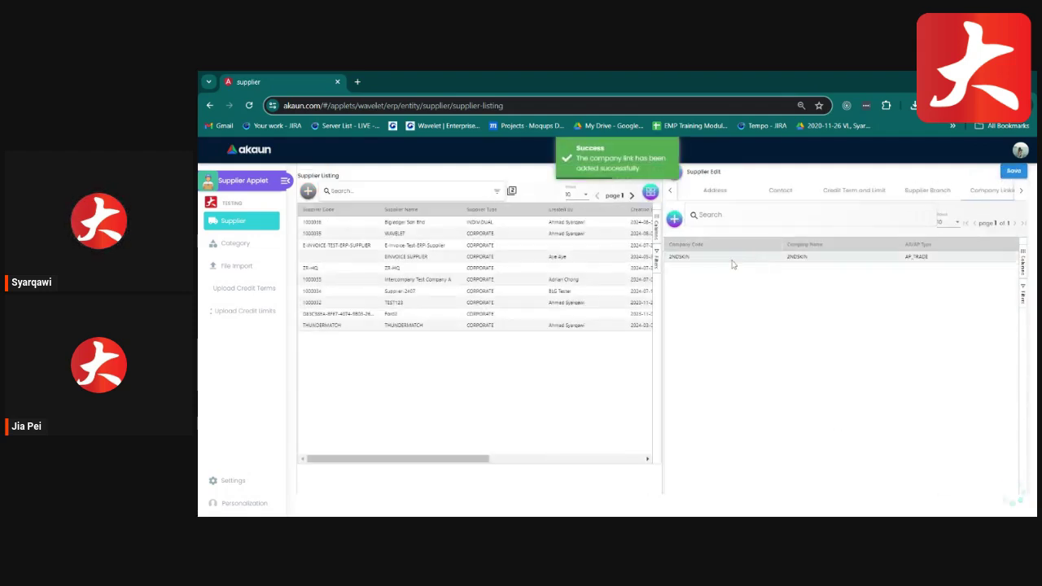
# Inspect the 2NDSKIN link's Credit Terms and Credit Limits tabs, then close its details.
pyautogui.click(731, 259)
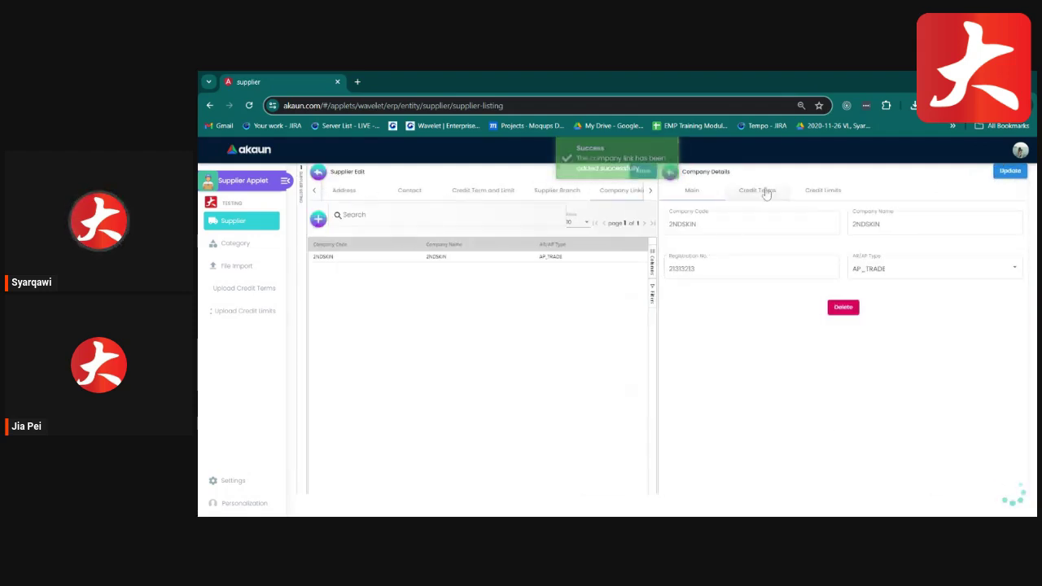
pyautogui.click(757, 191)
pyautogui.click(820, 190)
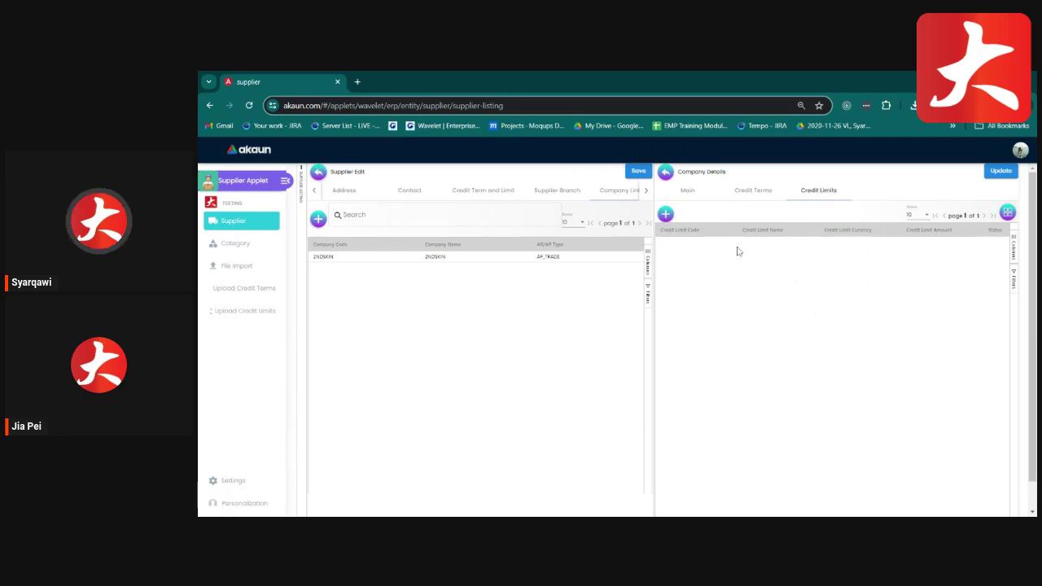
pyautogui.click(666, 173)
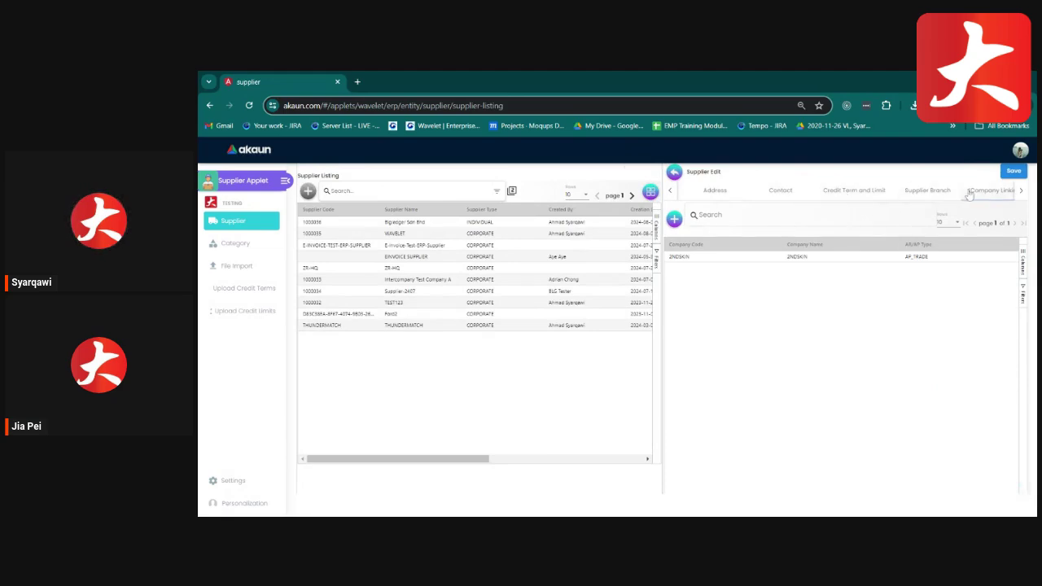
# Open the supplier's empty Item Pricing list and start a new item price.
pyautogui.click(1021, 192)
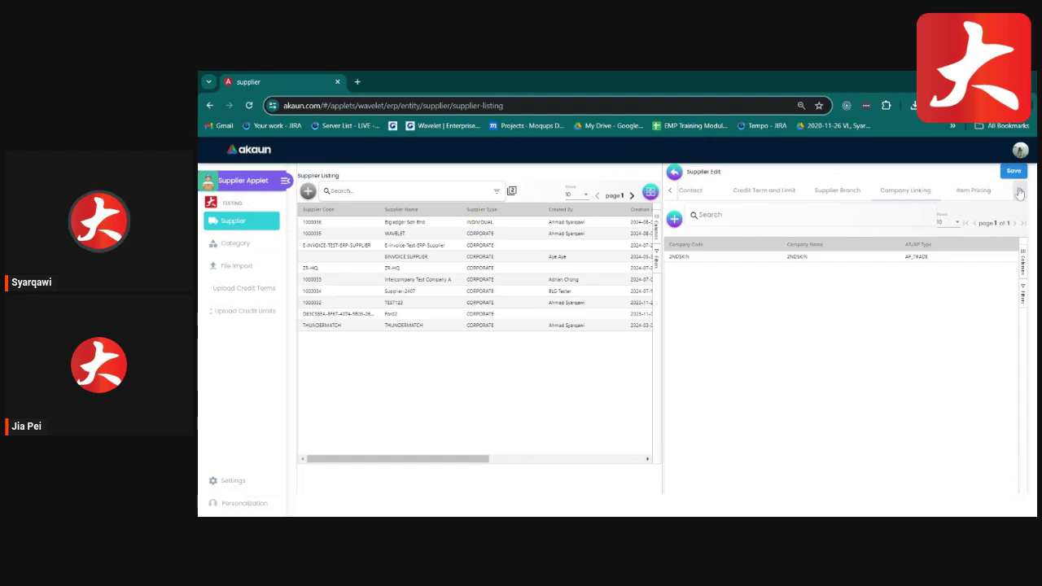
pyautogui.click(946, 191)
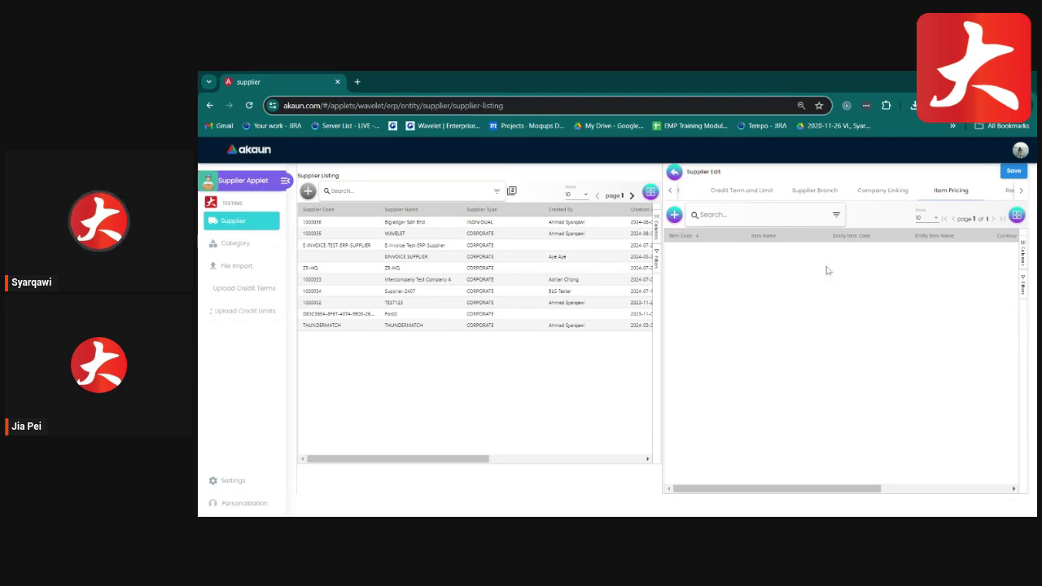
pyautogui.click(675, 215)
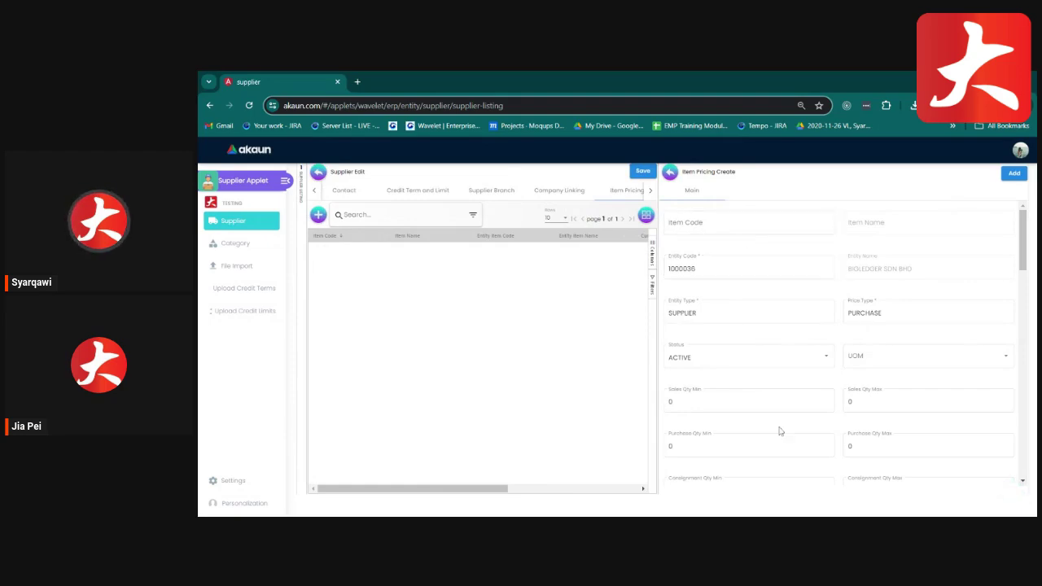
# Review the Item Pricing Create form from Sales Qty Min downward, then close it without adding.
pyautogui.click(671, 401)
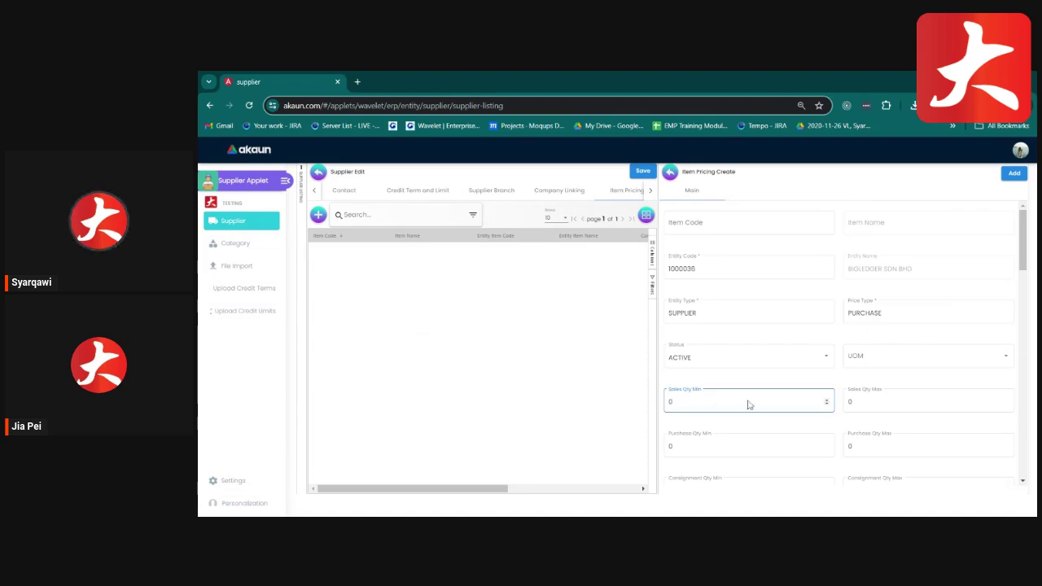
pyautogui.scroll(-3, 886, 442)
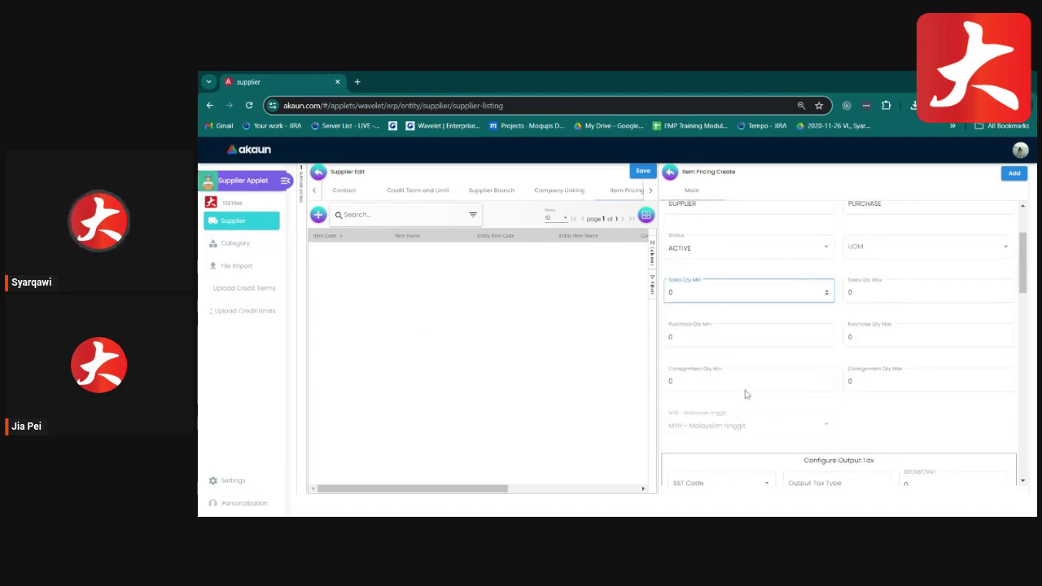
pyautogui.scroll(-3, 869, 413)
pyautogui.scroll(-2, 795, 380)
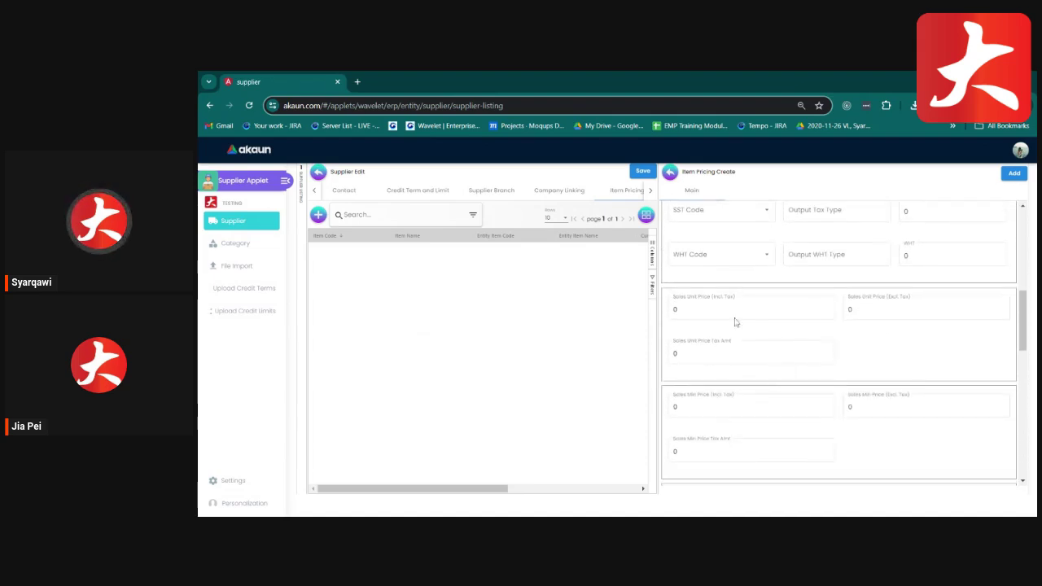
pyautogui.scroll(-4, 901, 370)
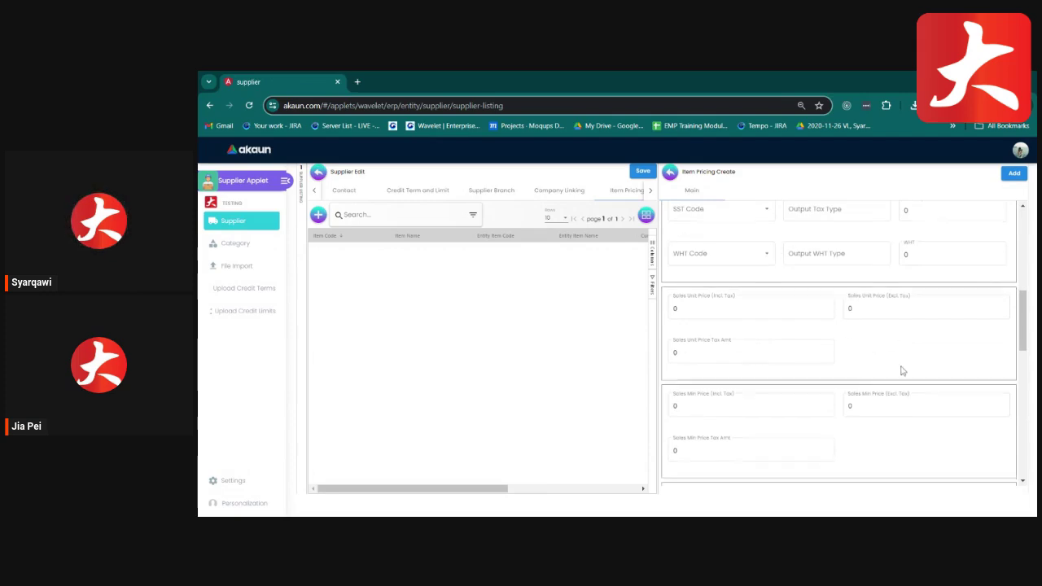
pyautogui.click(669, 171)
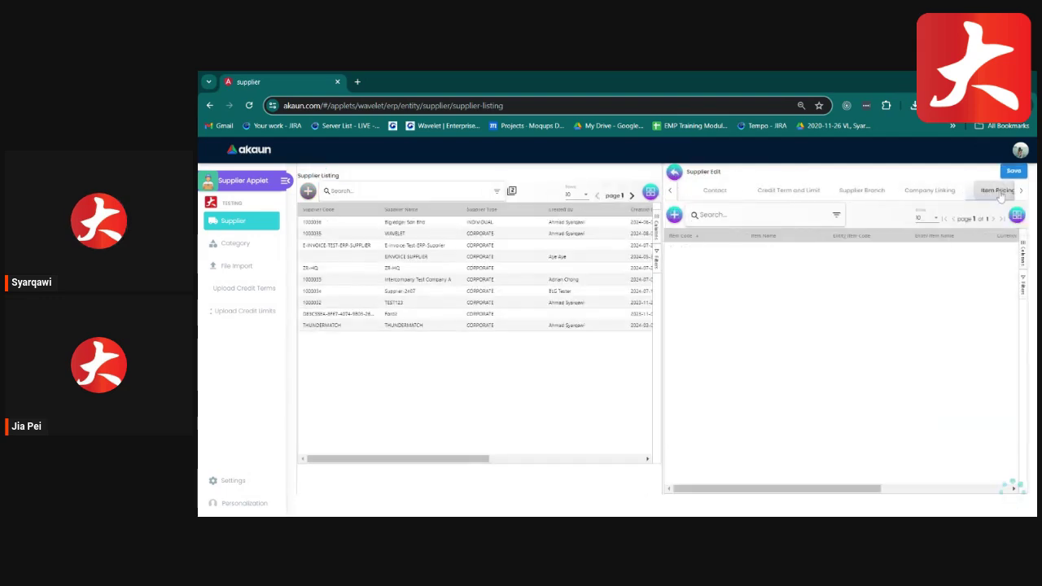
# Open Bigledger Sdn Bhd's Remark tab and show the editor's extra formatting options.
pyautogui.click(1027, 192)
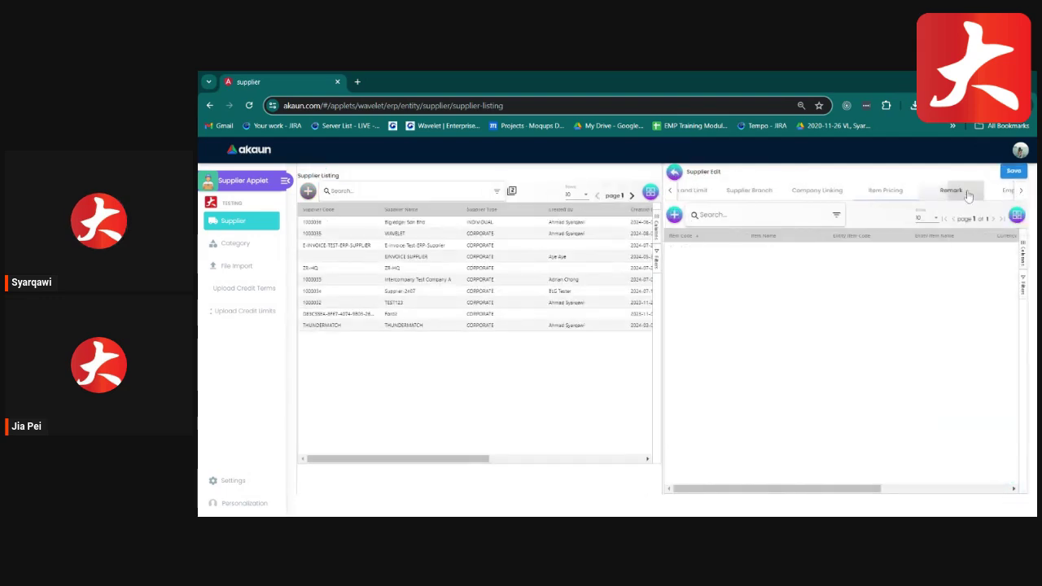
pyautogui.click(951, 190)
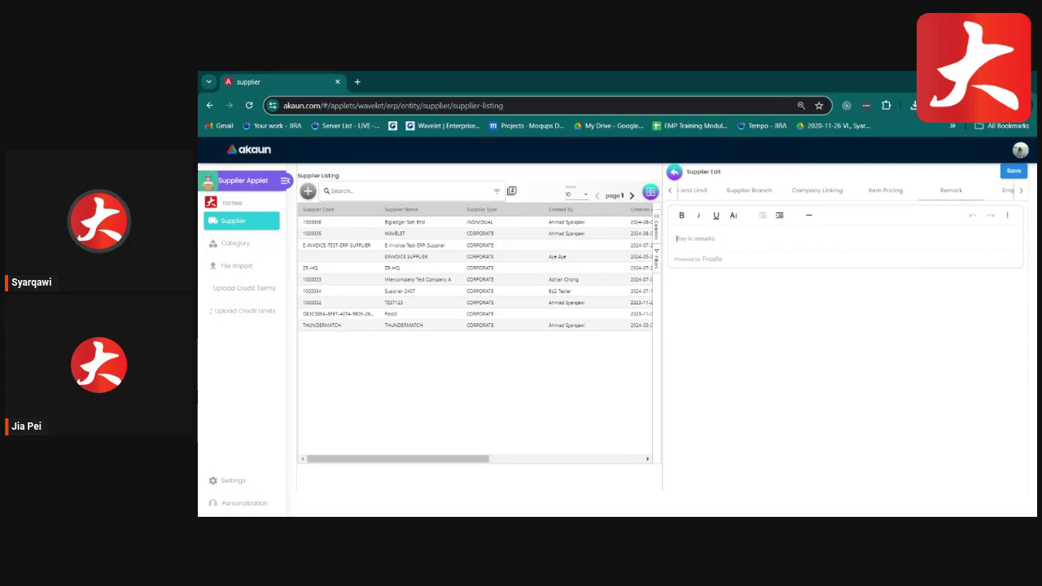
pyautogui.click(1007, 217)
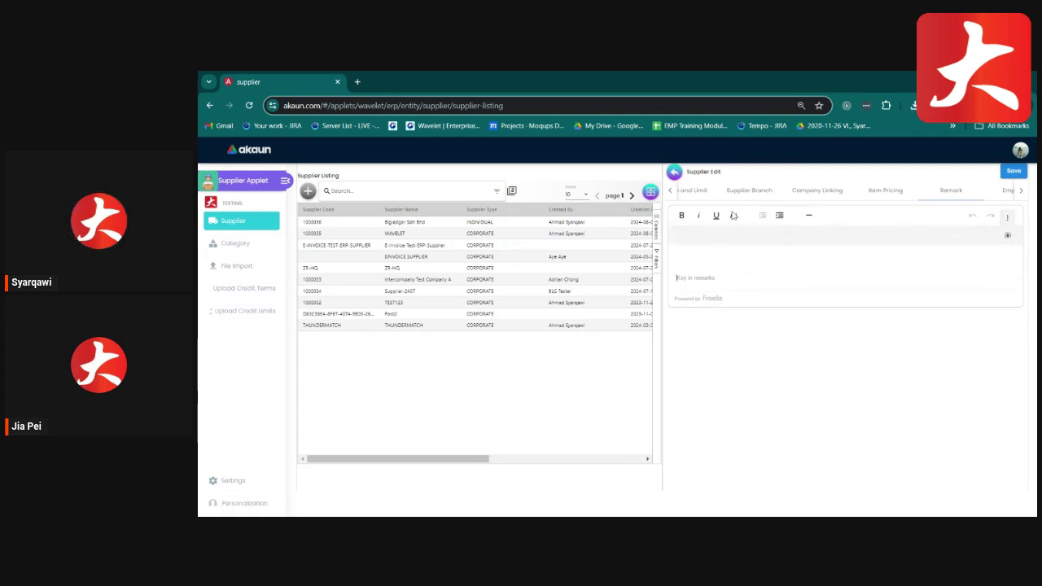
# Link the first listed employee to Bigledger Sdn Bhd, then open its Documents section.
pyautogui.click(1008, 192)
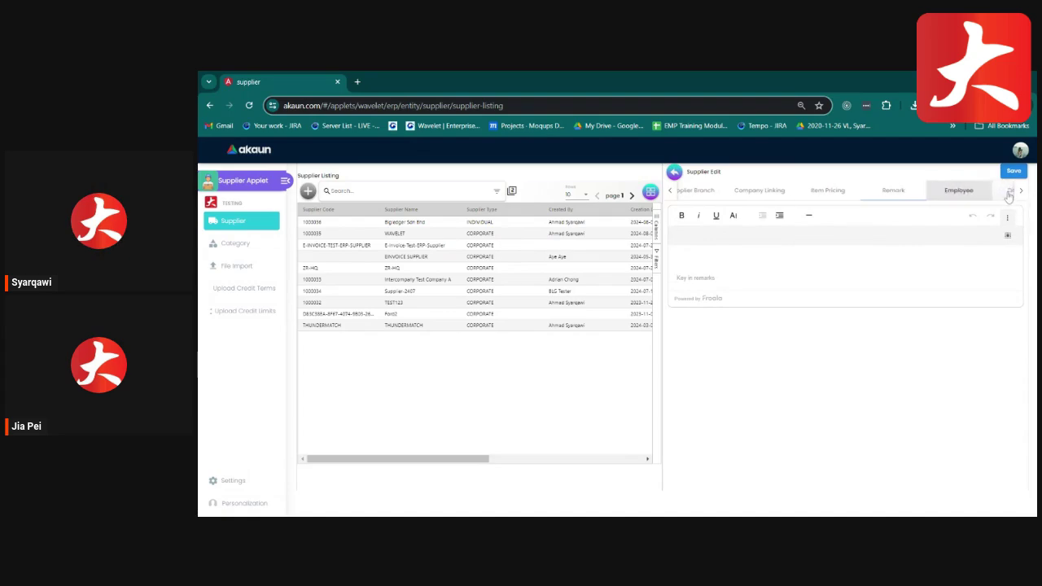
pyautogui.click(949, 194)
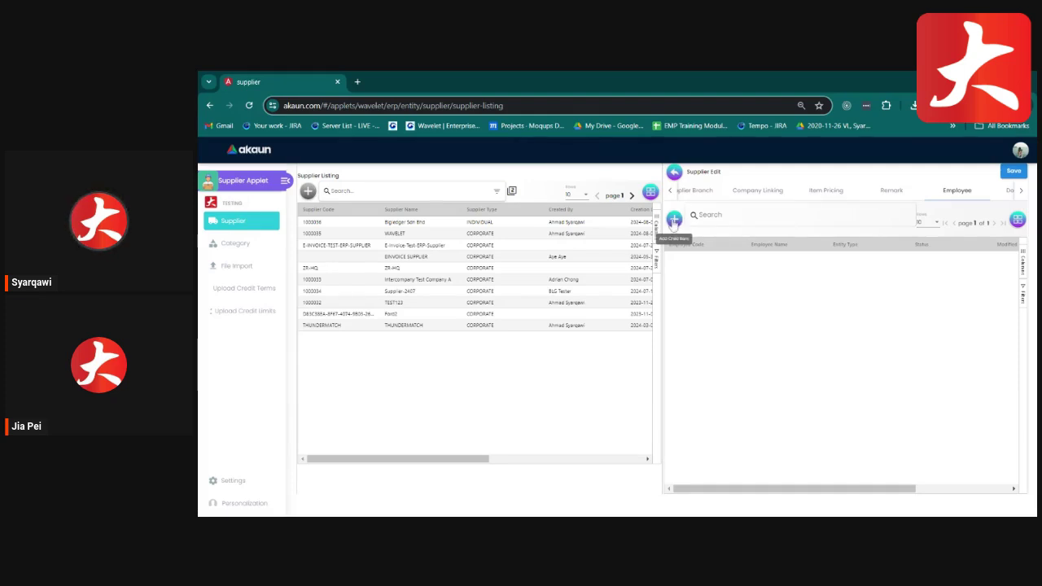
pyautogui.click(679, 221)
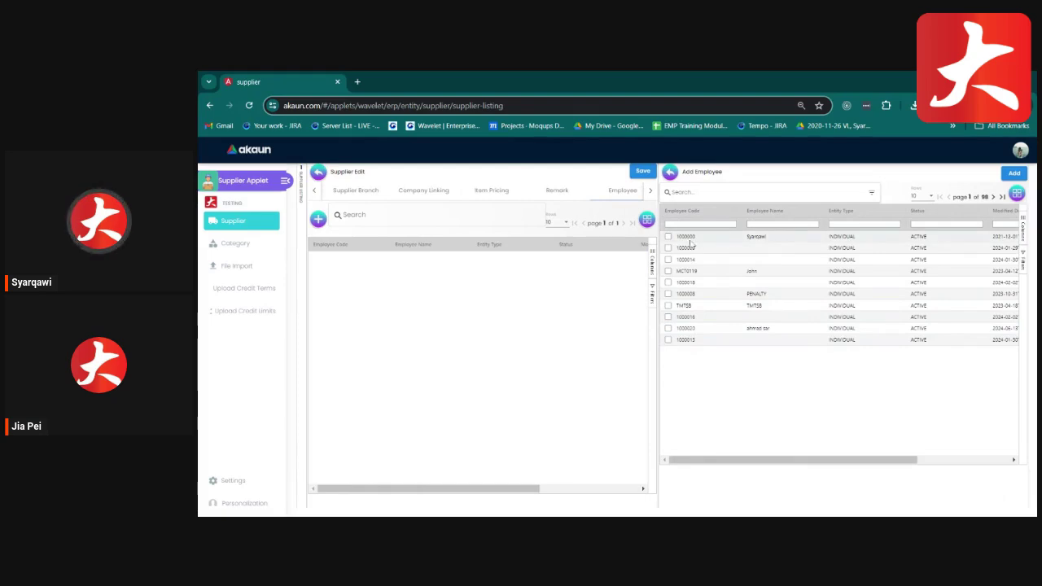
pyautogui.click(671, 238)
pyautogui.click(1014, 175)
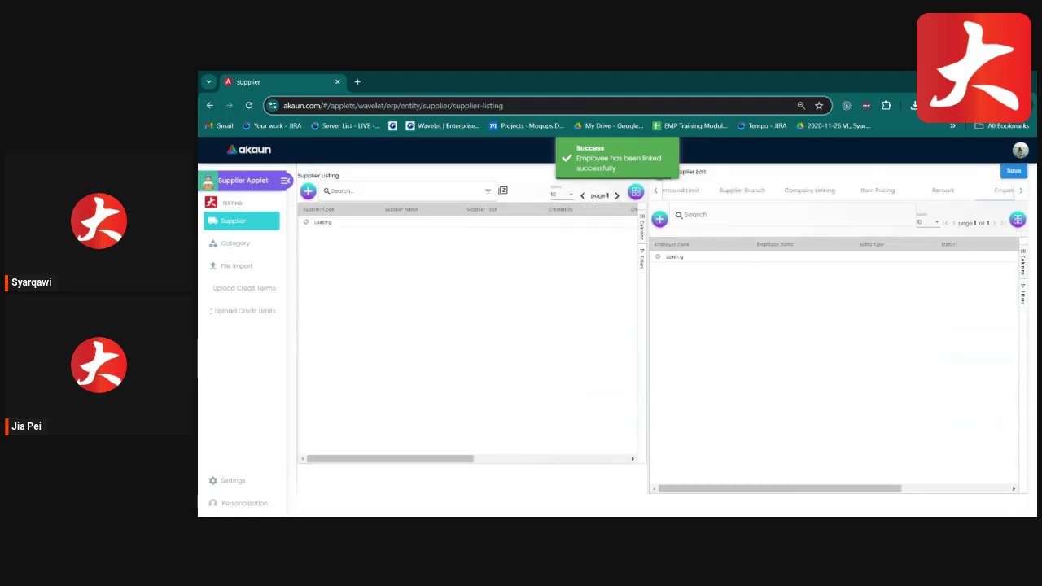
pyautogui.click(1021, 192)
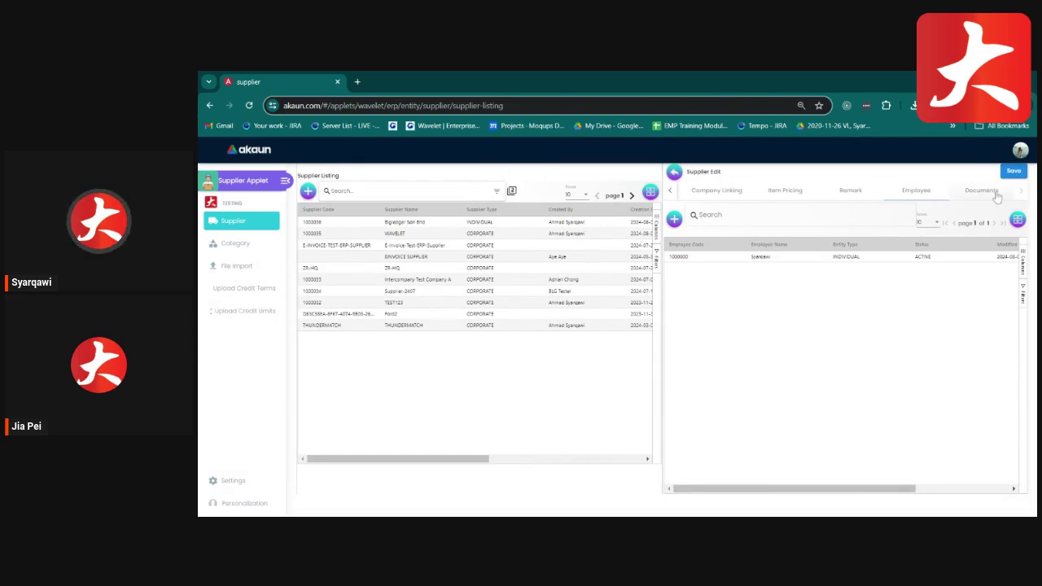
pyautogui.click(981, 190)
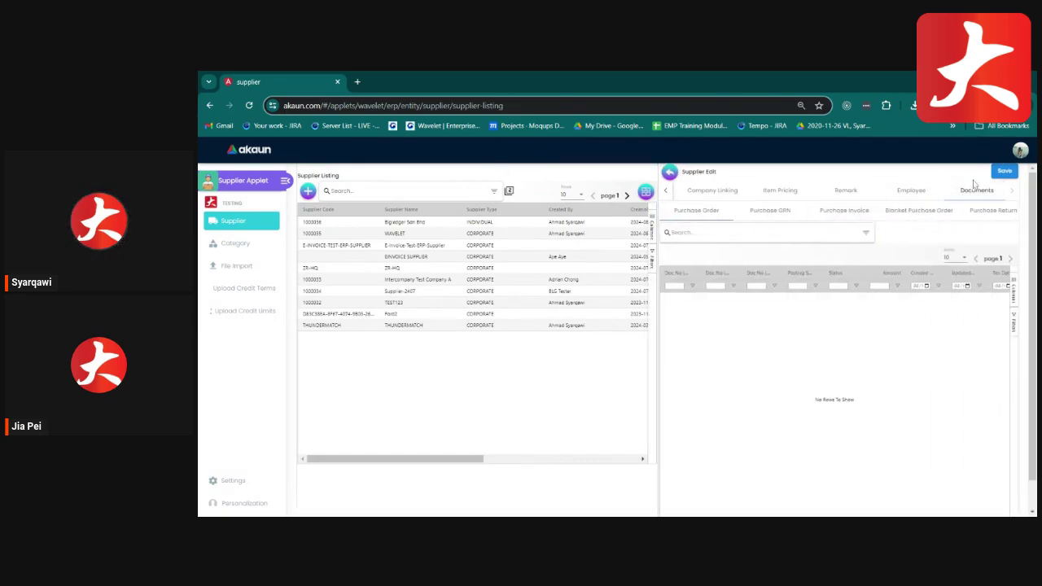
# Switch between the supplier's Purchase Order, Purchase GRN and Purchase Invoice document lists.
pyautogui.click(769, 220)
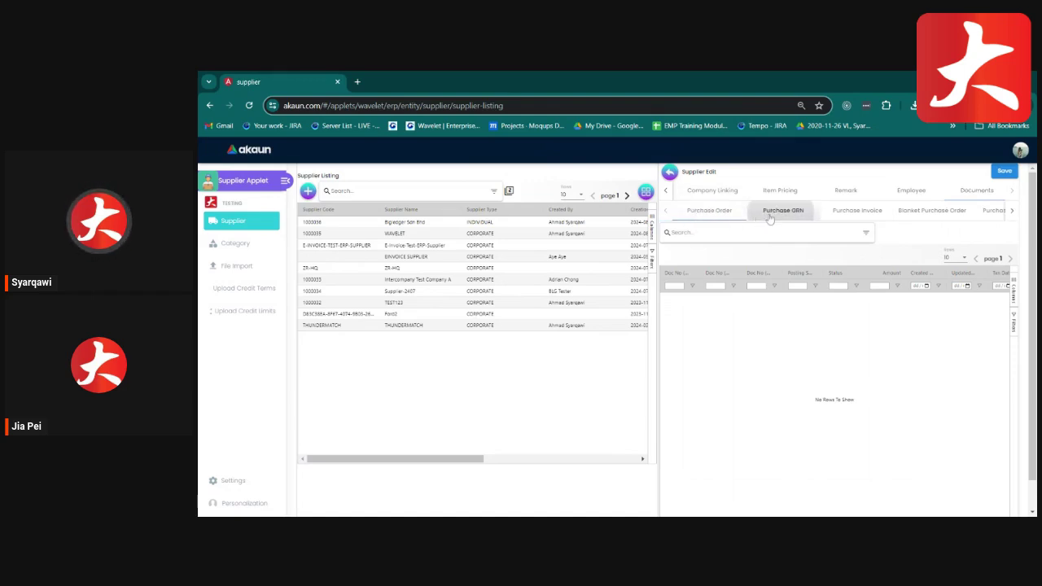
pyautogui.click(856, 213)
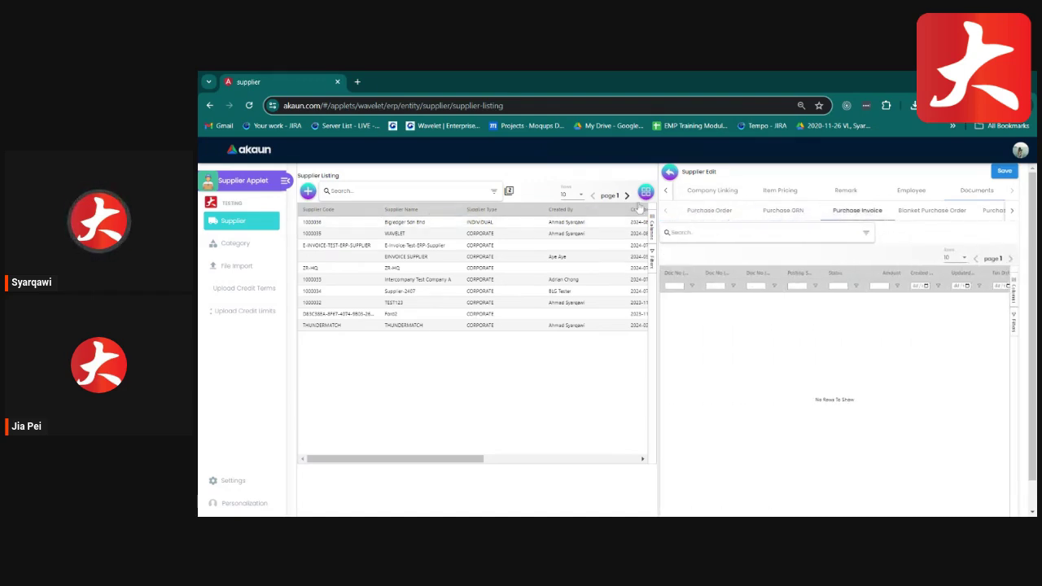
pyautogui.click(697, 213)
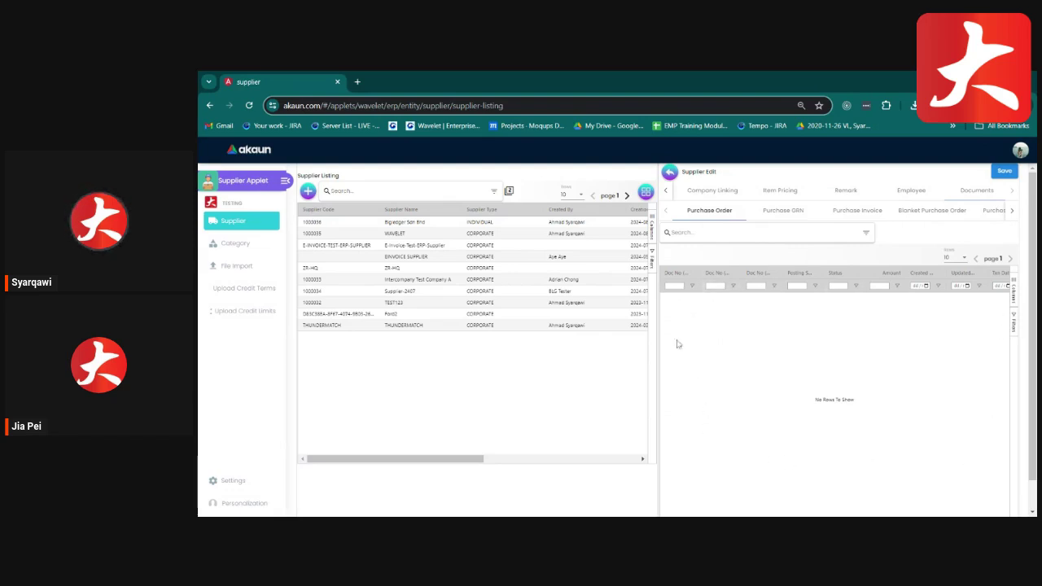
pyautogui.click(783, 210)
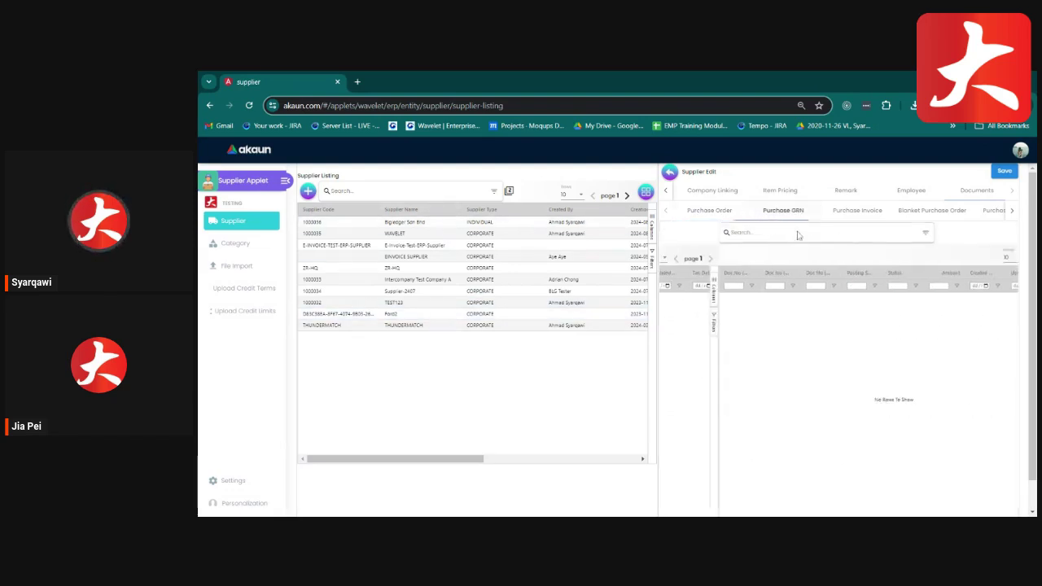
pyautogui.click(861, 210)
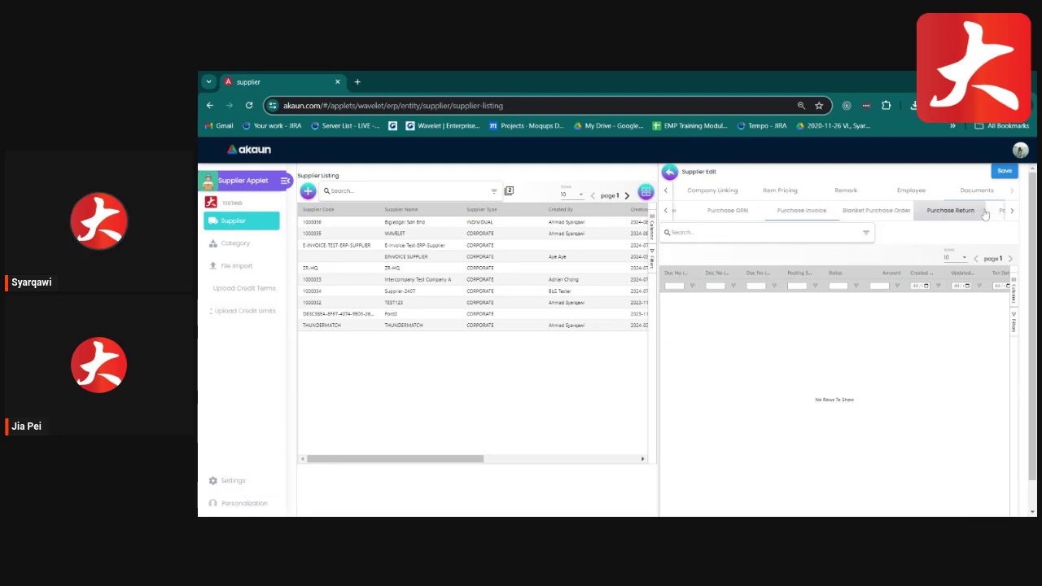
# View the Purchase Return, Payment Voucher, Debit Note, Credit Note, Requisition and Quotation lists.
pyautogui.click(985, 212)
pyautogui.click(987, 212)
pyautogui.click(989, 211)
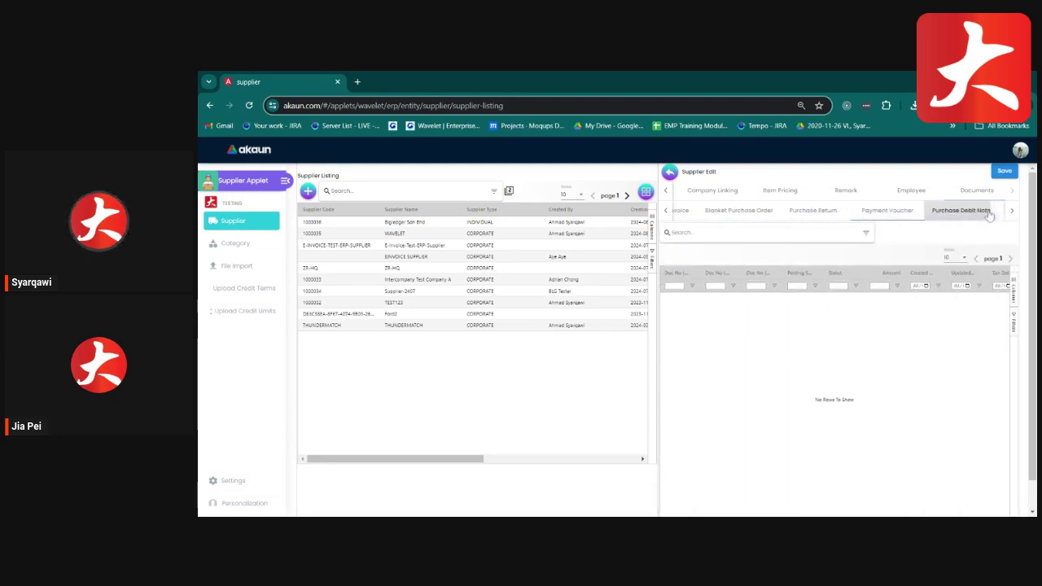
pyautogui.click(990, 212)
pyautogui.click(993, 211)
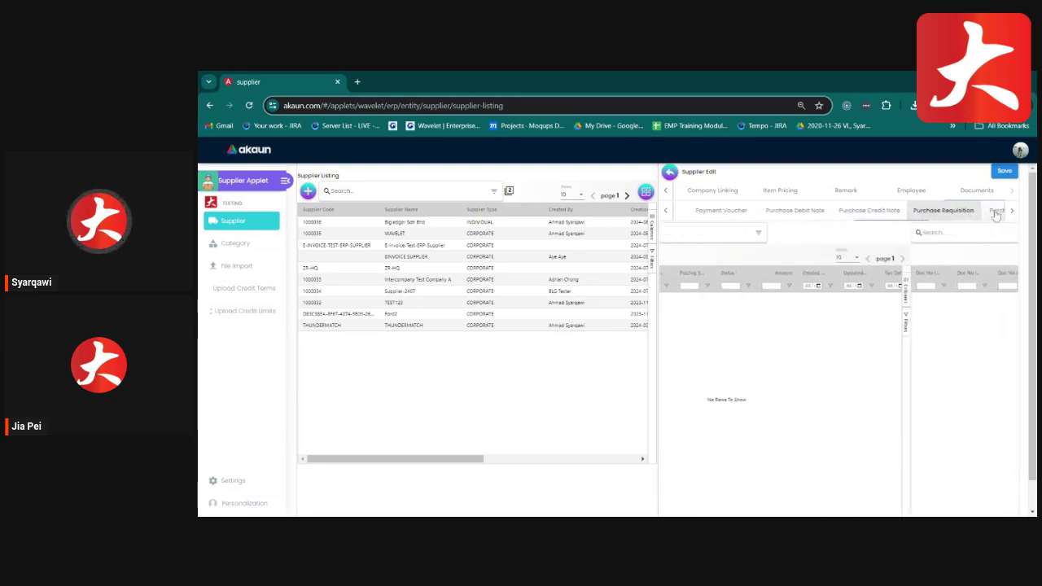
pyautogui.click(994, 211)
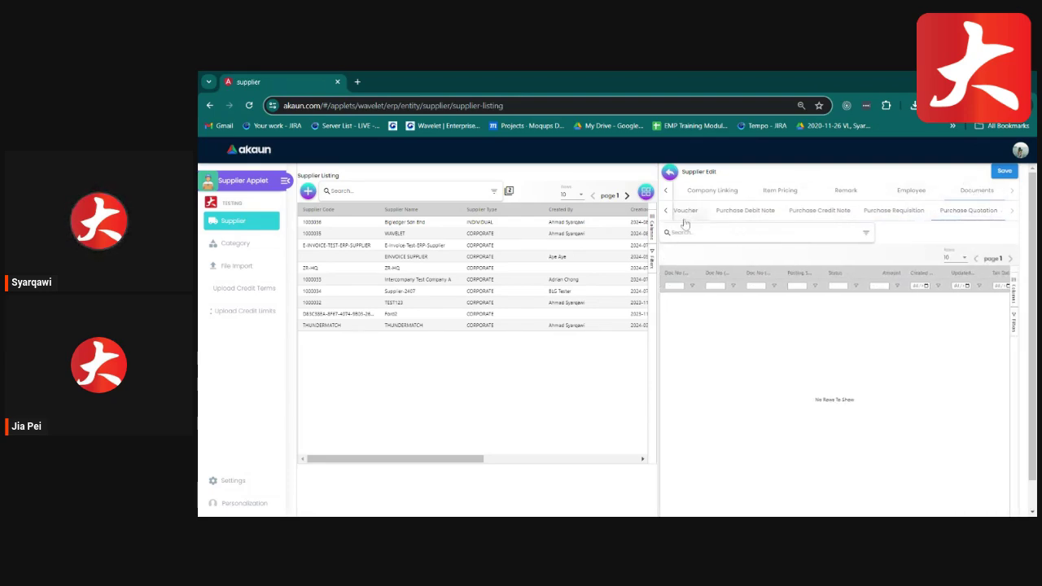
pyautogui.click(666, 192)
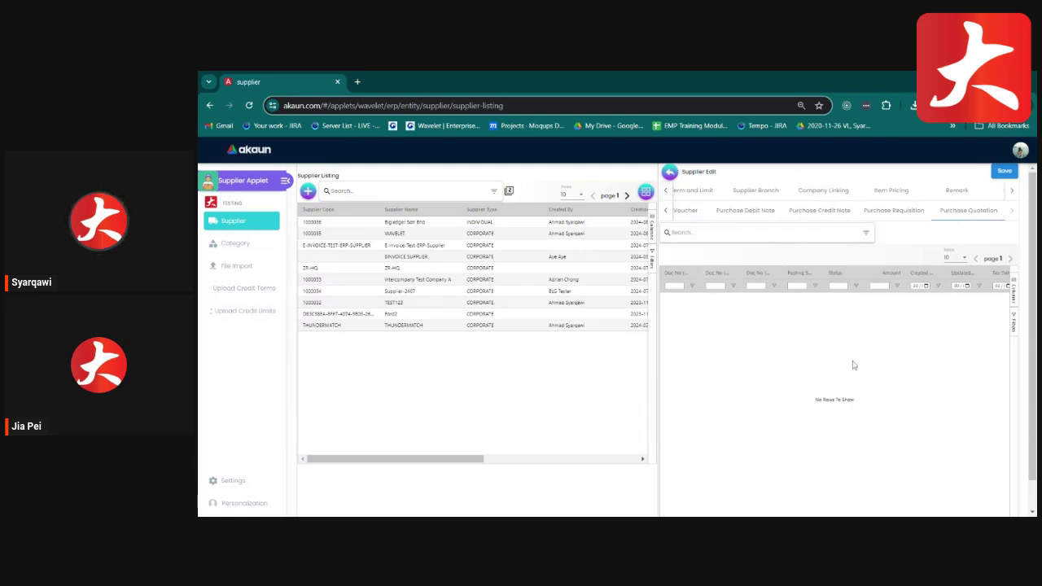
# Save Bigledger Sdn Bhd's changes, then check the listing's Export menu without exporting.
pyautogui.click(1001, 174)
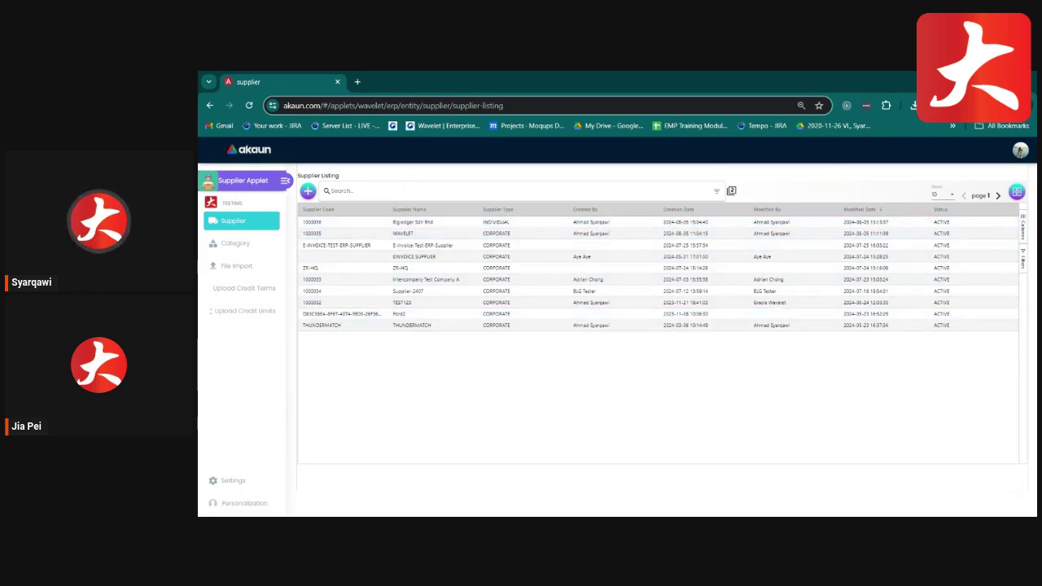
pyautogui.rightClick(703, 259)
pyautogui.moveTo(759, 314)
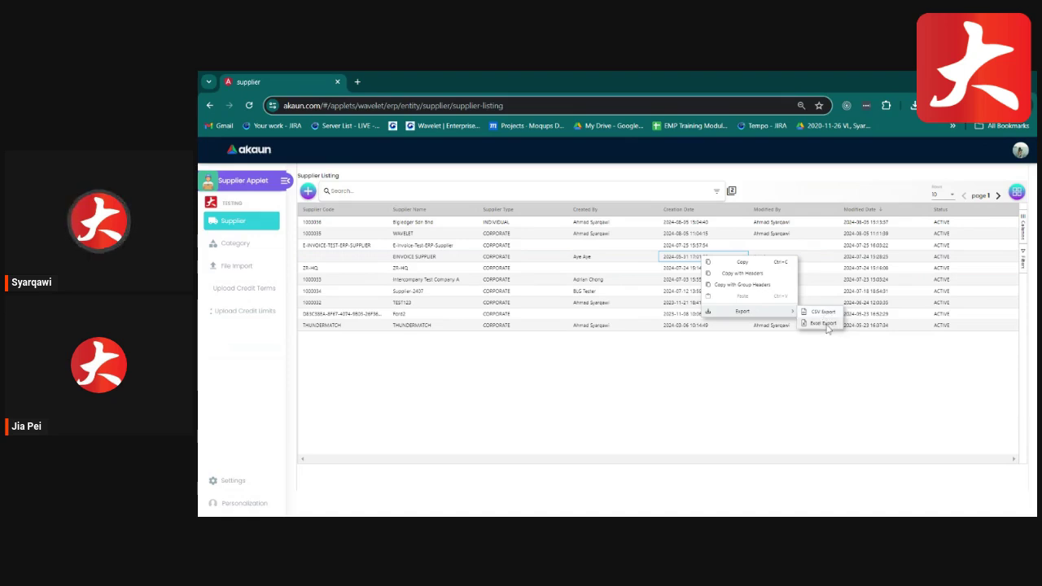
pyautogui.click(771, 374)
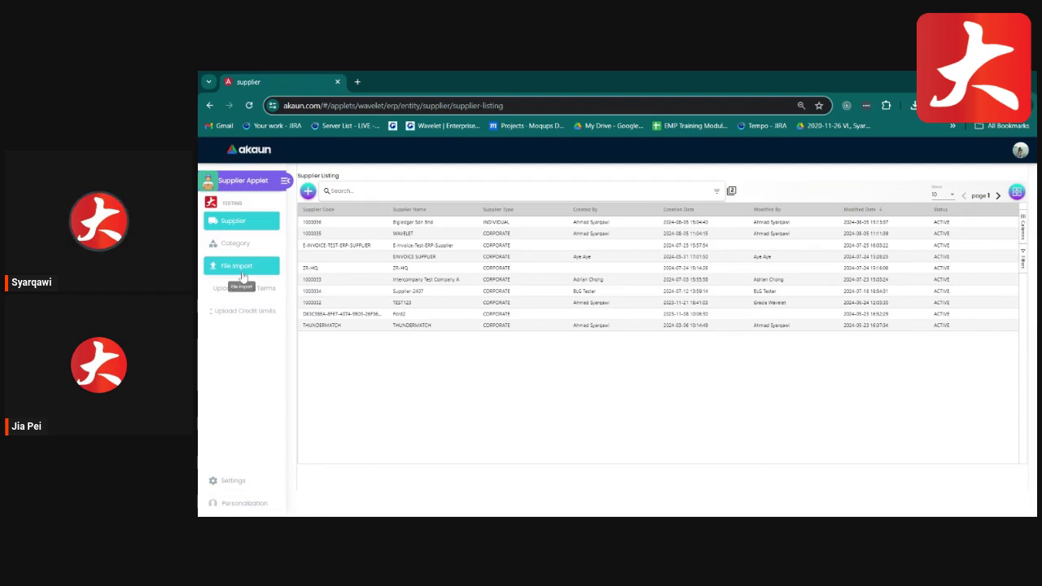
# Go to the supplier File Import Listing and open a new Import File Create form.
pyautogui.click(241, 275)
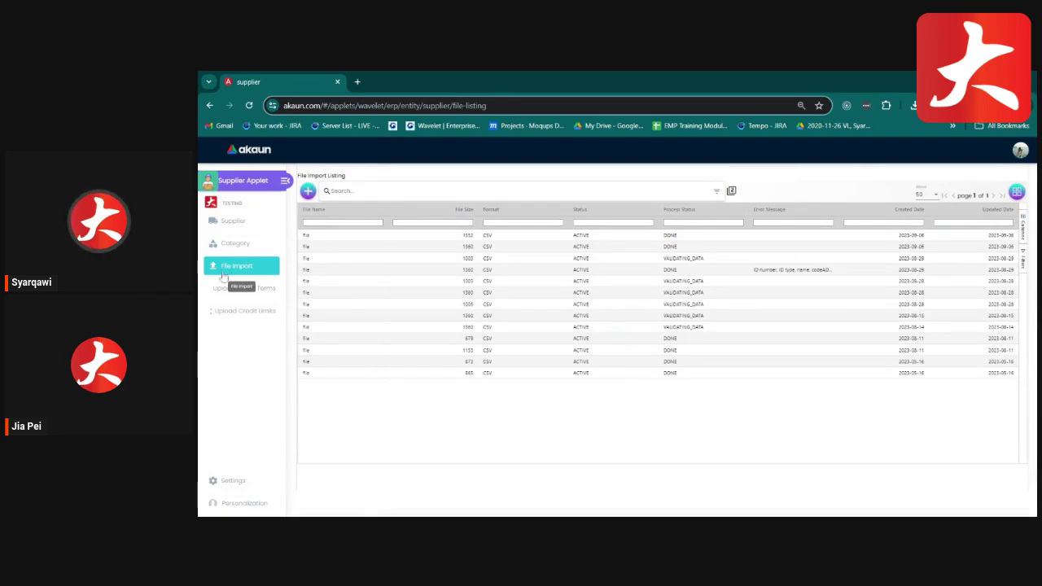
pyautogui.click(307, 192)
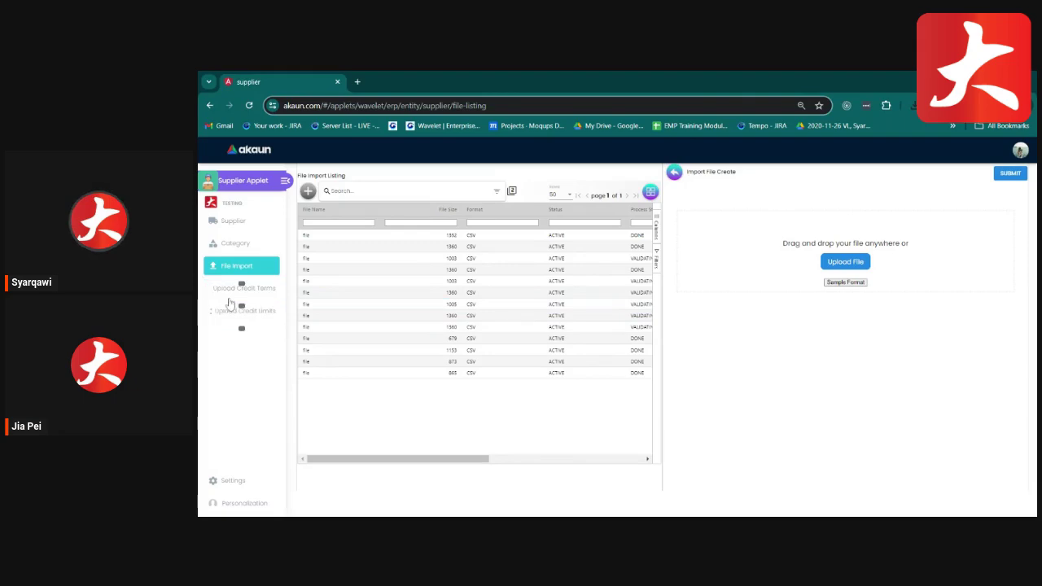
# View the Upload Credit Terms and Upload Credit Limits listings, then open Supplier Applet Settings.
pyautogui.click(228, 295)
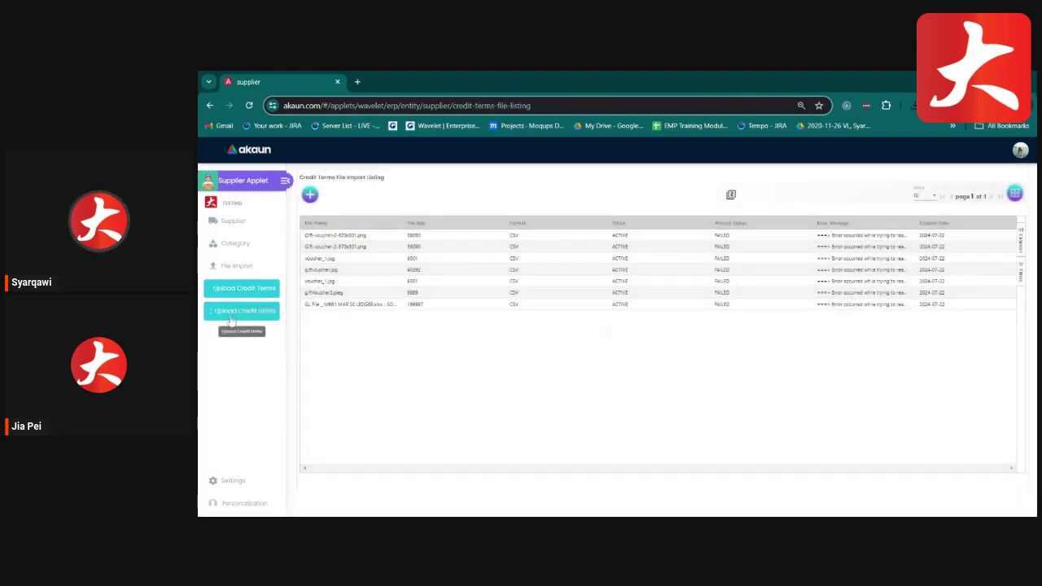
pyautogui.click(230, 316)
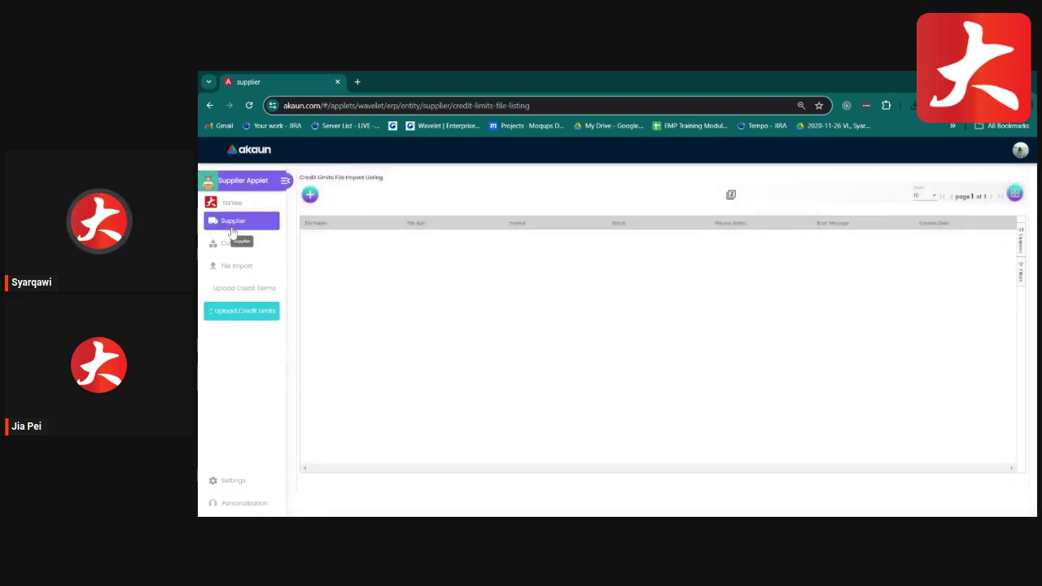
pyautogui.click(237, 224)
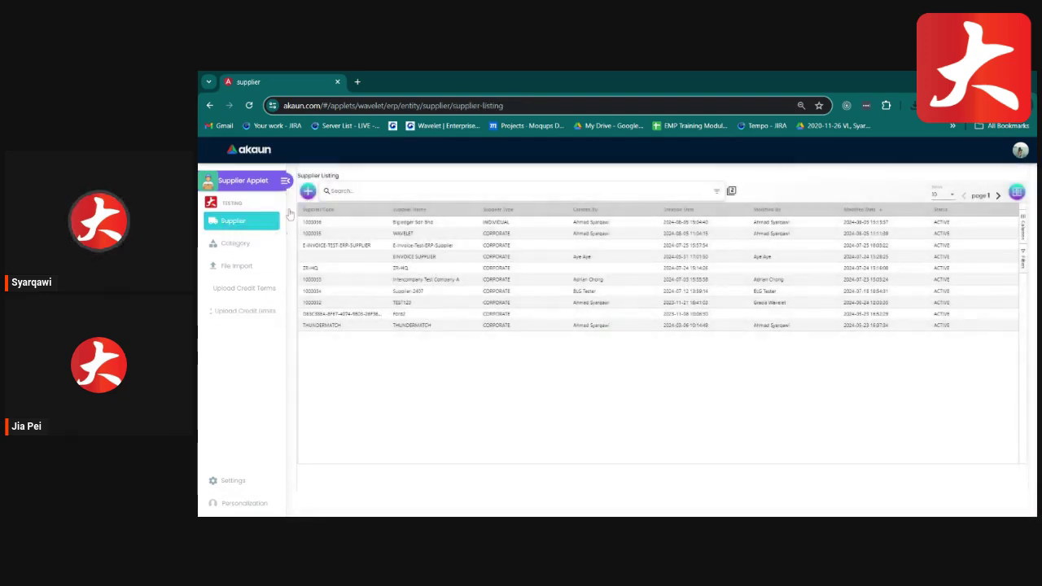
pyautogui.click(238, 487)
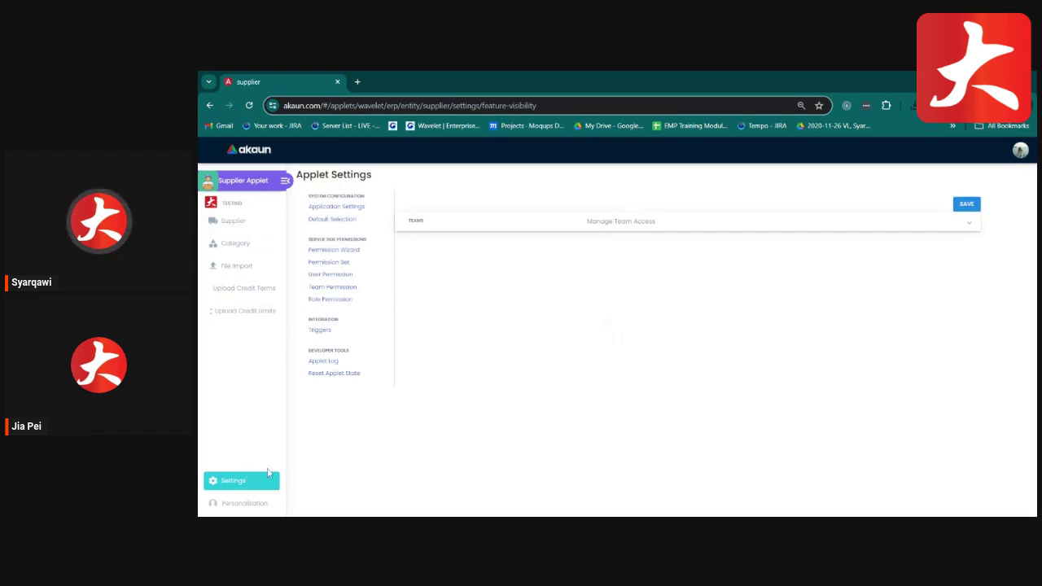
# Expand the Edit Tabs Hidden, Lines, Department and Main Details field settings, then check the MYR default currency.
pyautogui.click(337, 208)
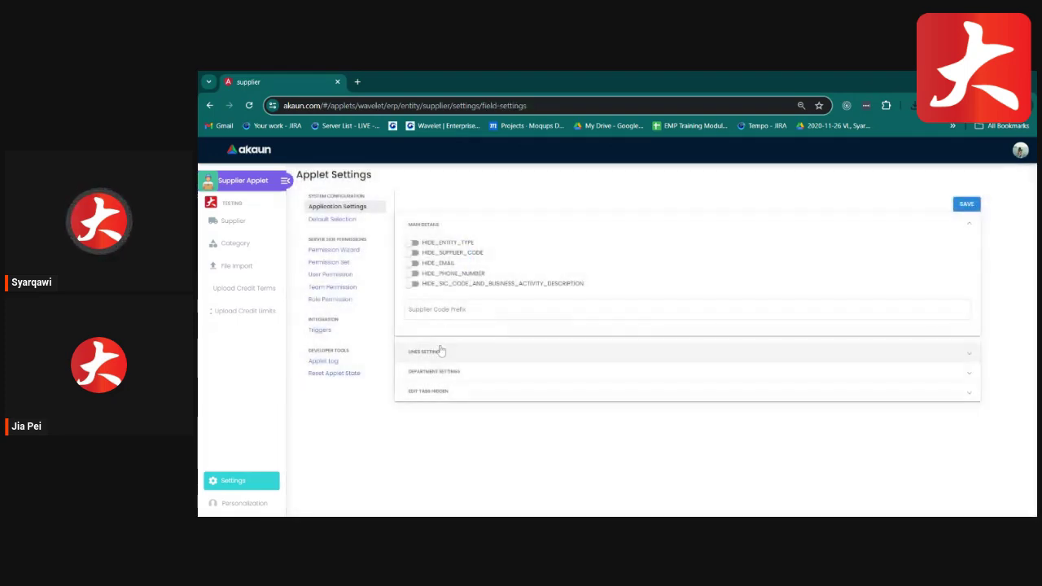
pyautogui.click(431, 395)
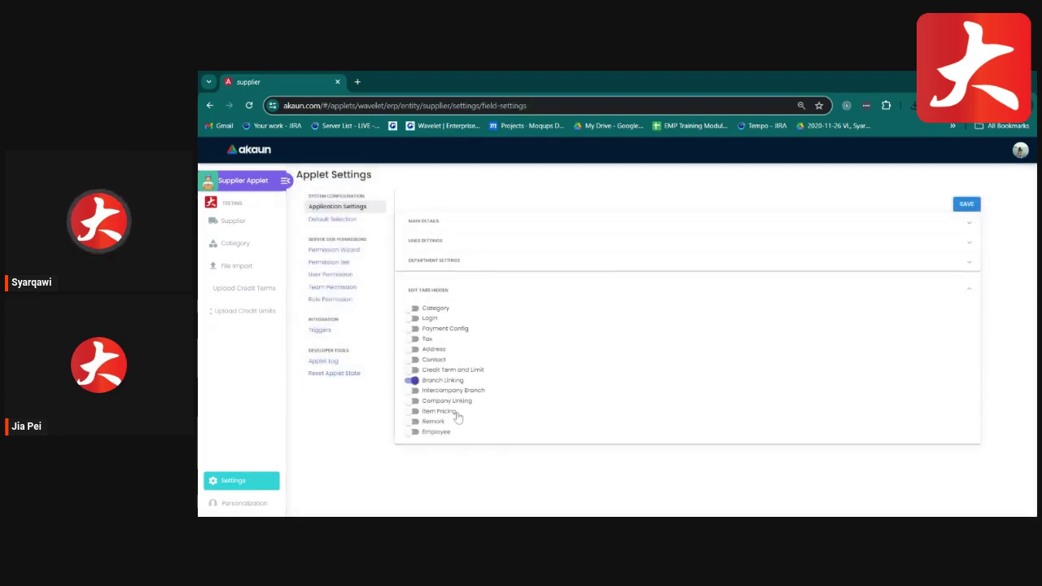
pyautogui.click(433, 246)
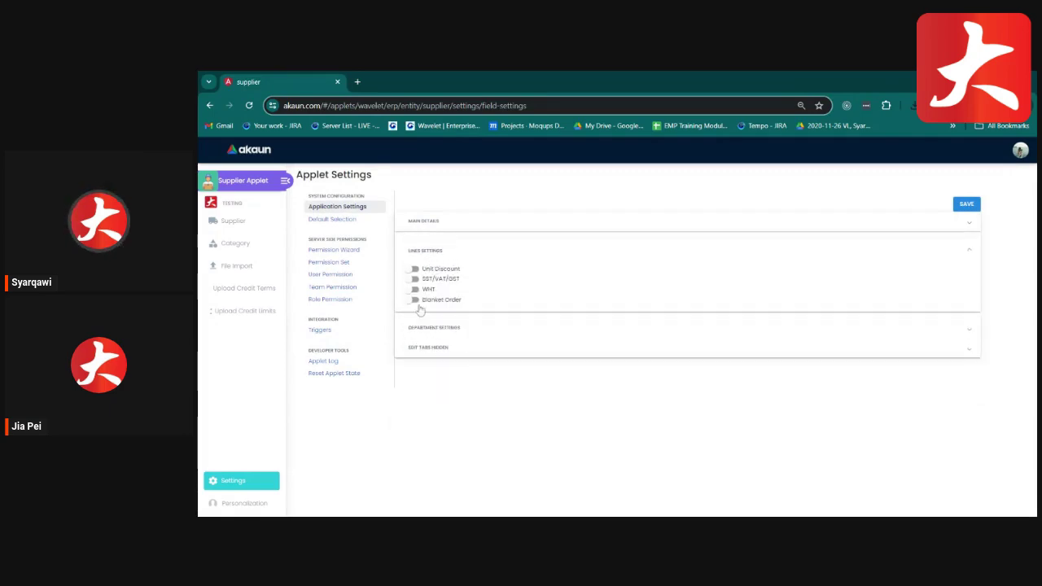
pyautogui.click(429, 334)
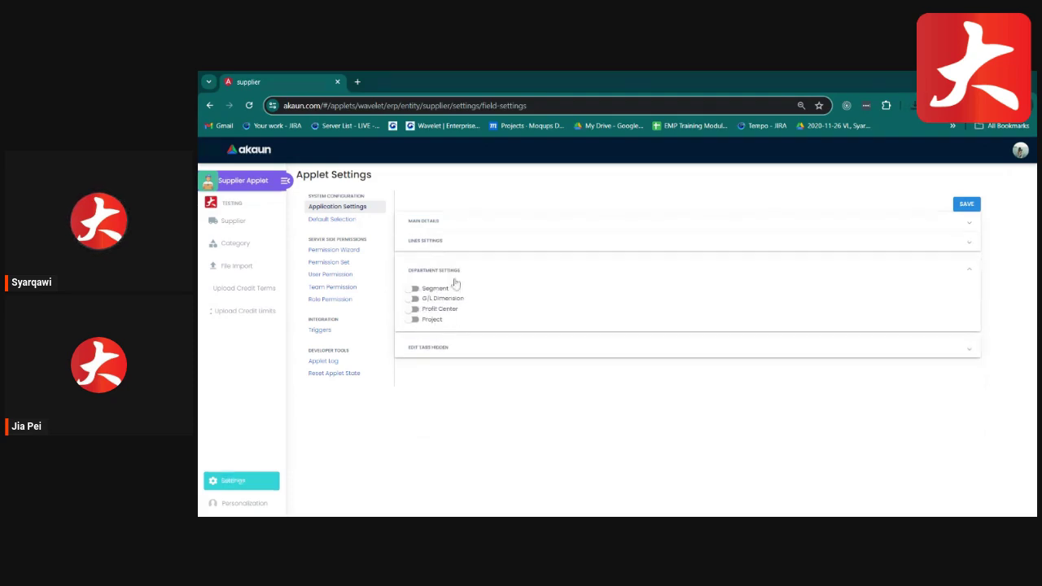
pyautogui.click(432, 224)
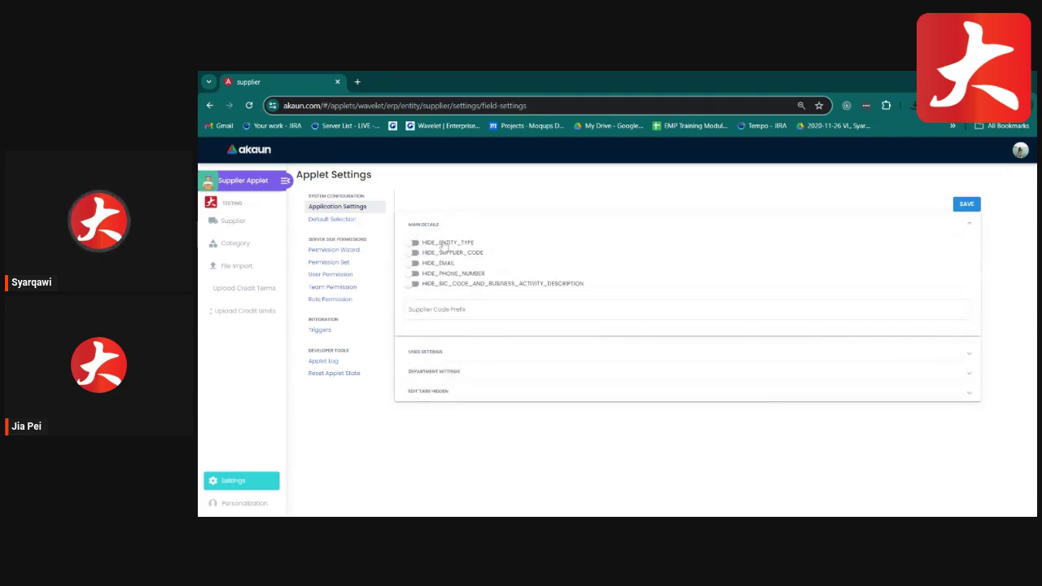
pyautogui.click(323, 220)
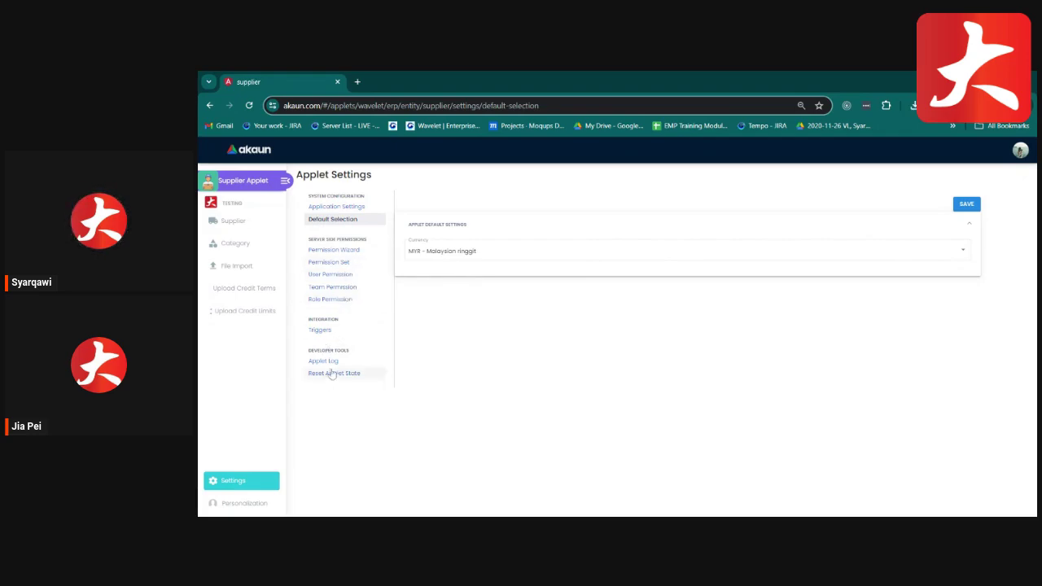
# Look over the applet Triggers, Applet Log and Upload Credit Limits pages.
pyautogui.click(322, 330)
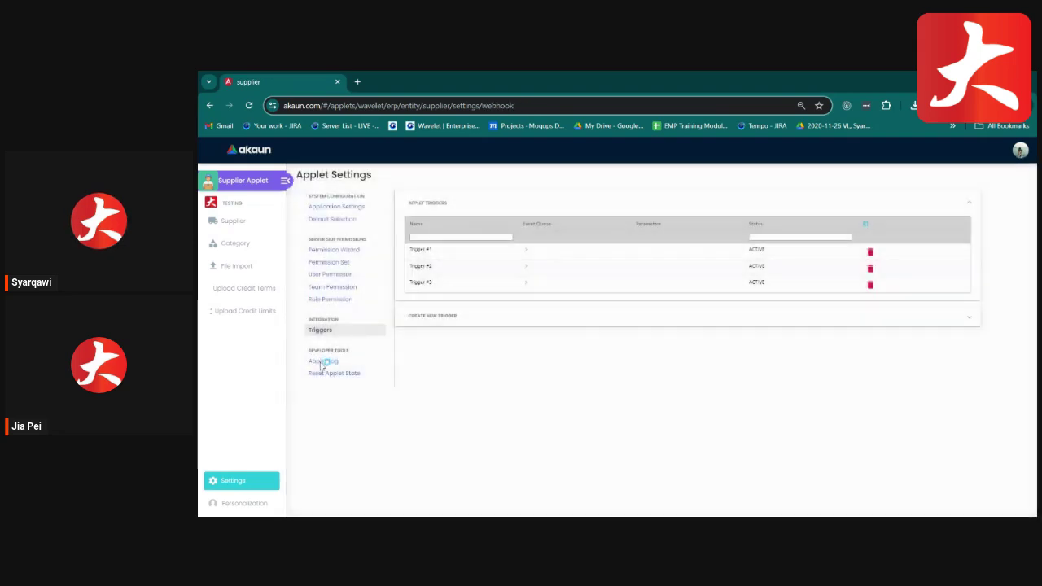
pyautogui.click(323, 363)
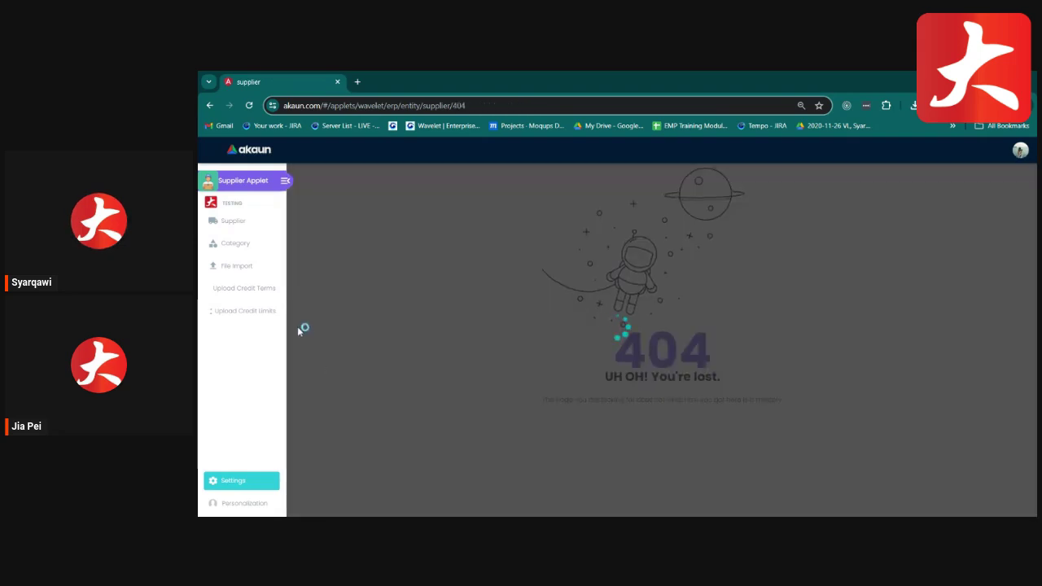
pyautogui.click(238, 313)
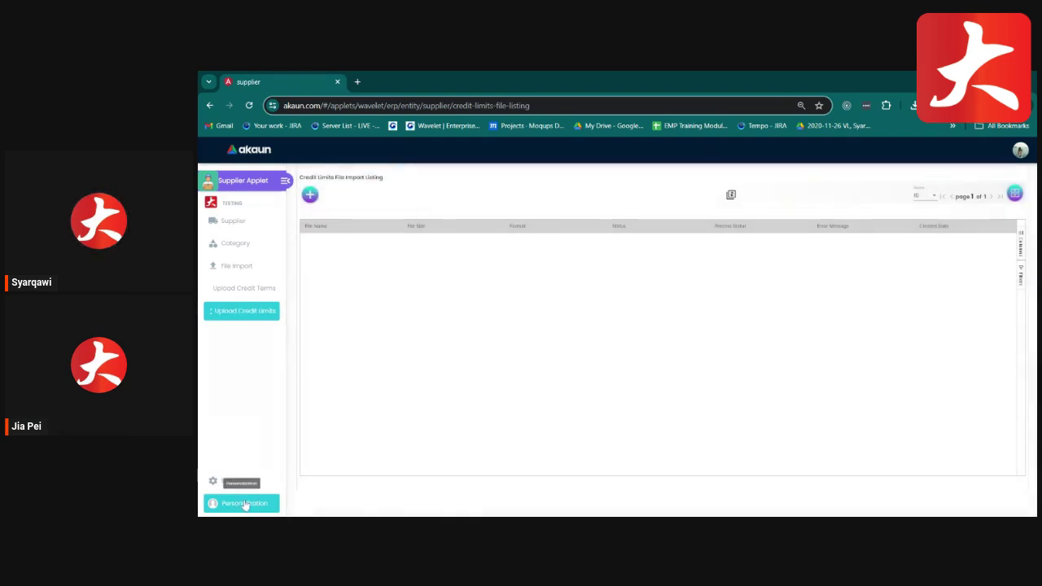
# Check the personal Default Branch options without changing them, then go back to the Supplier Listing.
pyautogui.click(244, 504)
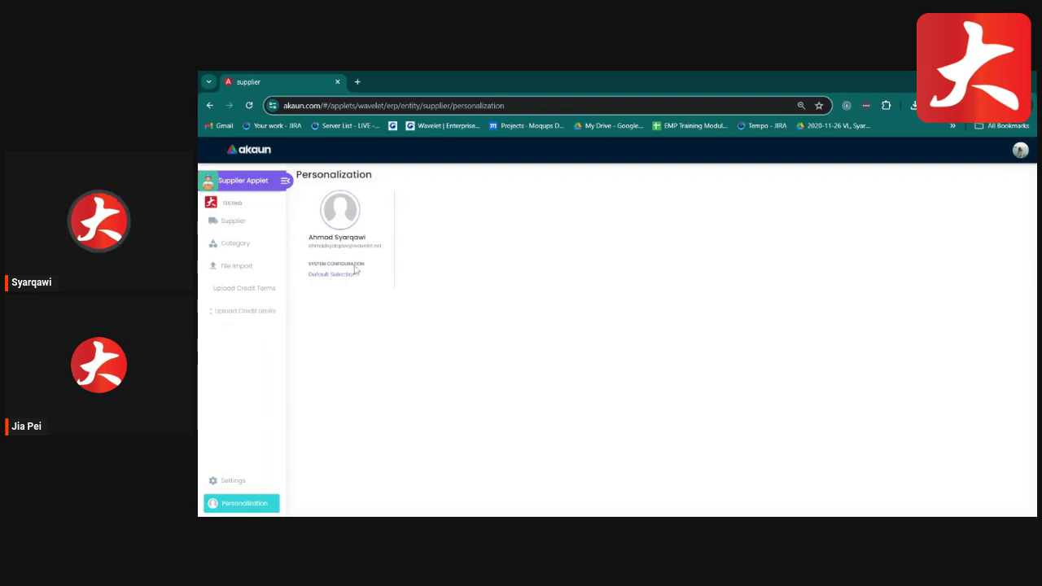
pyautogui.click(335, 275)
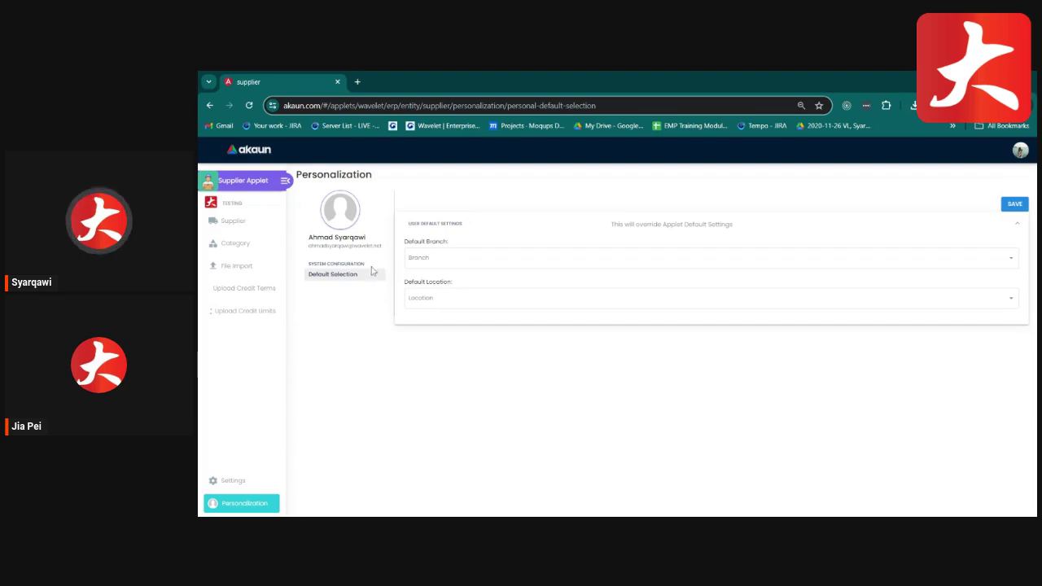
pyautogui.click(420, 258)
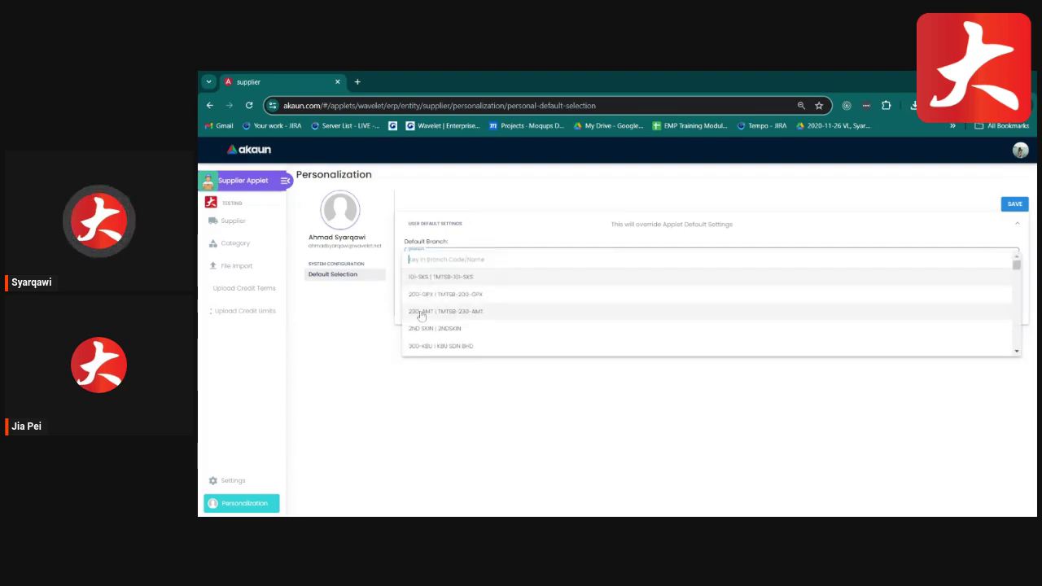
pyautogui.click(389, 291)
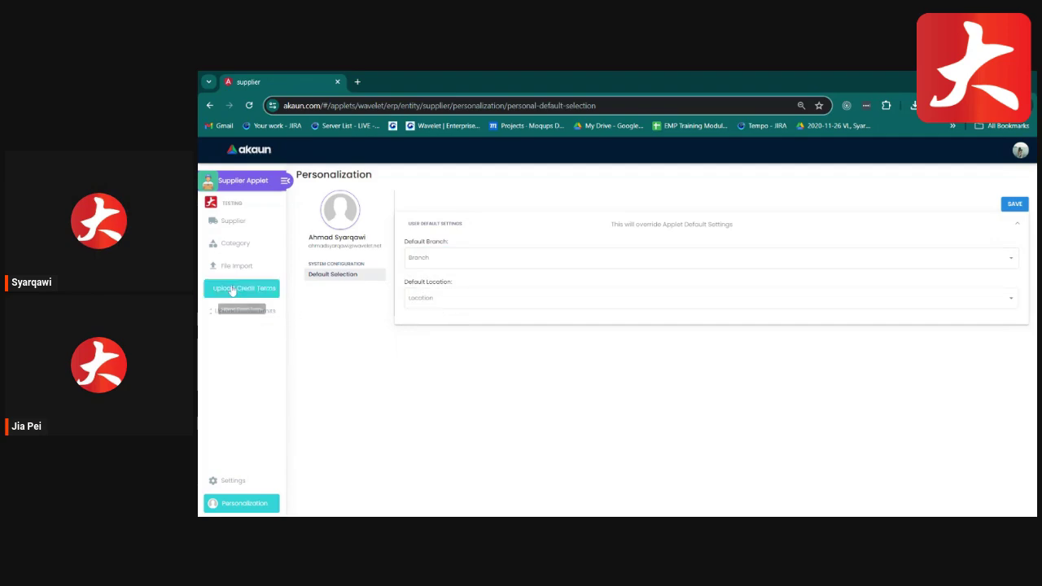
pyautogui.click(248, 227)
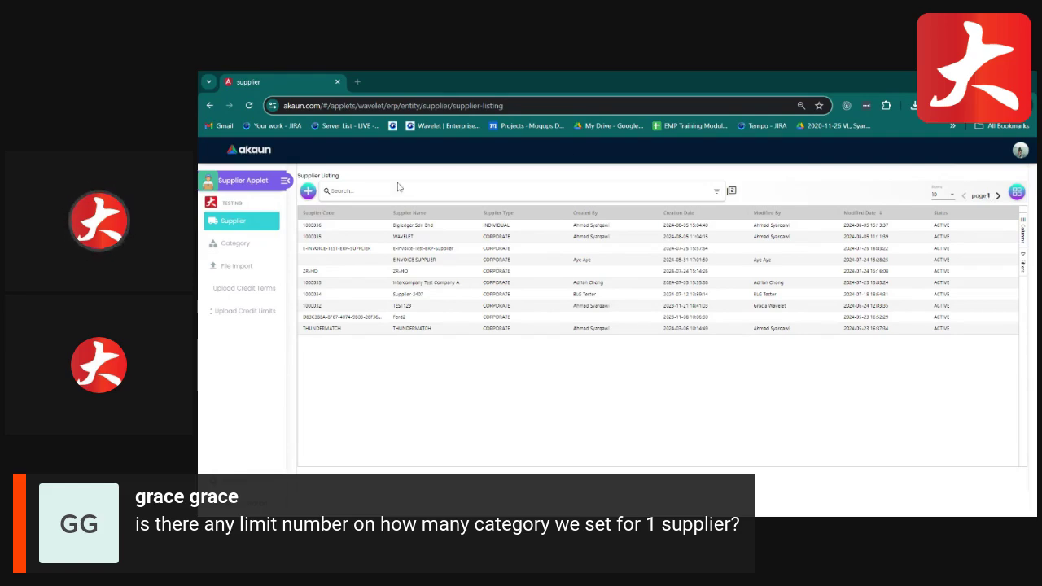
# Glance at the supplier category listing, then open Bigledger Sdn Bhd for editing.
pyautogui.click(254, 247)
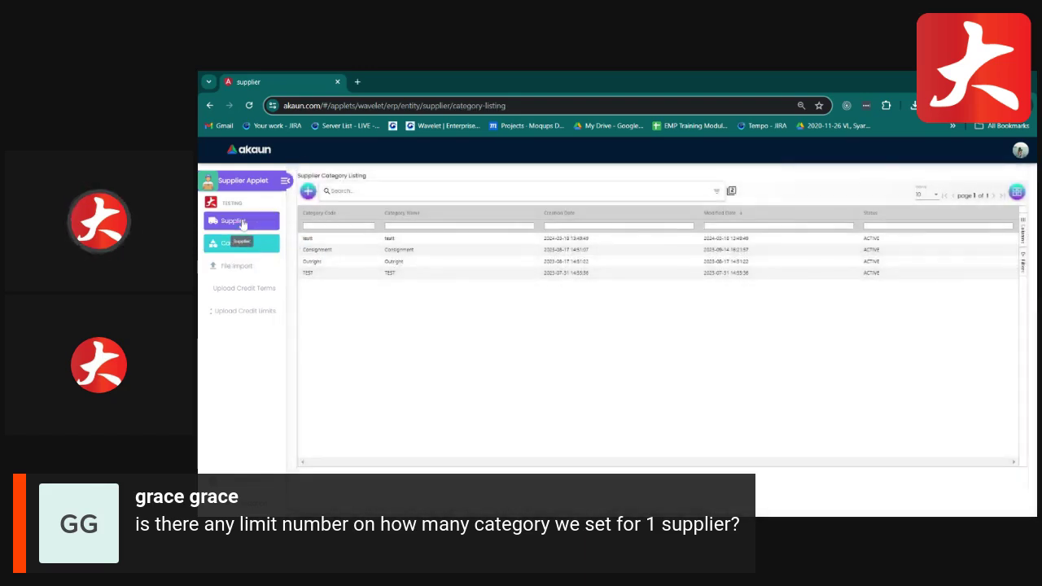
pyautogui.click(240, 222)
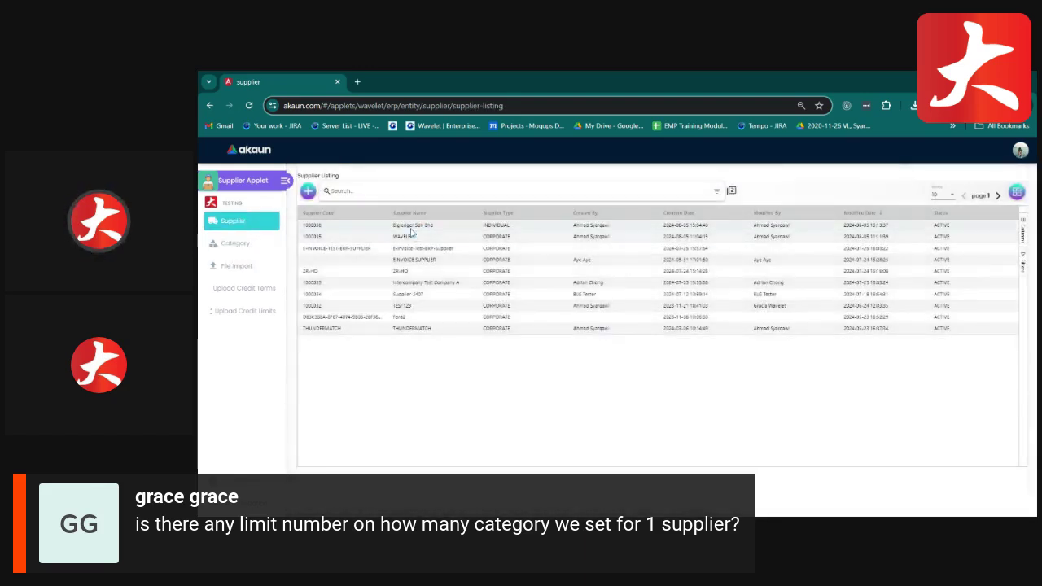
pyautogui.click(412, 227)
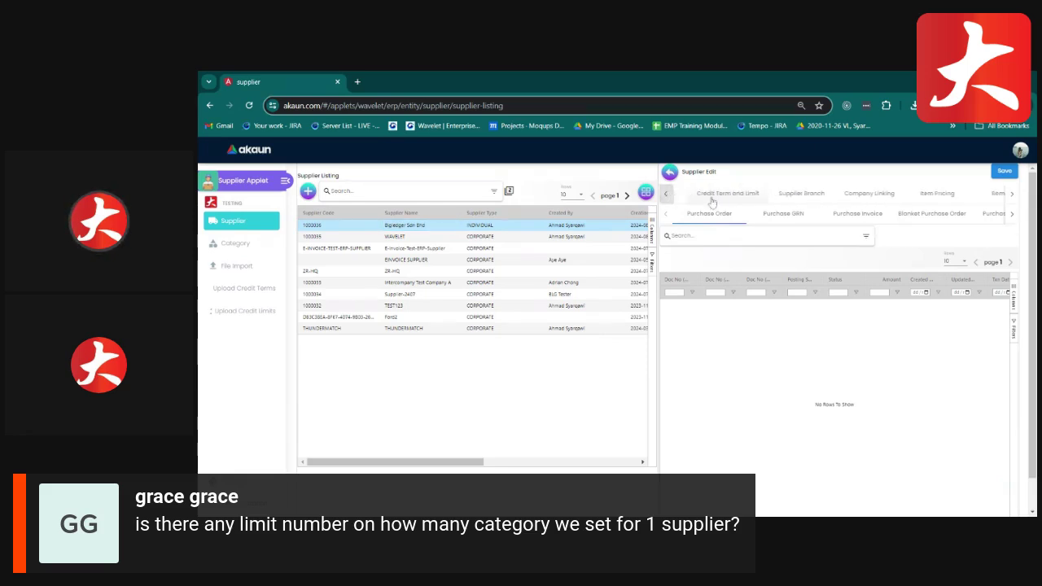
# Review Bigledger Sdn Bhd's contacts, then its categories, which list Consignment.
pyautogui.click(715, 192)
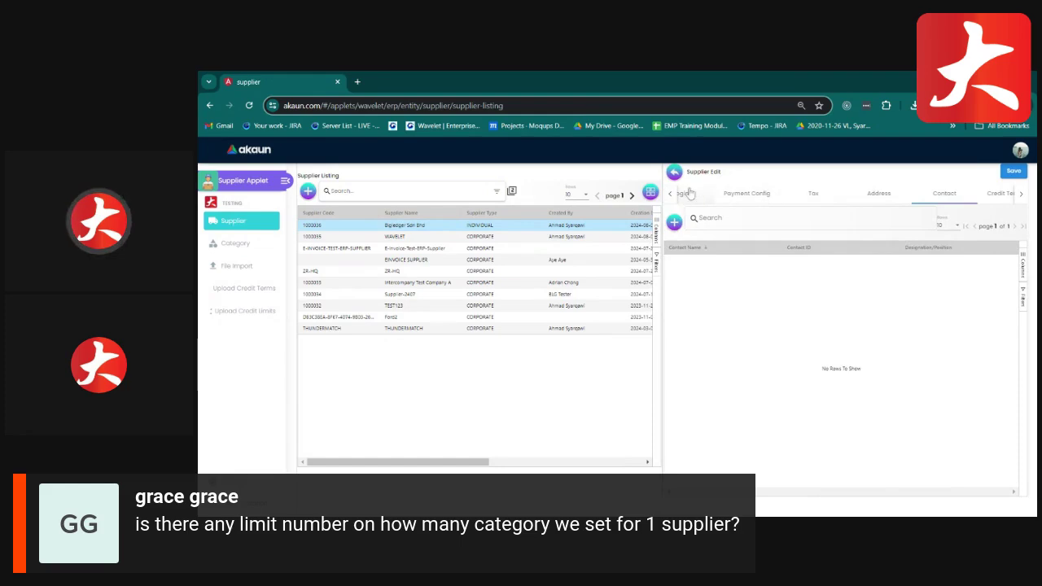
pyautogui.click(669, 195)
pyautogui.click(669, 195)
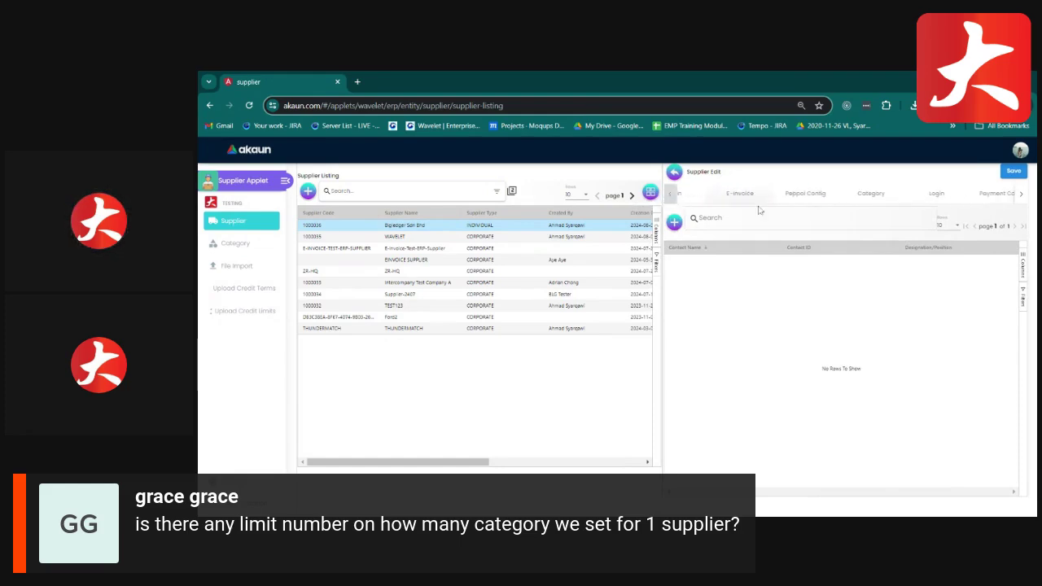
pyautogui.click(915, 199)
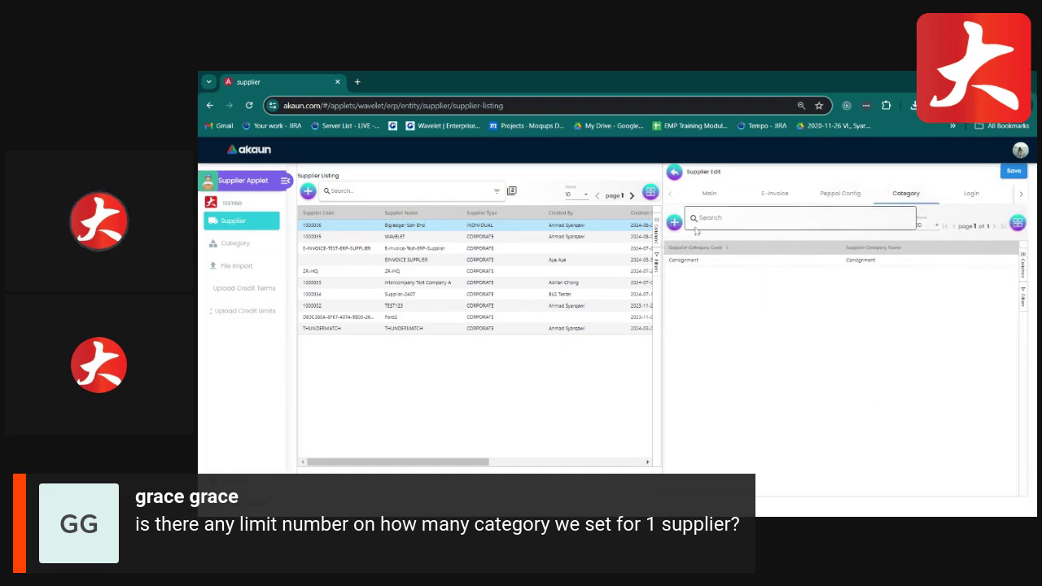